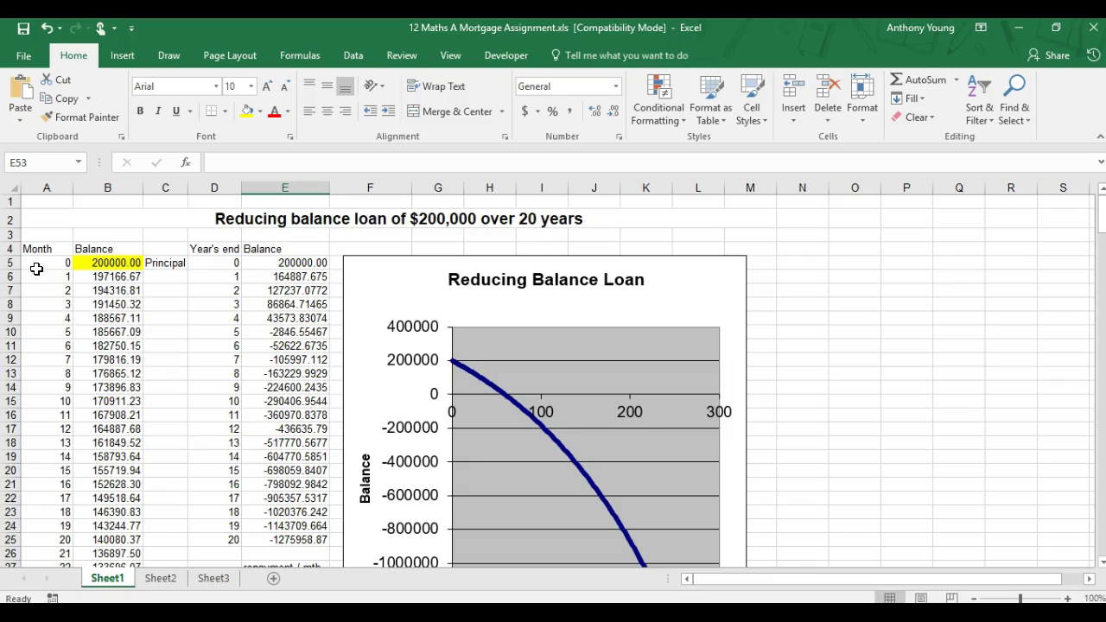
Step: Examine the monthly balance formulas and the month column down to its last row in the example mortgage sheet
left_click(87, 279)
left_click(85, 290)
left_click(83, 304)
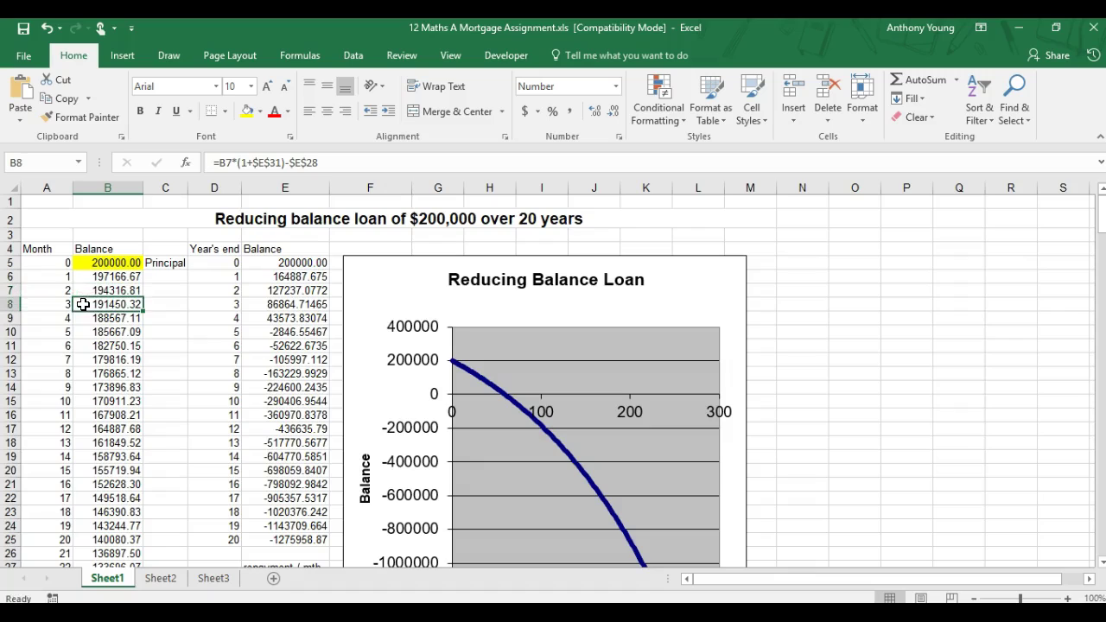
left_click(82, 319)
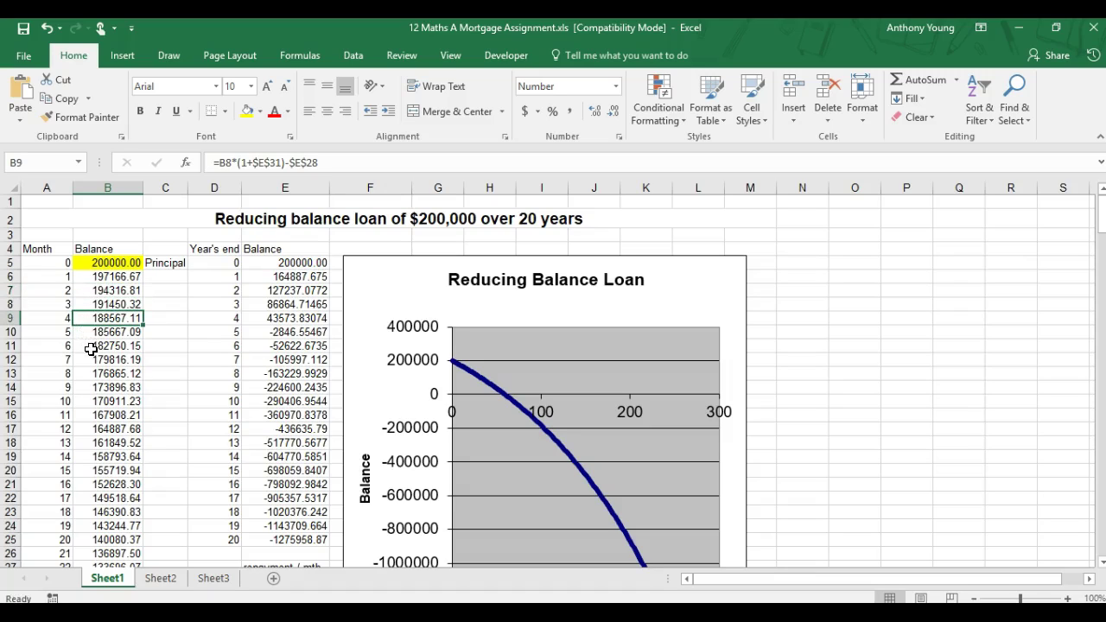
left_click(87, 332)
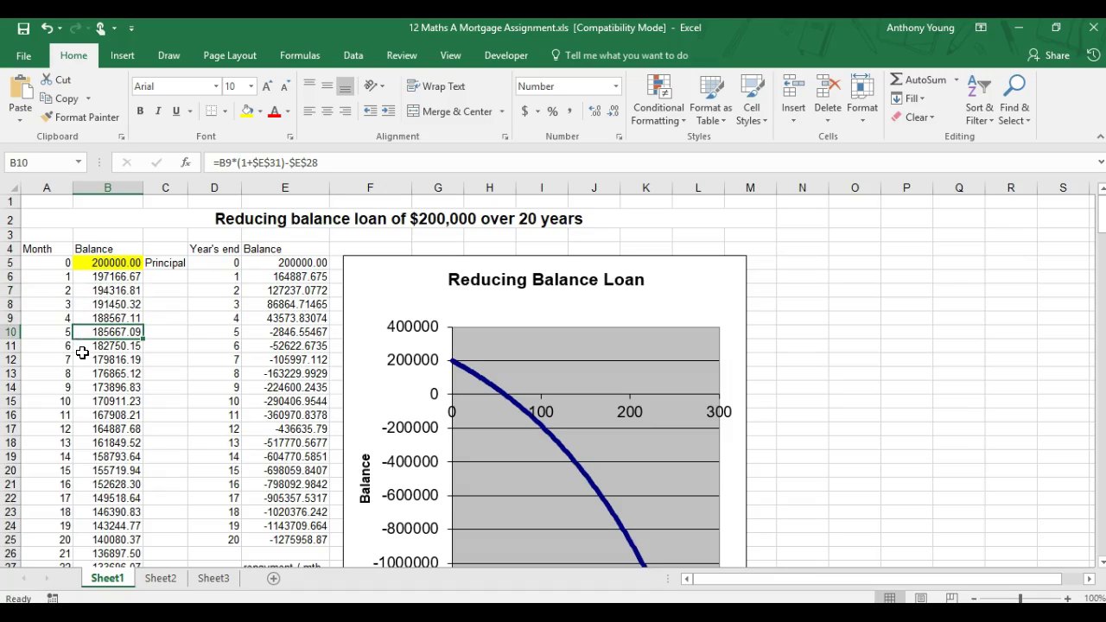
left_click(79, 347)
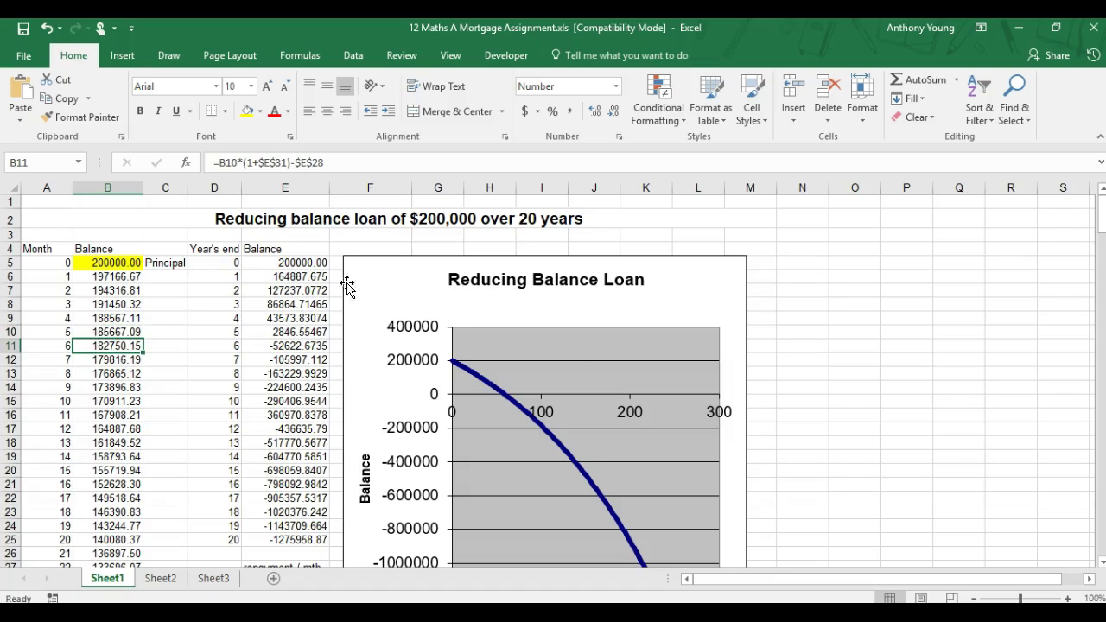
scroll(85, 390, "down", 20)
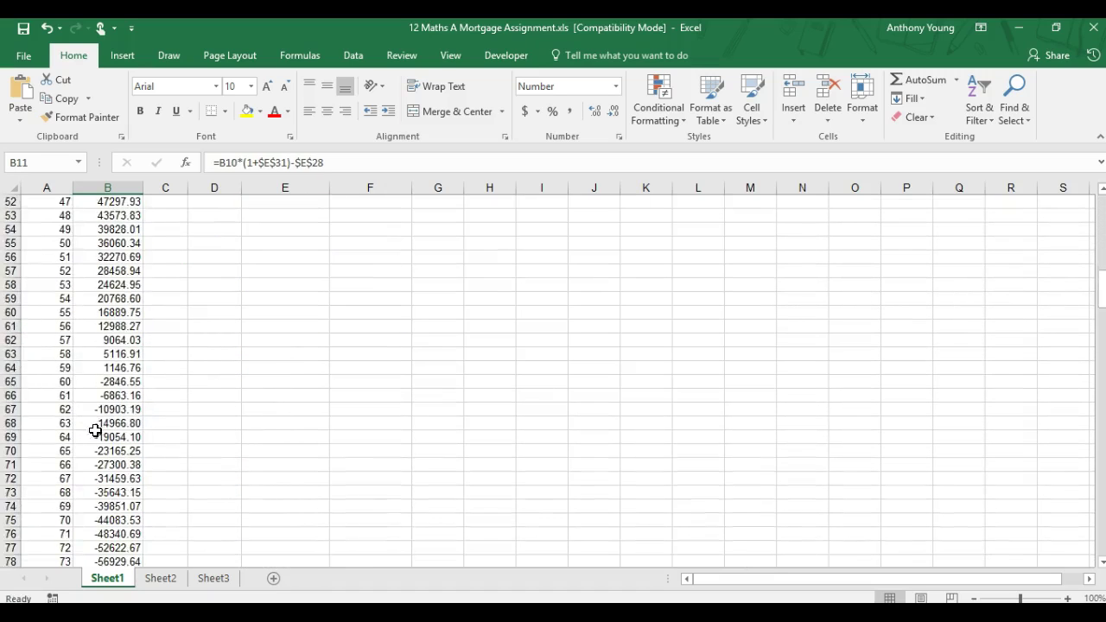
scroll(96, 437, "down", 20)
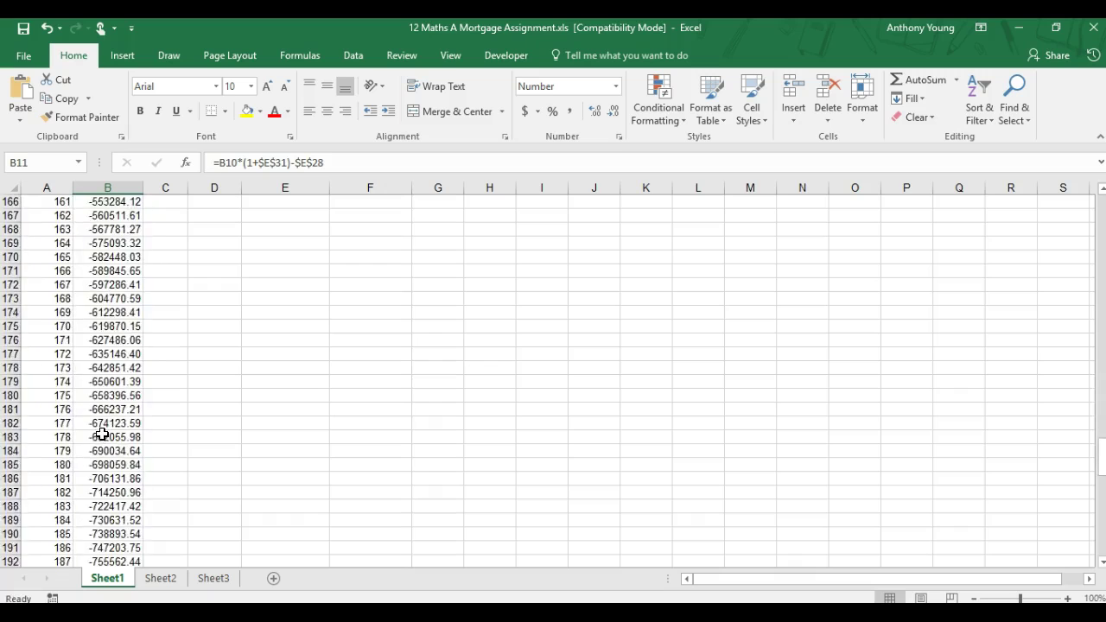
scroll(102, 436, "down", 13)
scroll(66, 203, "up", 2)
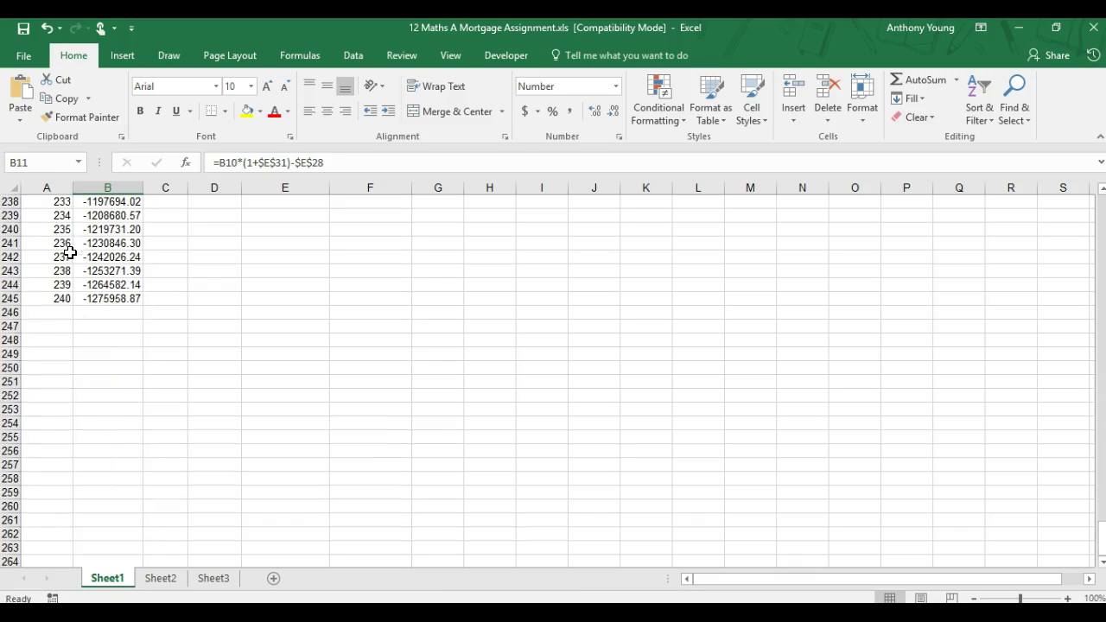
left_click(63, 299)
scroll(149, 362, "up", 20)
scroll(150, 366, "up", 20)
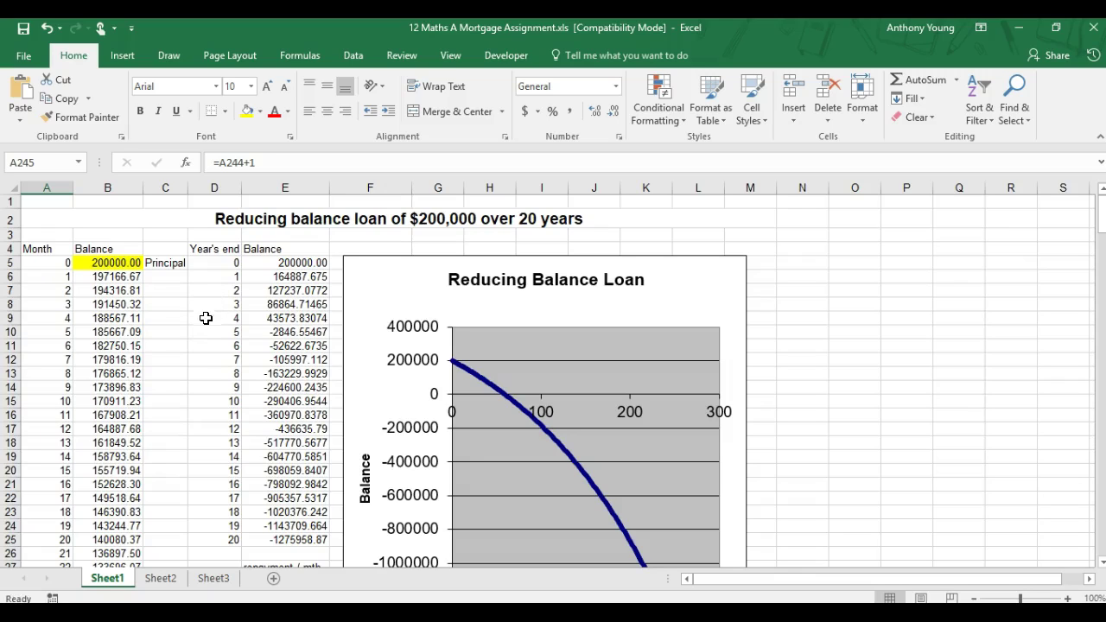
left_click(173, 277)
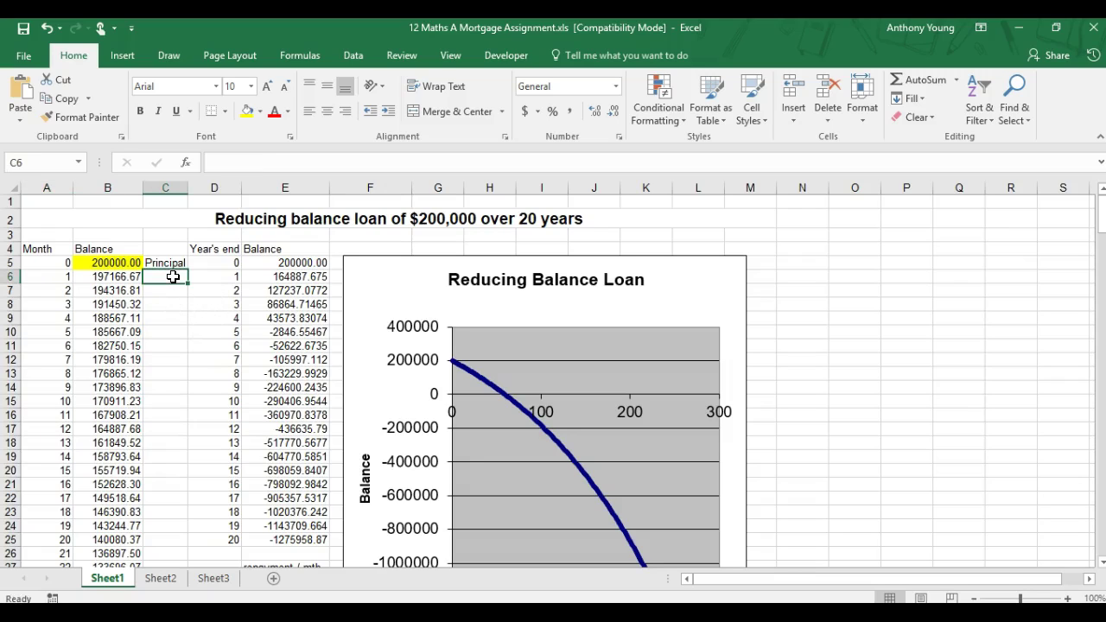
Step: Switch to the blank workbook Book1
key("alt")
key("alt+Tab")
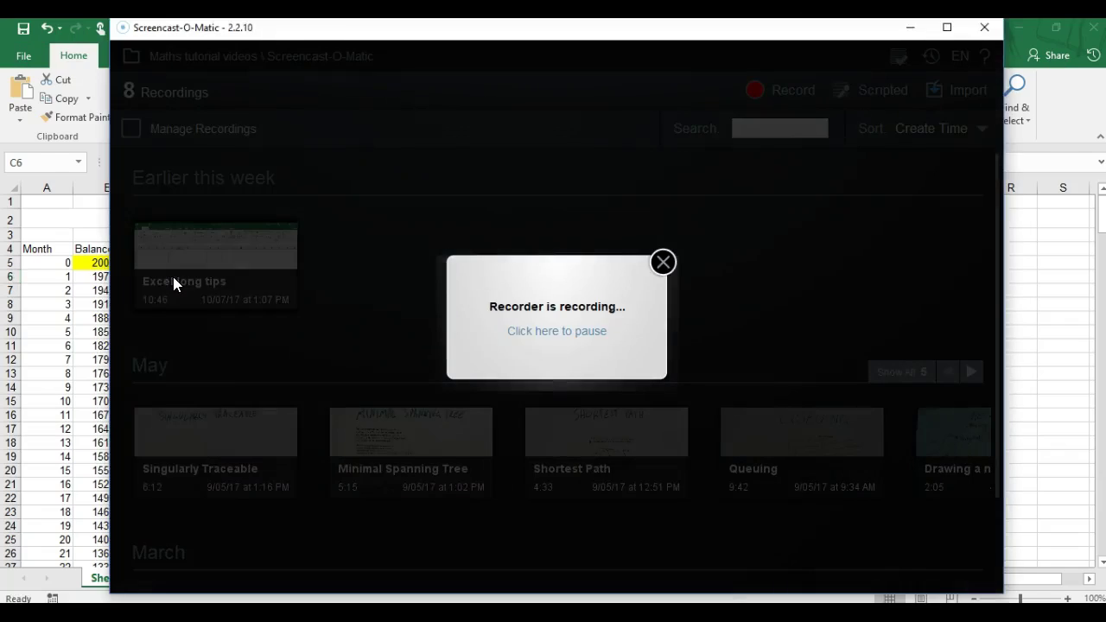
key("alt+Tab")
key("alt+Tab")
key("alt+Tab")
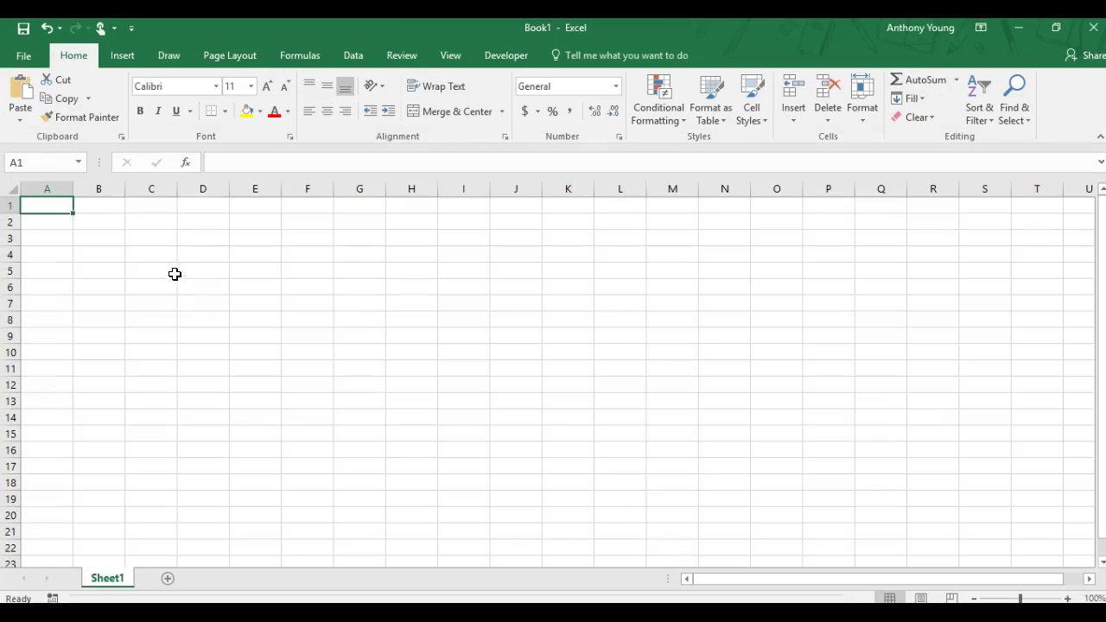
left_click(430, 322)
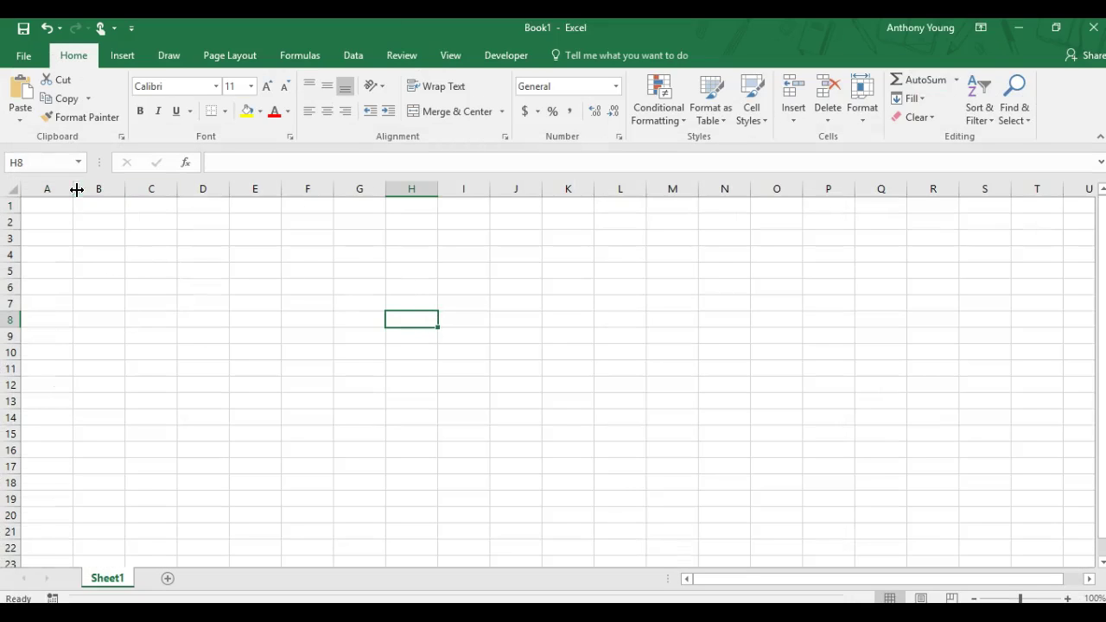
left_click(51, 223)
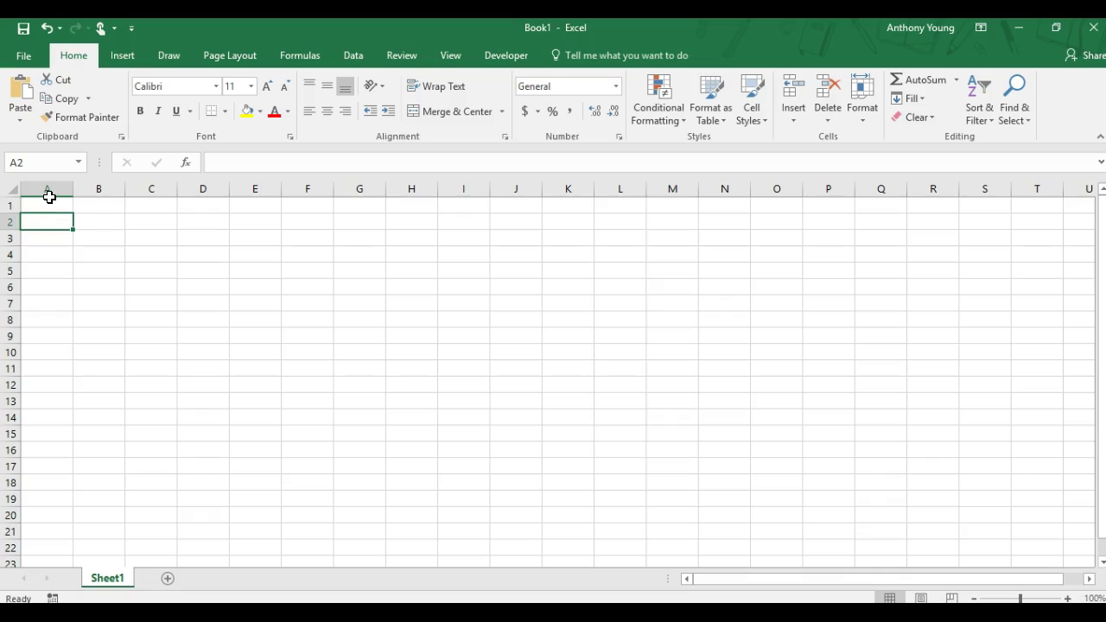
left_click(93, 210)
left_click(49, 211)
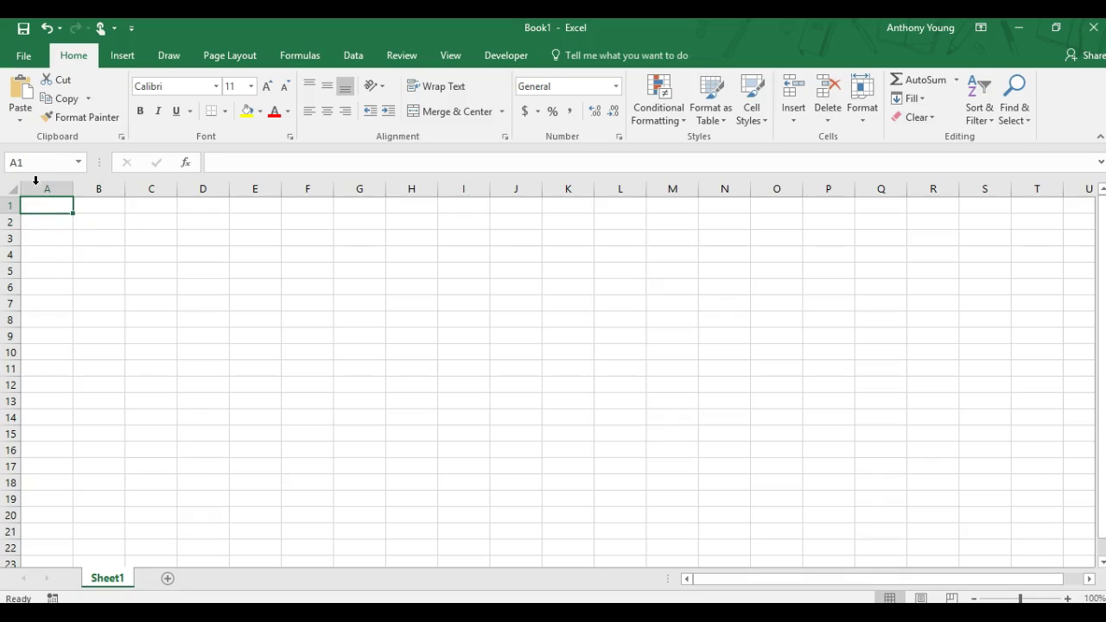
left_click(45, 255)
Step: Merge and center cells A2 to M2 as a title row
left_click(37, 219)
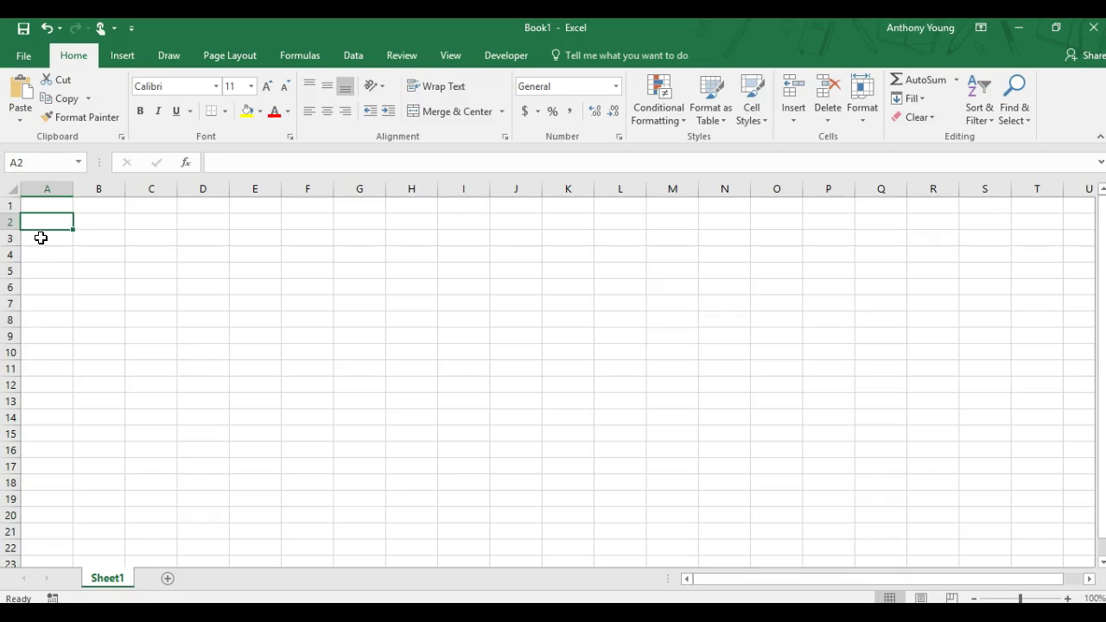
left_click_drag(57, 222, 683, 222)
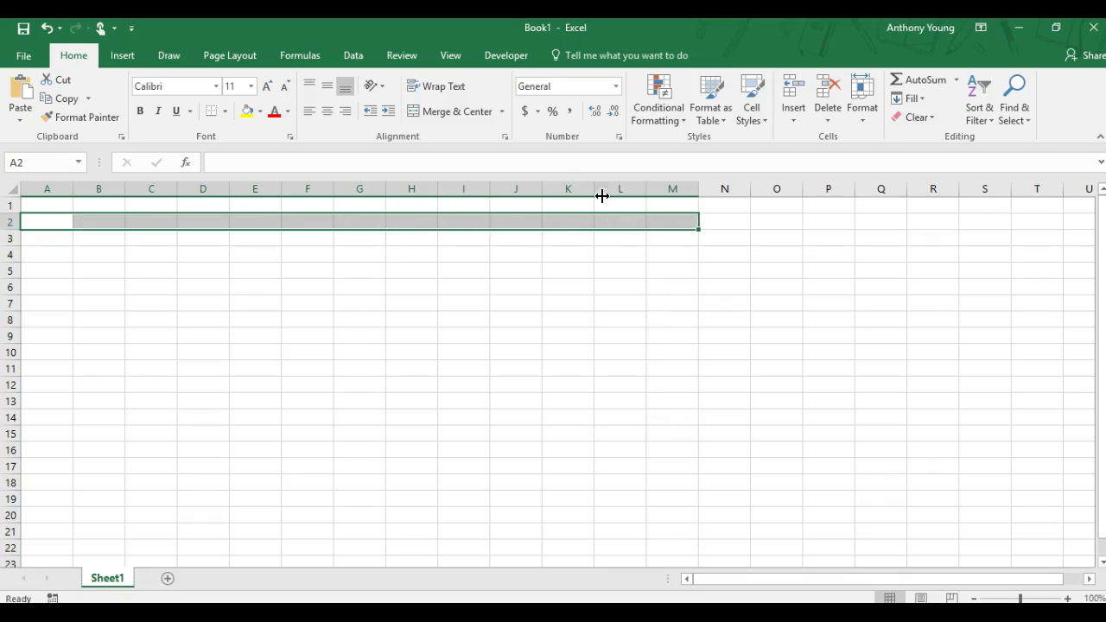
left_click(446, 117)
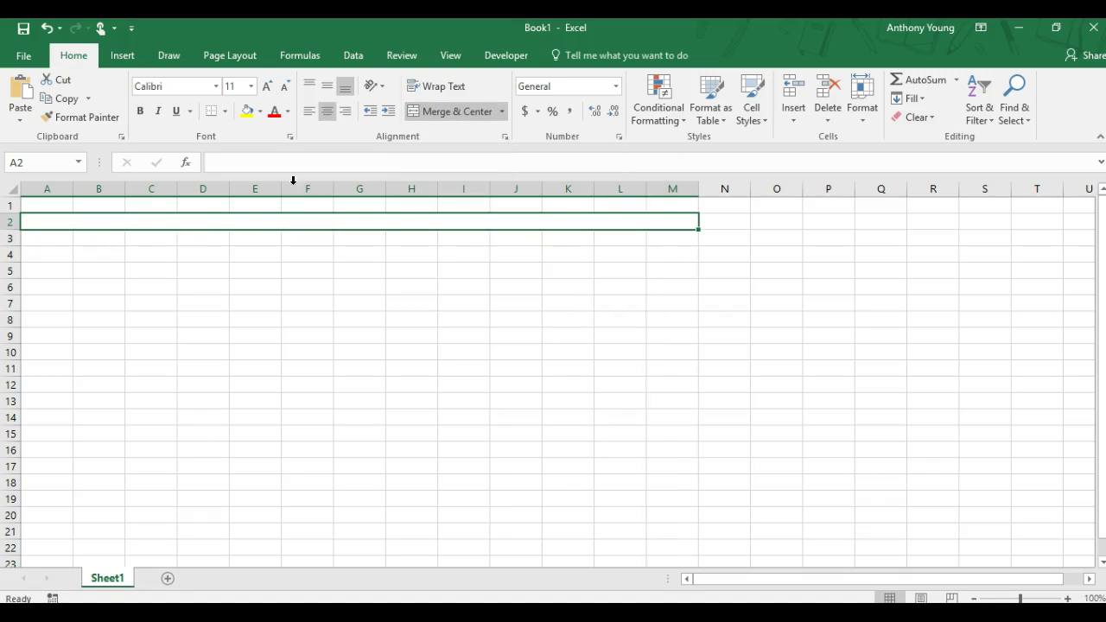
Step: Enter the bold title "Reducing Balance Loan of $200,000 over 20 years" in the merged cell in row 2
double_click(387, 222)
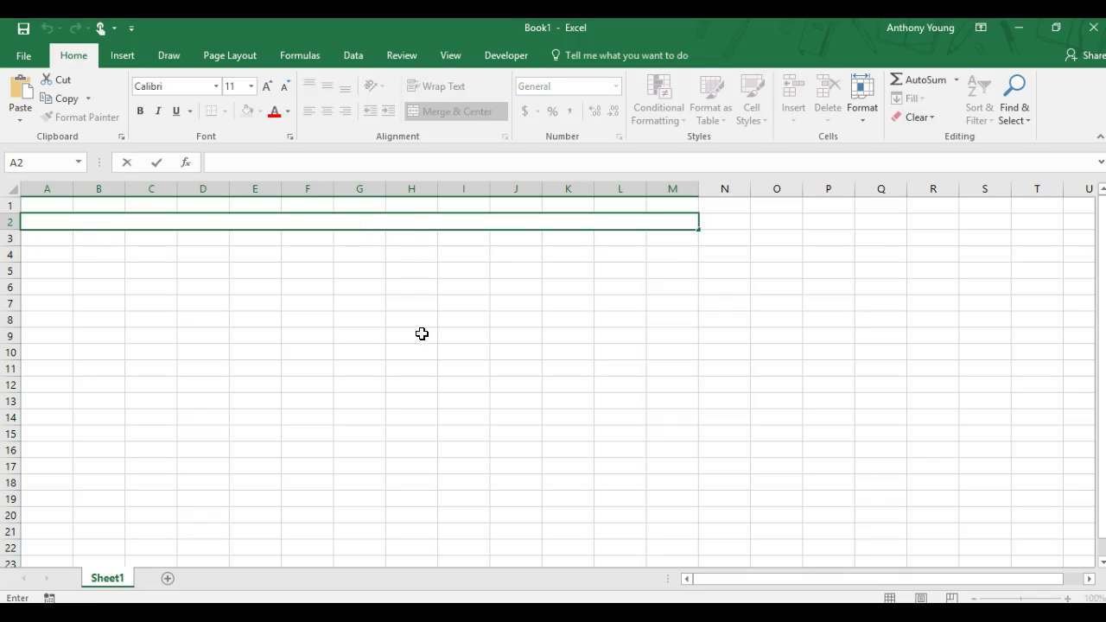
key("ctrl+b")
type("Reducing Balance Loan of 200")
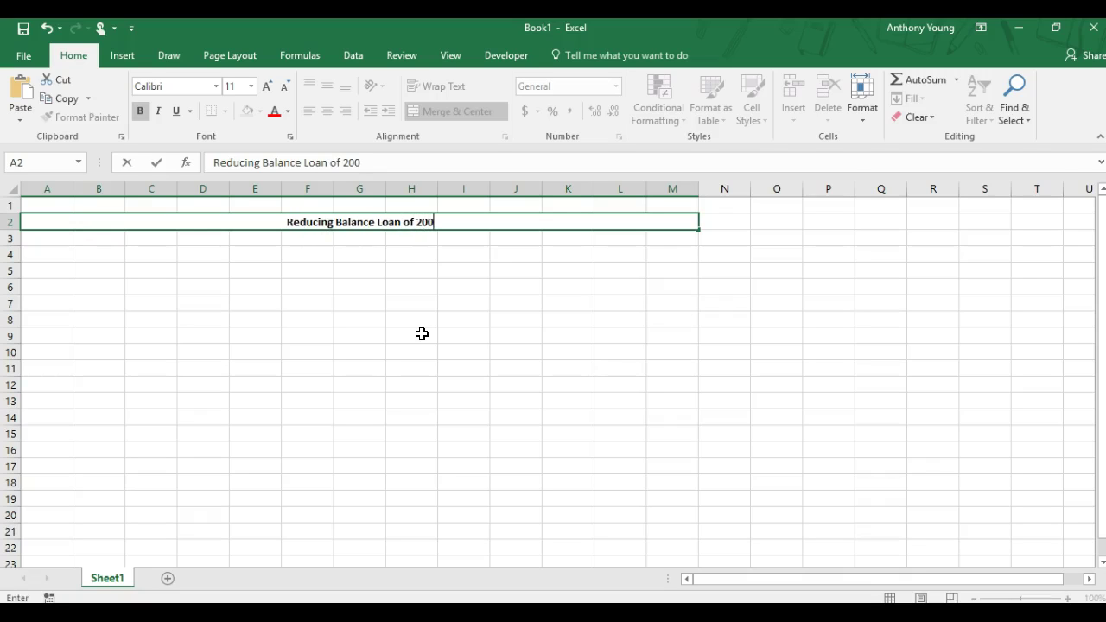
key("BackSpace")
key("BackSpace")
key("BackSpace")
type("$200,000 of")
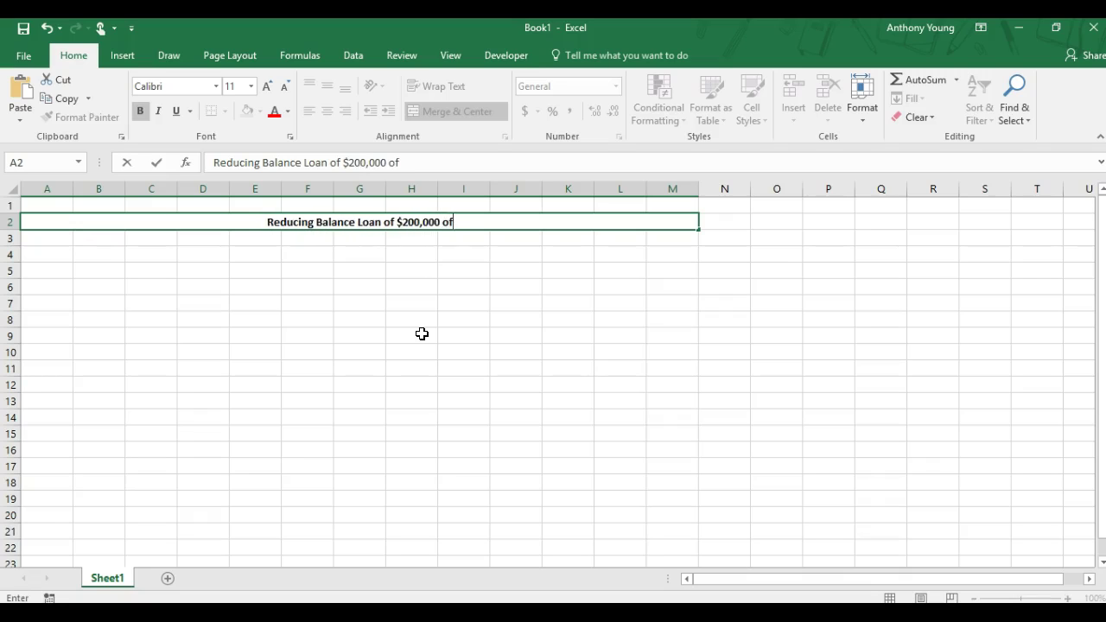
key("BackSpace")
type("ver 20 years")
key("Return")
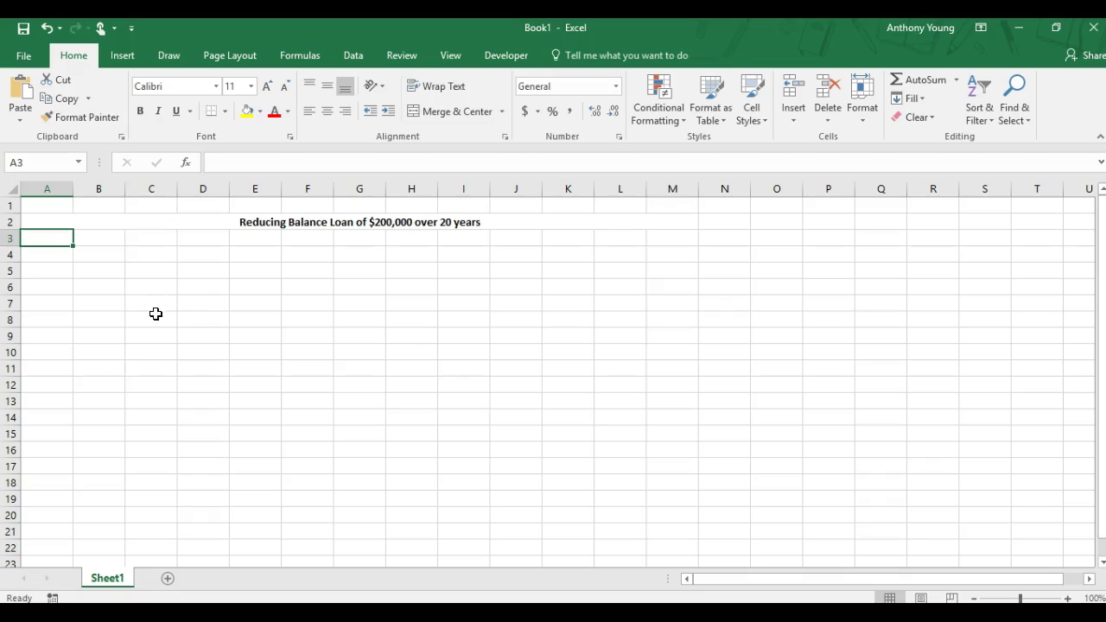
Step: Enter the headings "Months" in A3 and "Balance" in B3, and widen column B
left_click(103, 273)
left_click(63, 237)
type("Months")
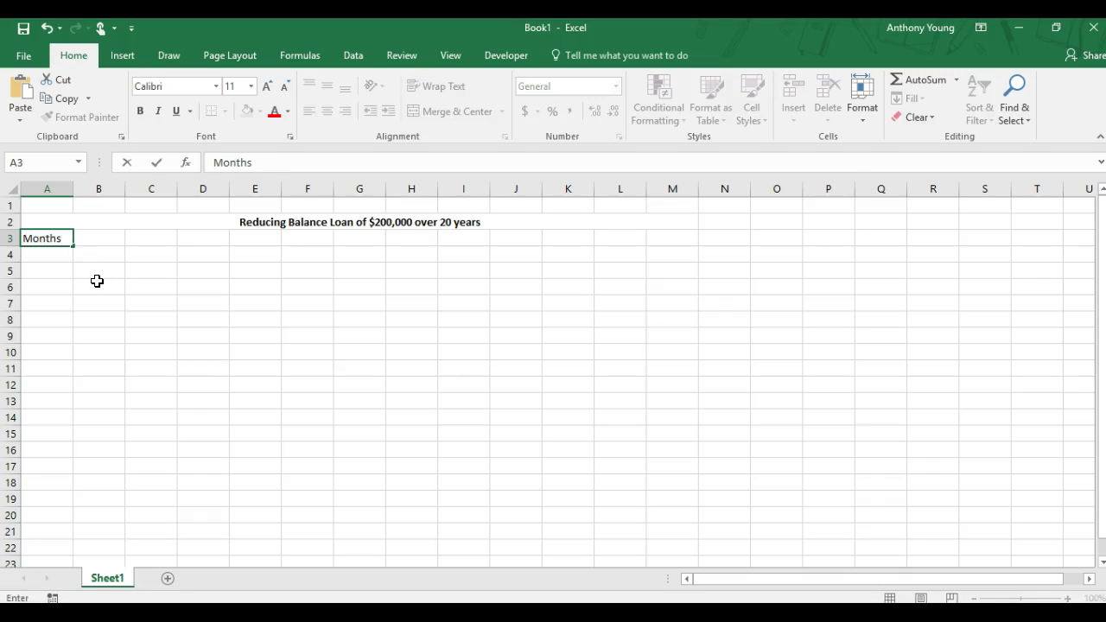
key("Tab")
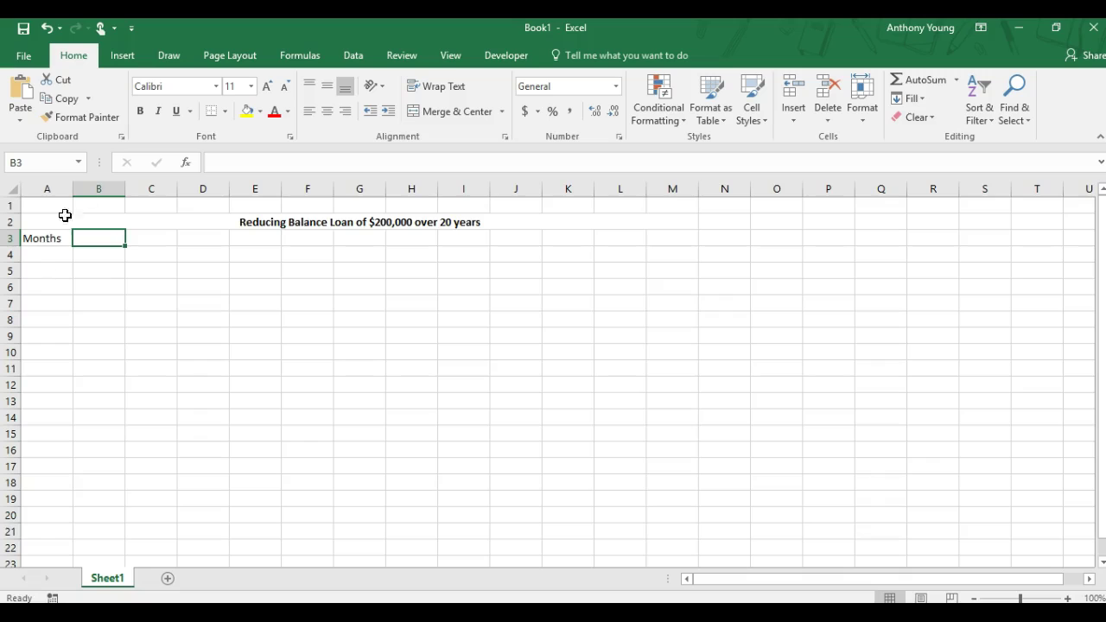
type("Balance")
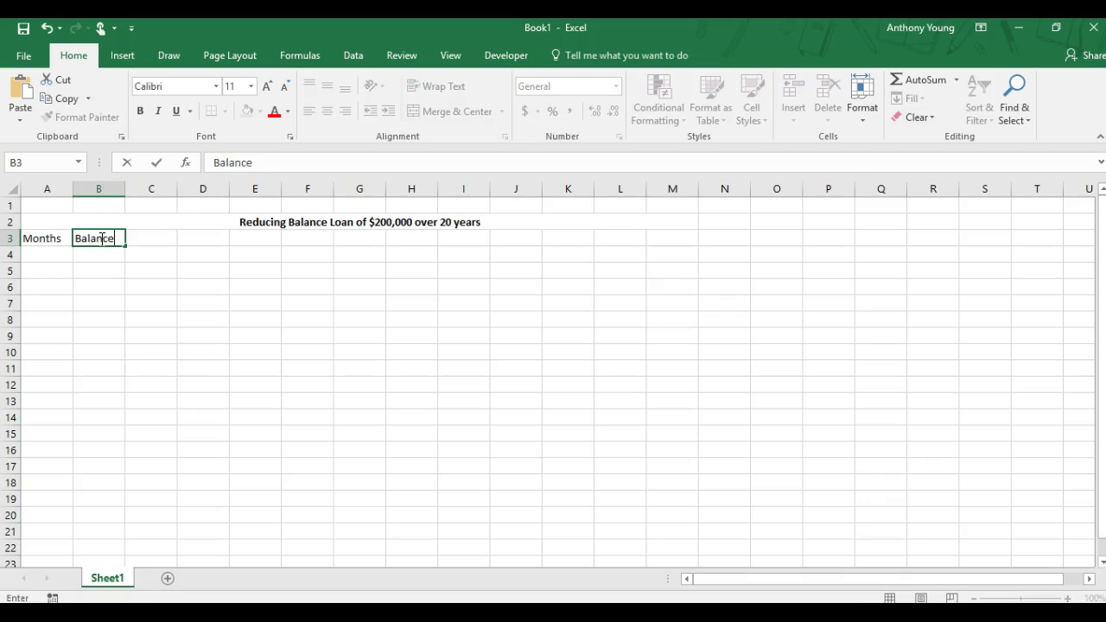
key("Return")
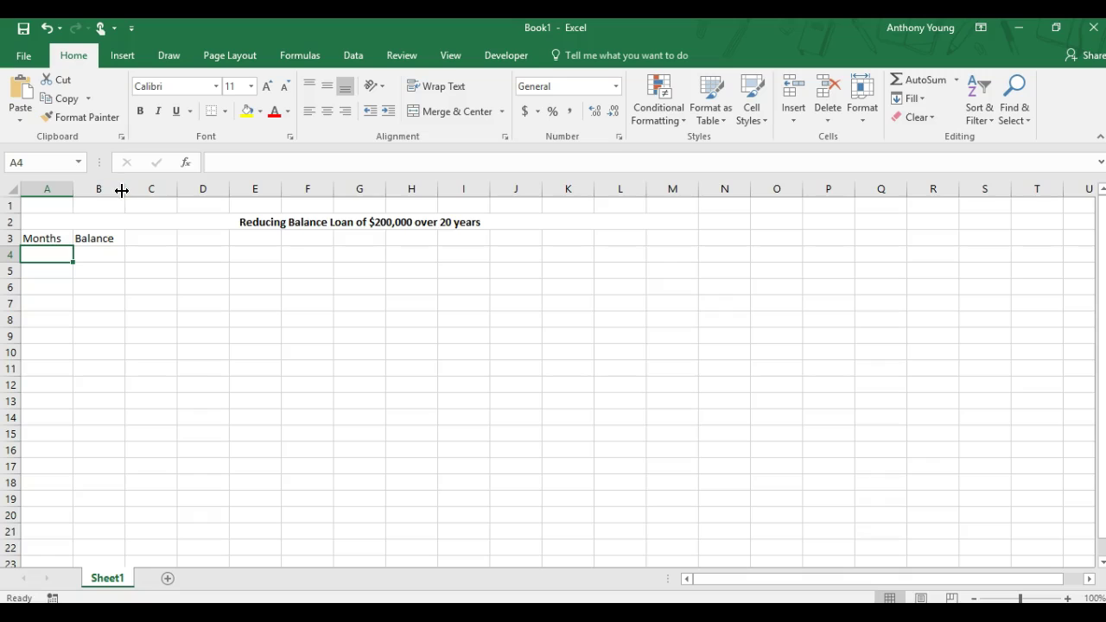
left_click_drag(123, 188, 155, 189)
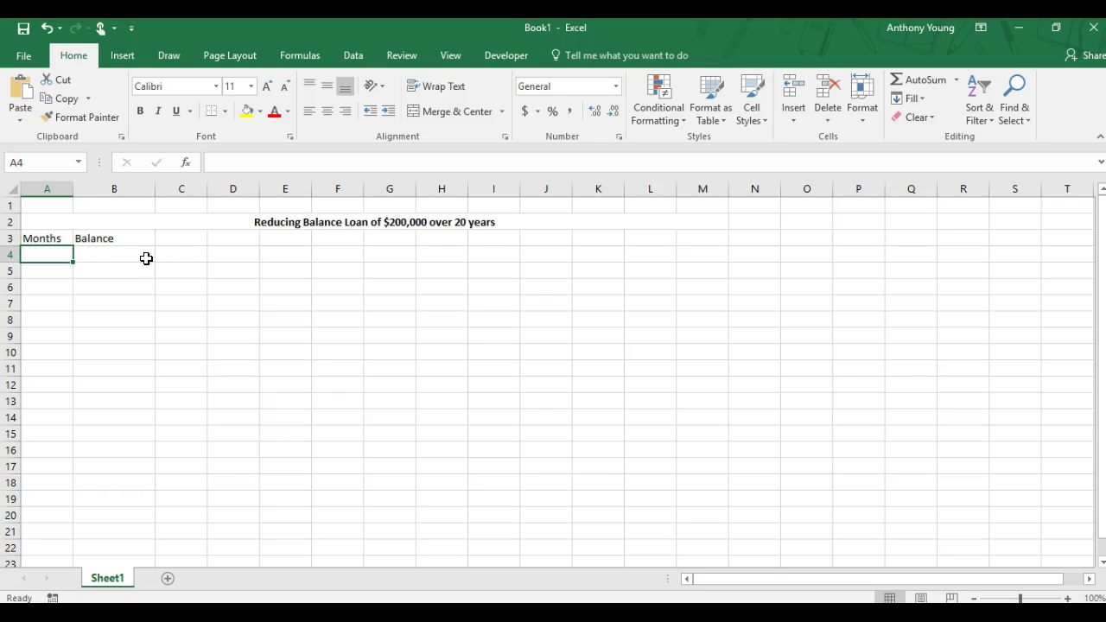
Step: Enter the starting month numbers 0, 1 and 2 in cells A4 to A6
left_click(112, 254)
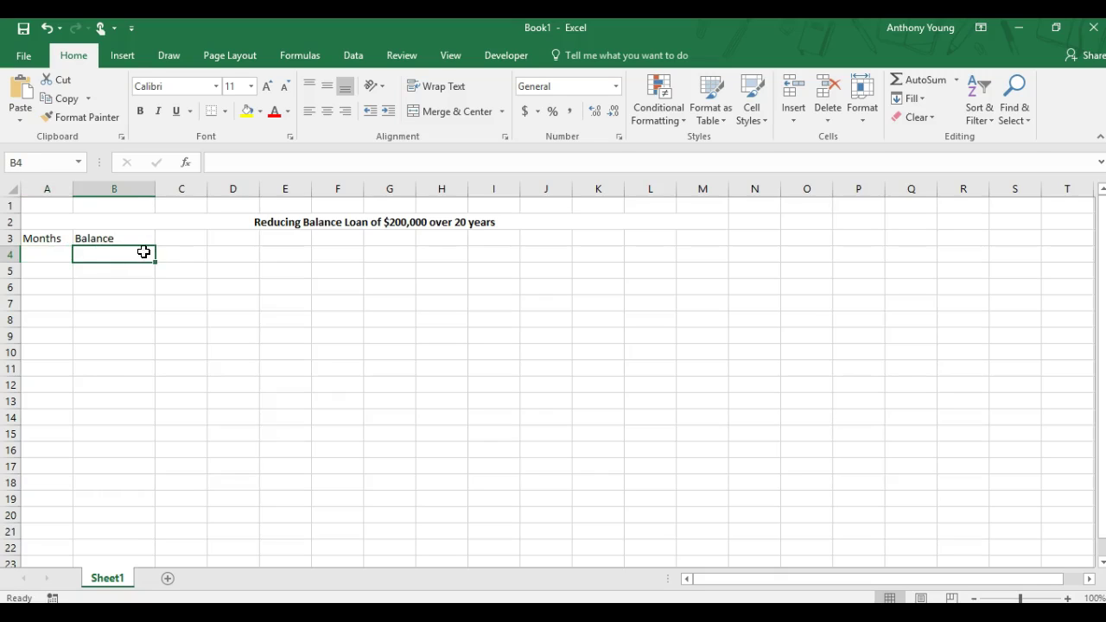
left_click(45, 259)
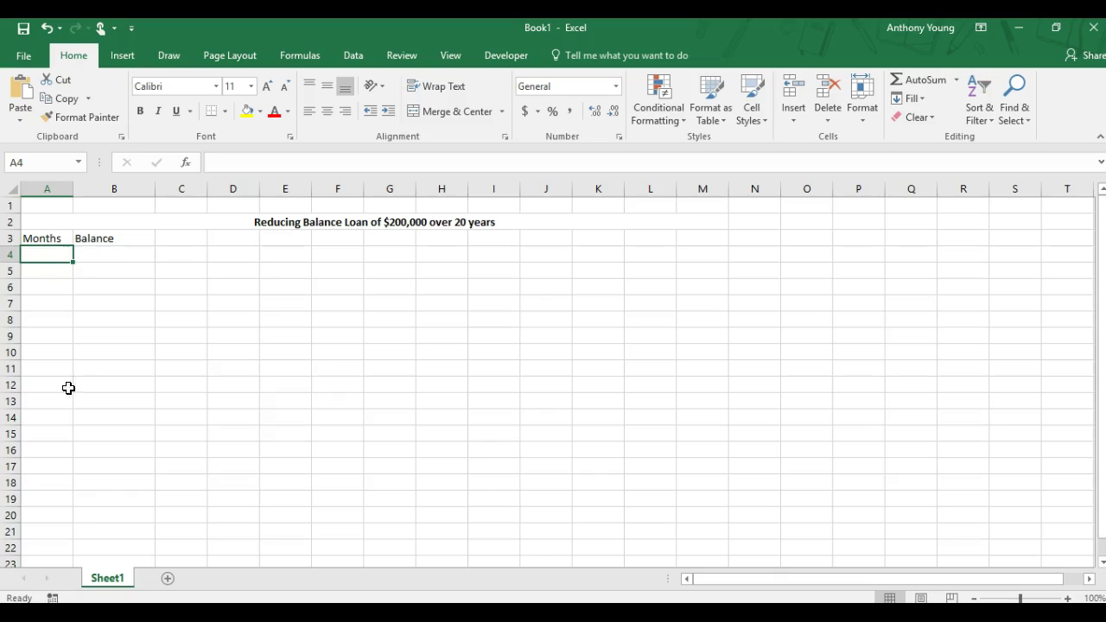
left_click(91, 259)
left_click(49, 258)
type("0")
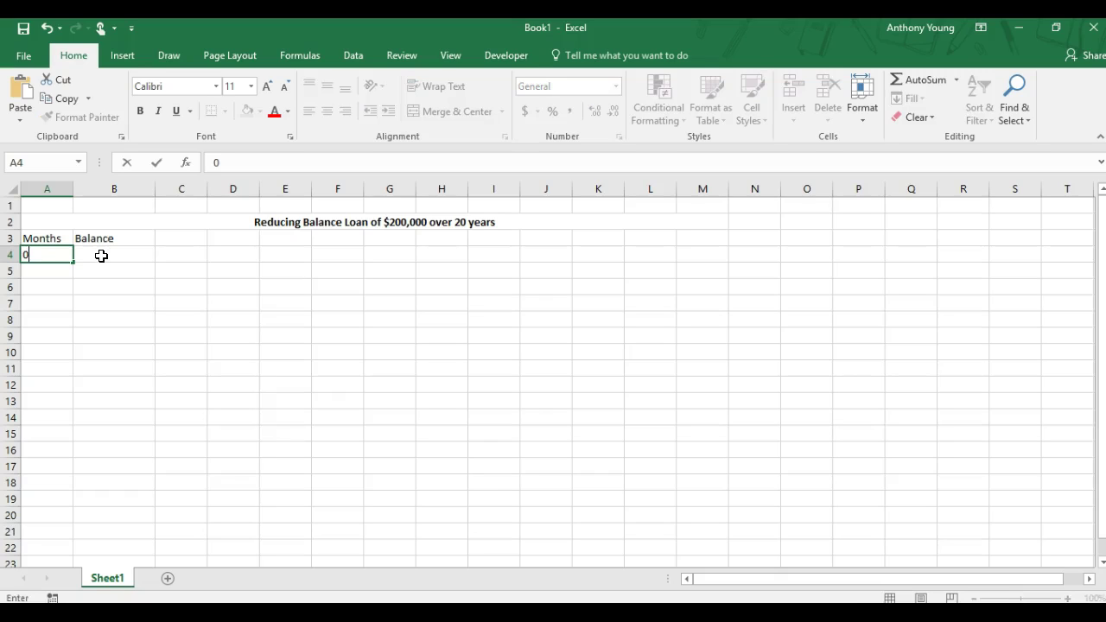
key("Return")
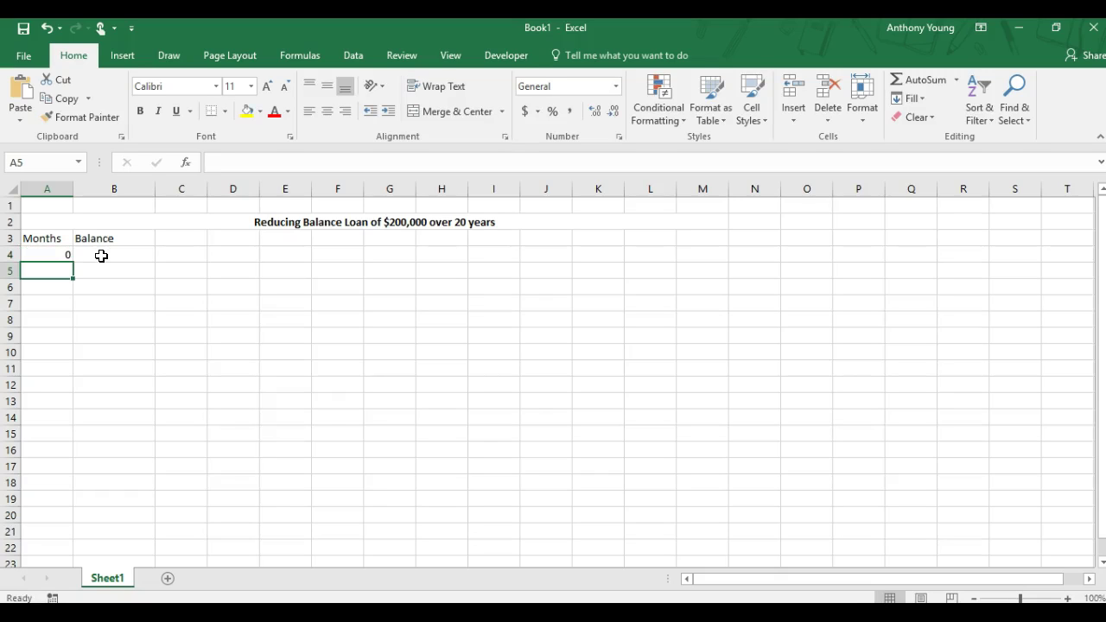
type("1")
key("Return")
type("2")
key("Return")
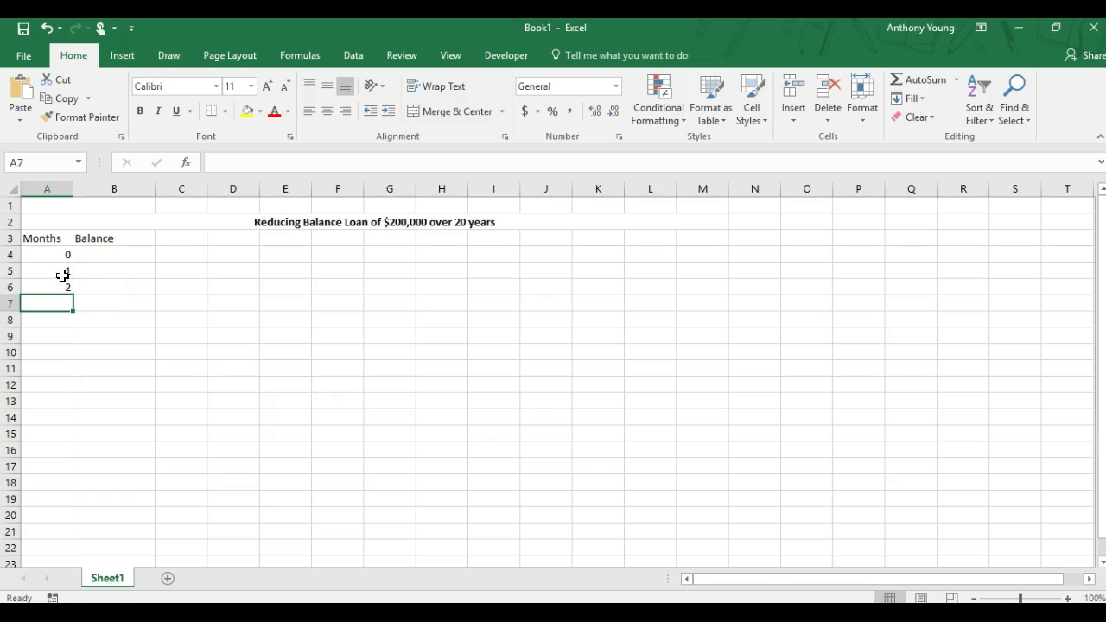
Step: Extend the month series from A4:A6 down column A to month 240 in row 244
left_click_drag(38, 254, 40, 287)
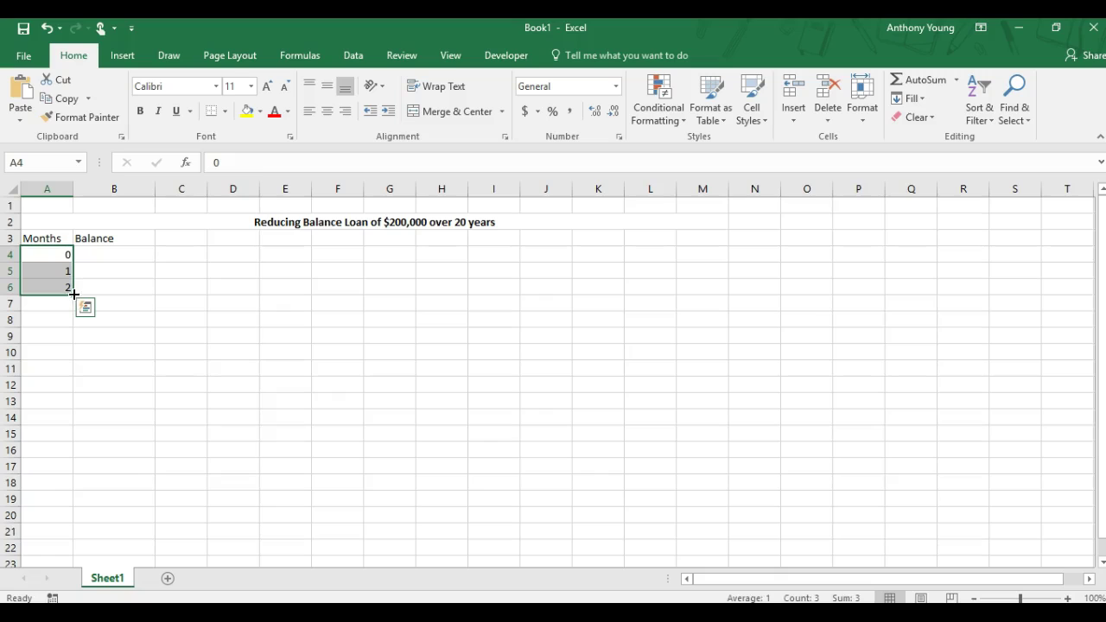
left_click_drag(73, 296, 74, 510)
left_click(110, 436)
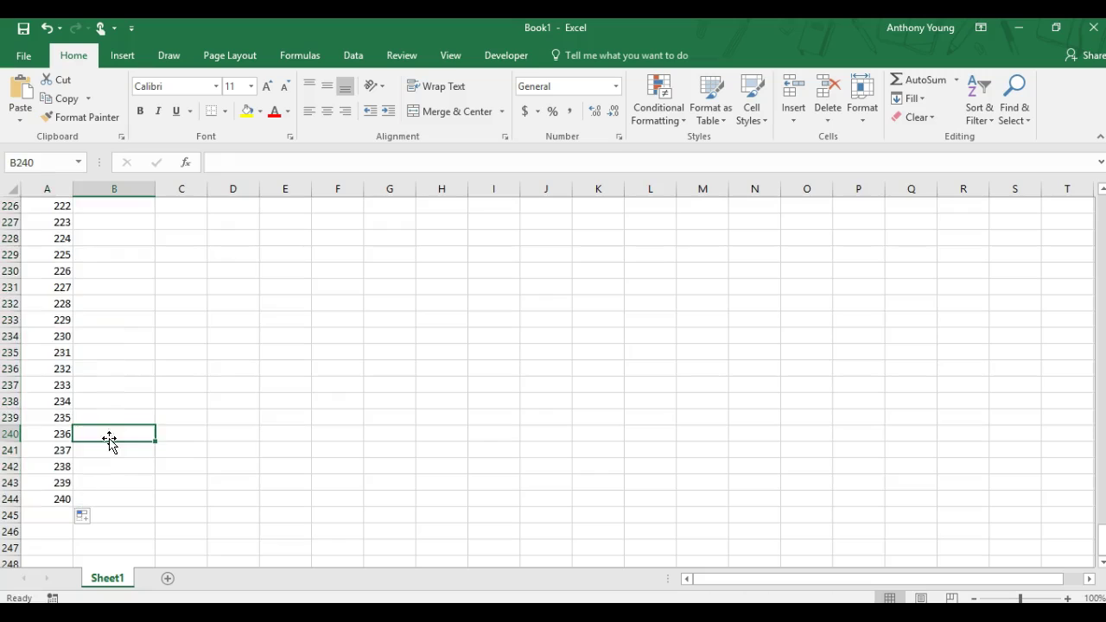
Step: Enter $200,000 in B4 as the balance for month 0
scroll(126, 467, "up", 20)
scroll(129, 467, "up", 20)
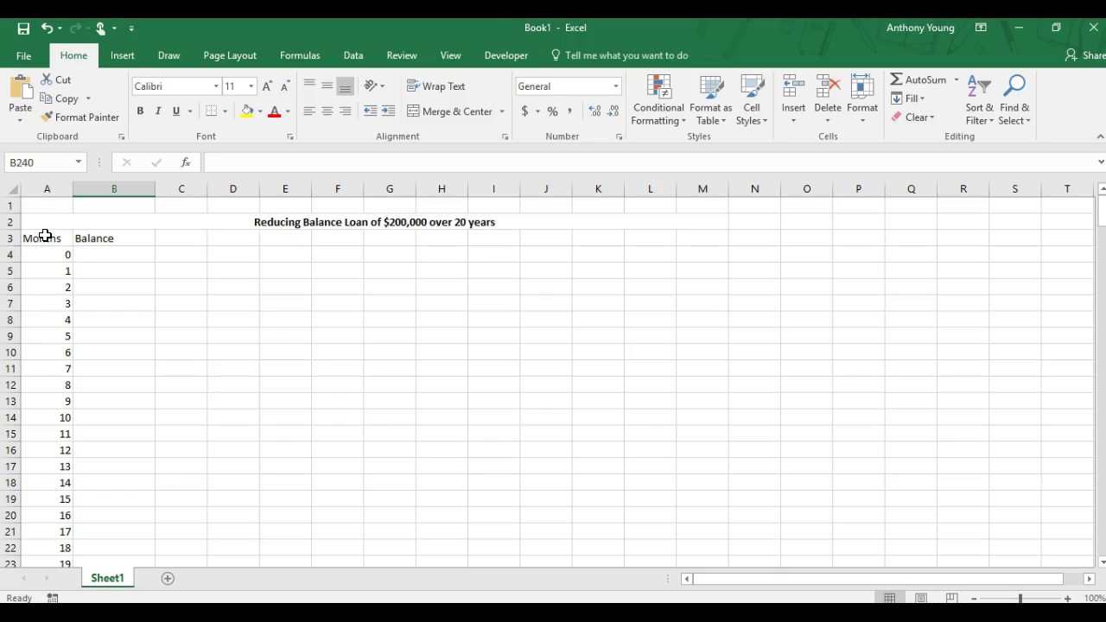
left_click(91, 250)
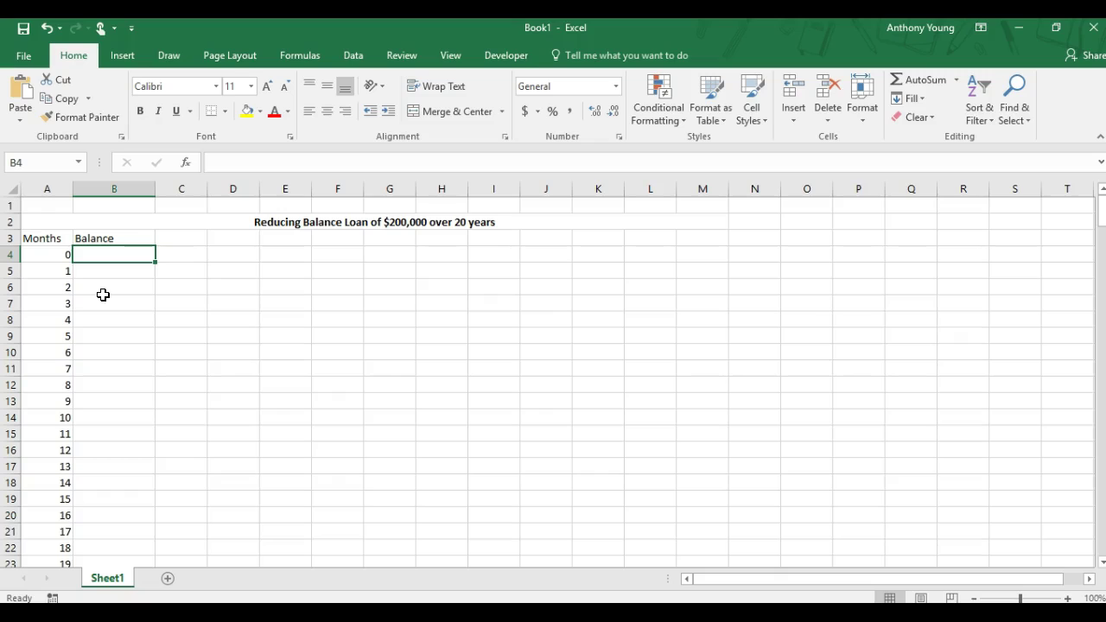
type("$200,000")
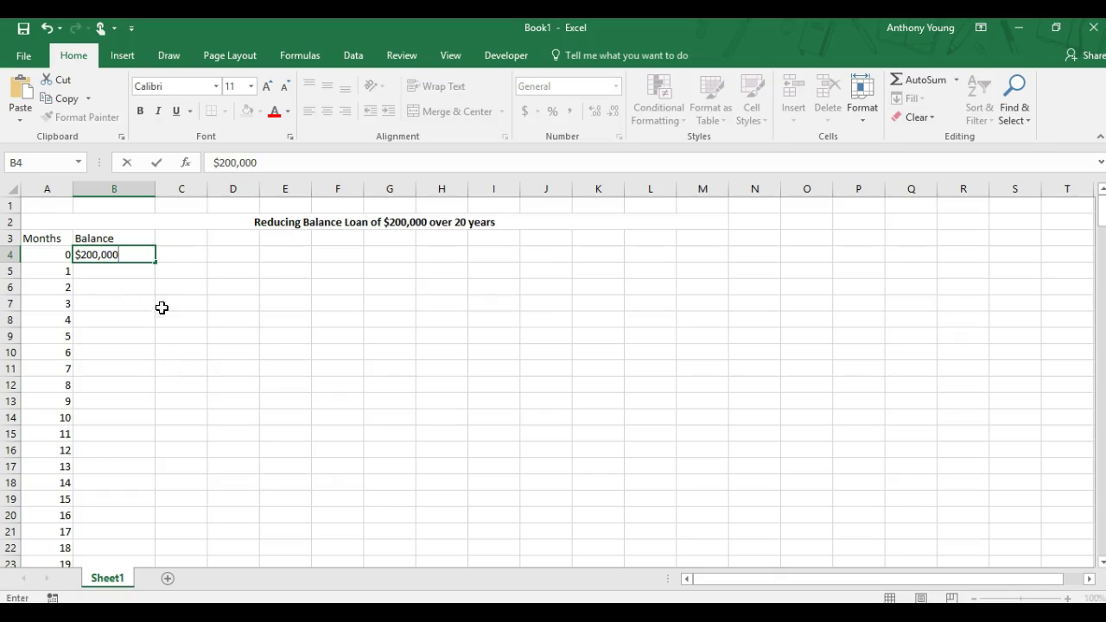
left_click(185, 252)
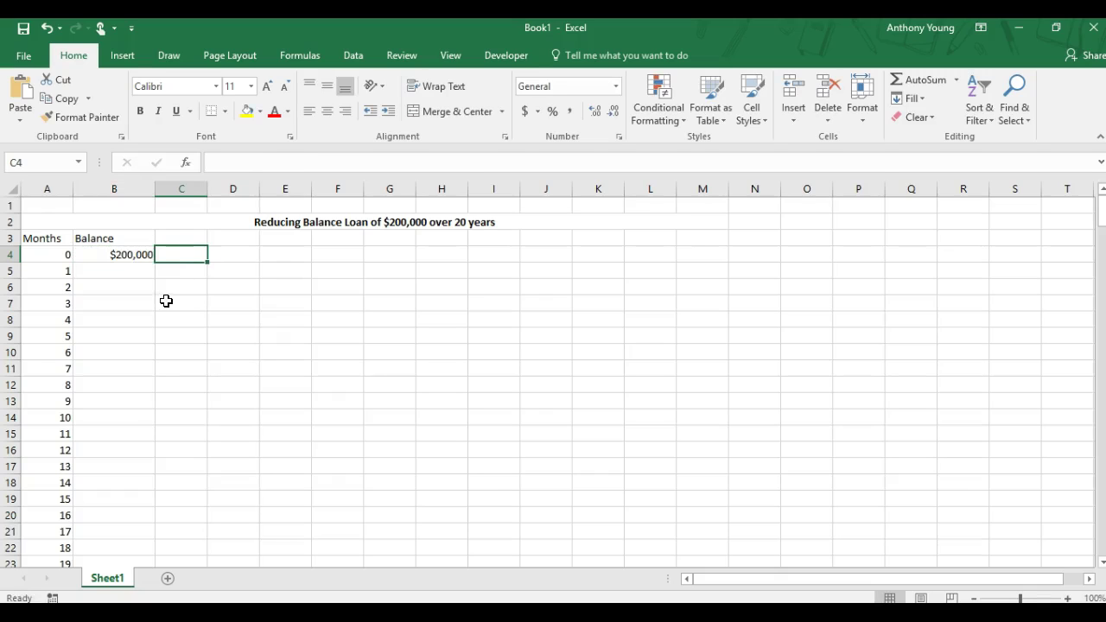
left_click(130, 269)
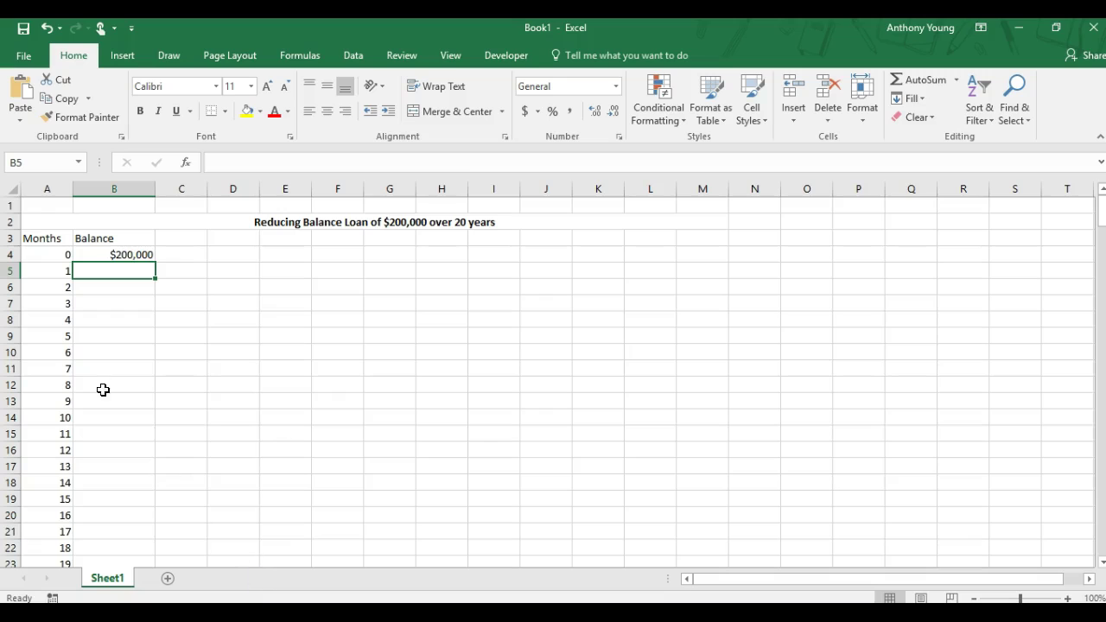
Step: Clear the currency amount from B4 and reset the cell's number format to General
left_click(116, 257)
key("Up")
left_click(115, 257)
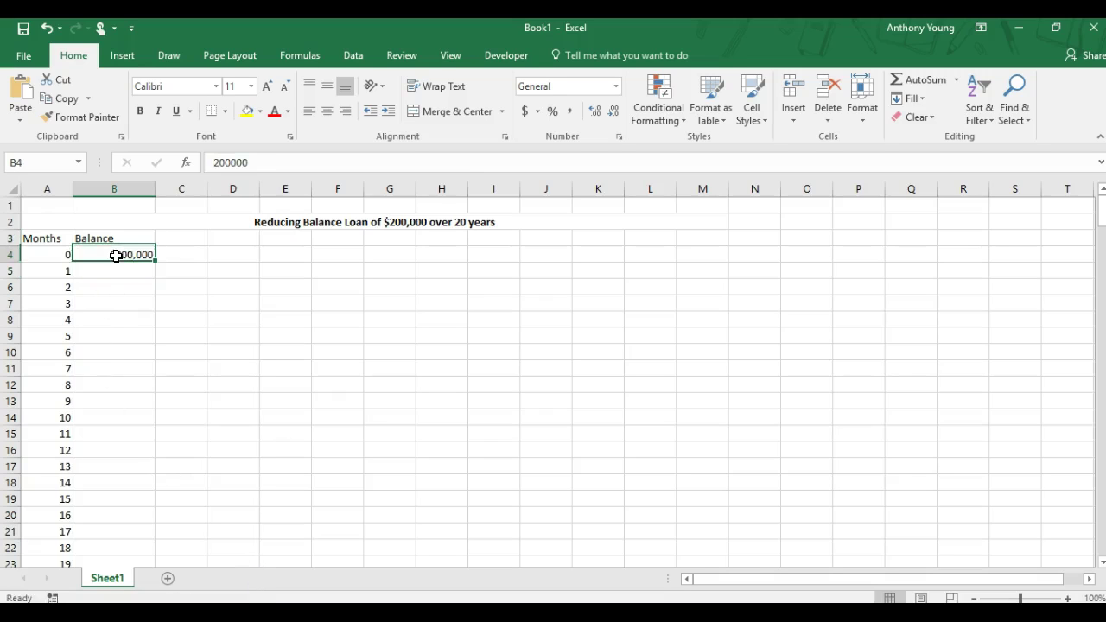
key("Delete")
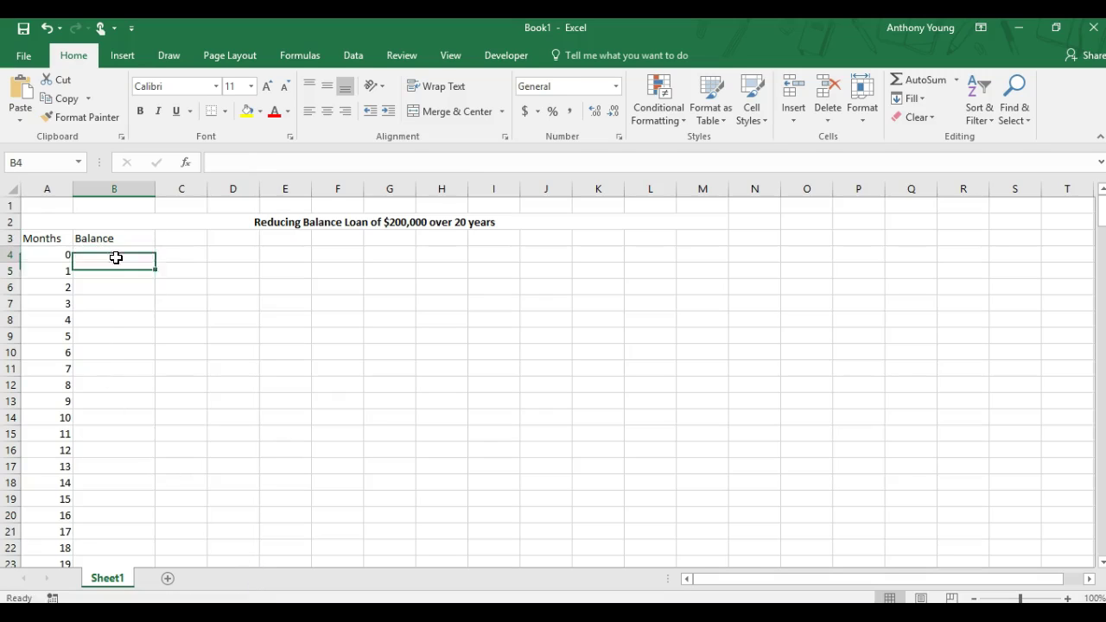
right_click(116, 256)
left_click(173, 535)
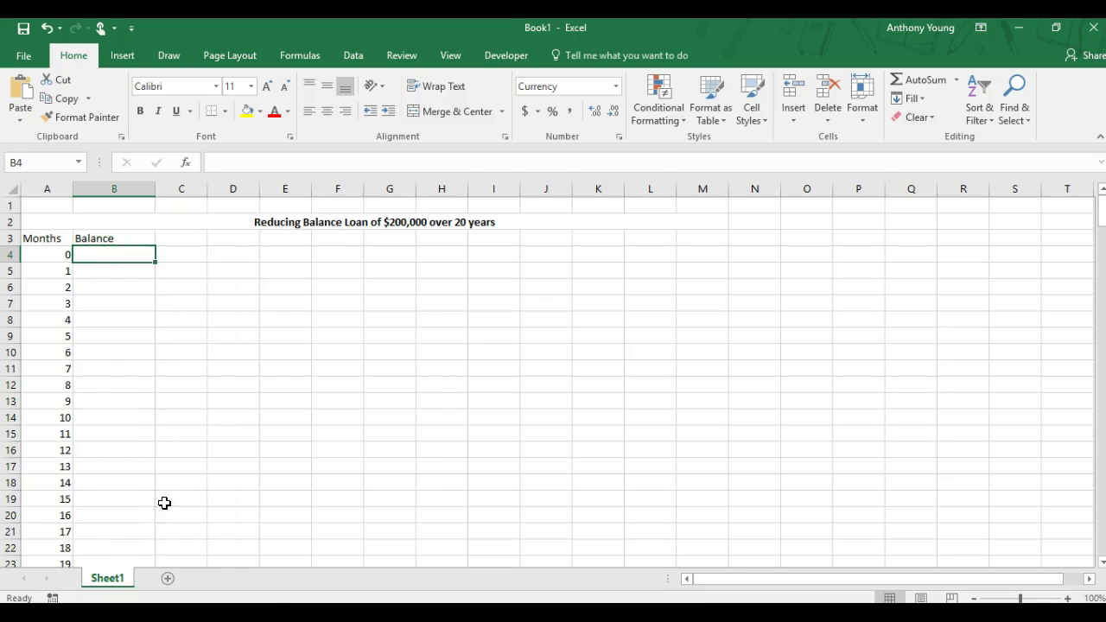
left_click(67, 299)
left_click(328, 584)
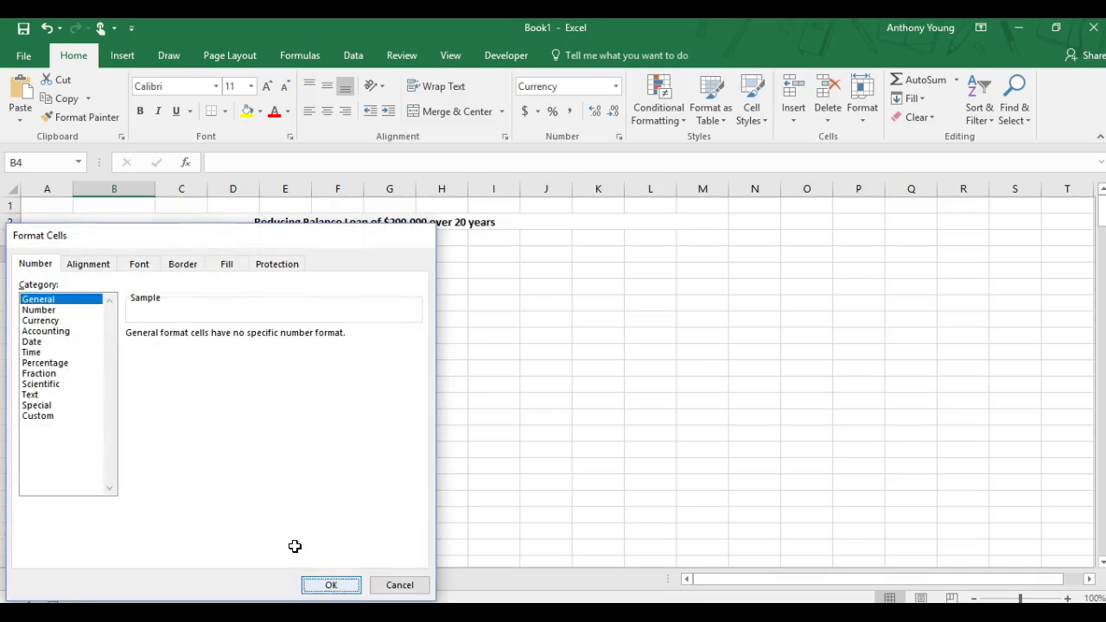
Step: Enter 200000 in B4 as the month 0 balance, without a currency symbol or thousands separator
left_click(130, 284)
left_click(116, 252)
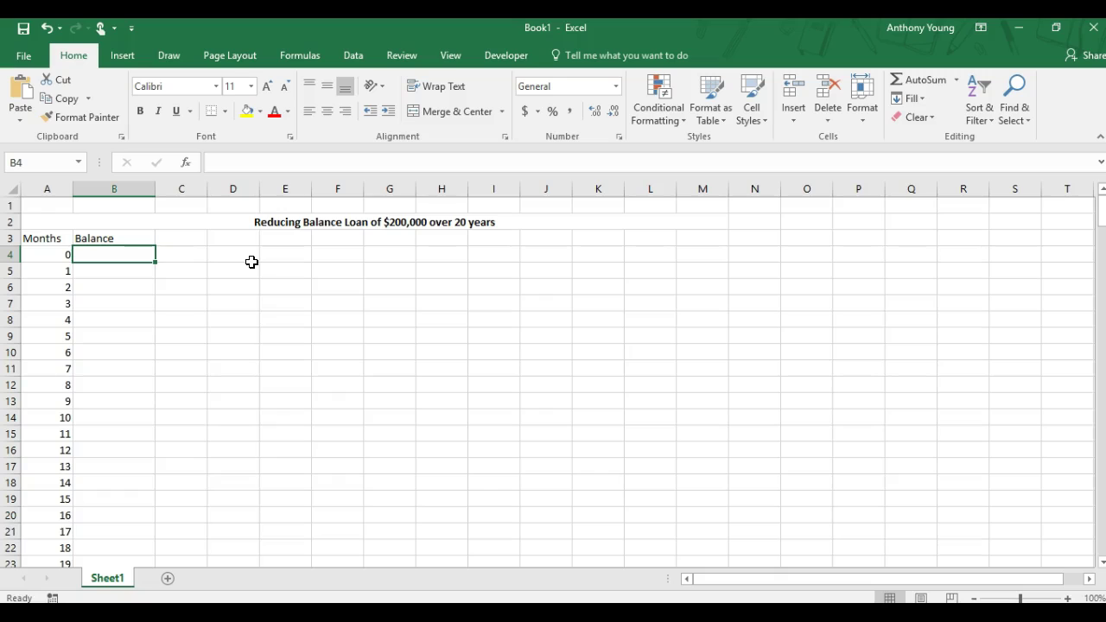
type("200000")
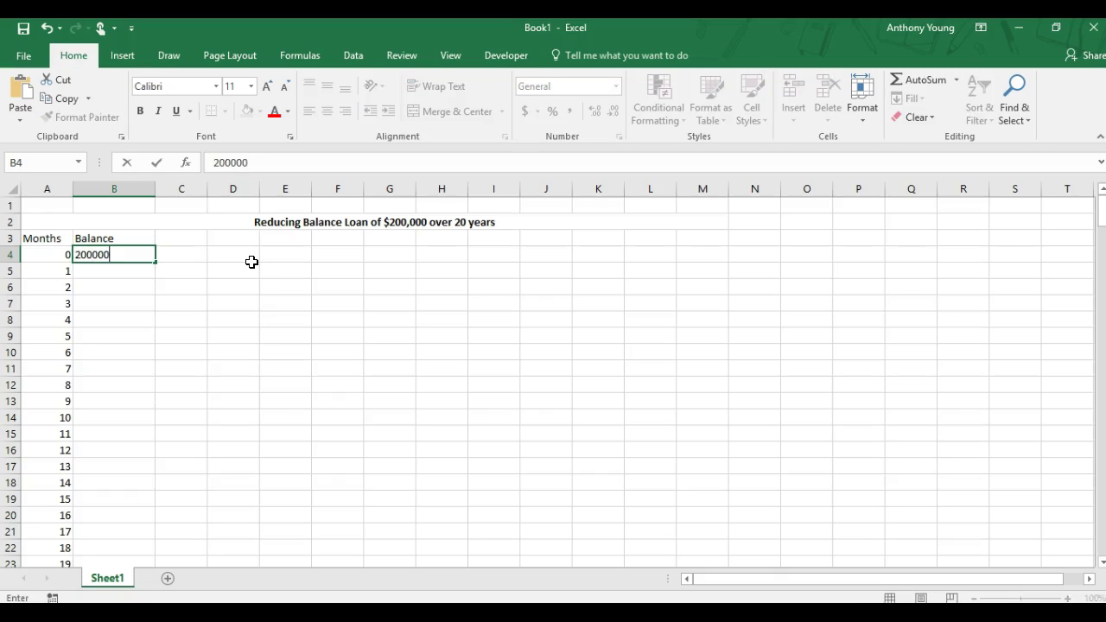
key("Return")
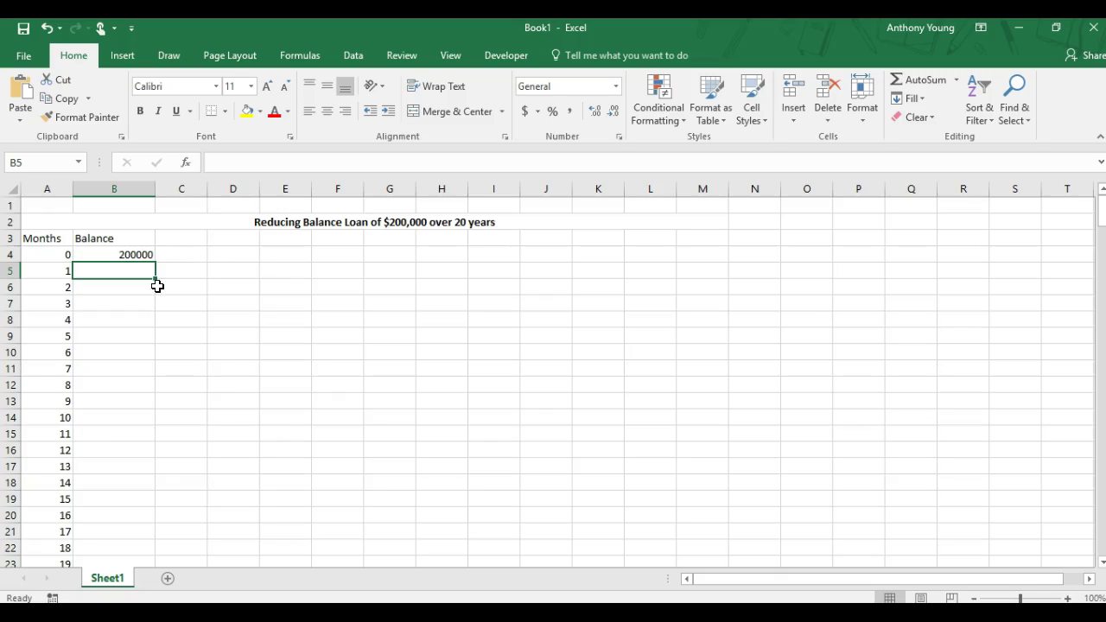
Step: Enter the label "Principal" in C4 beside the opening balance and fill B4 with yellow
left_click(103, 254)
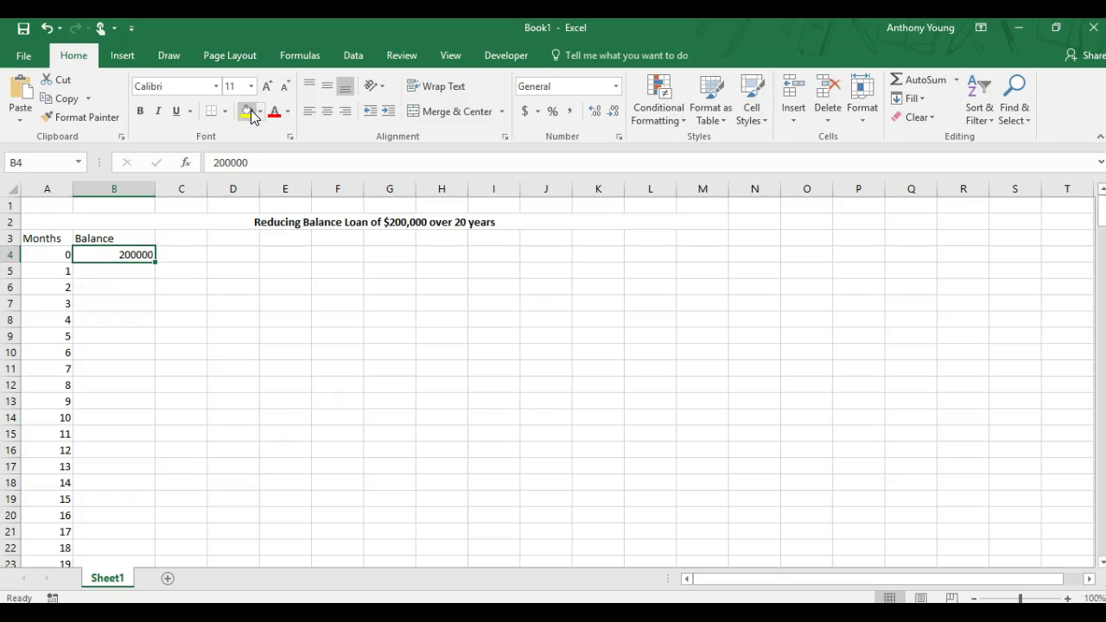
left_click(173, 252)
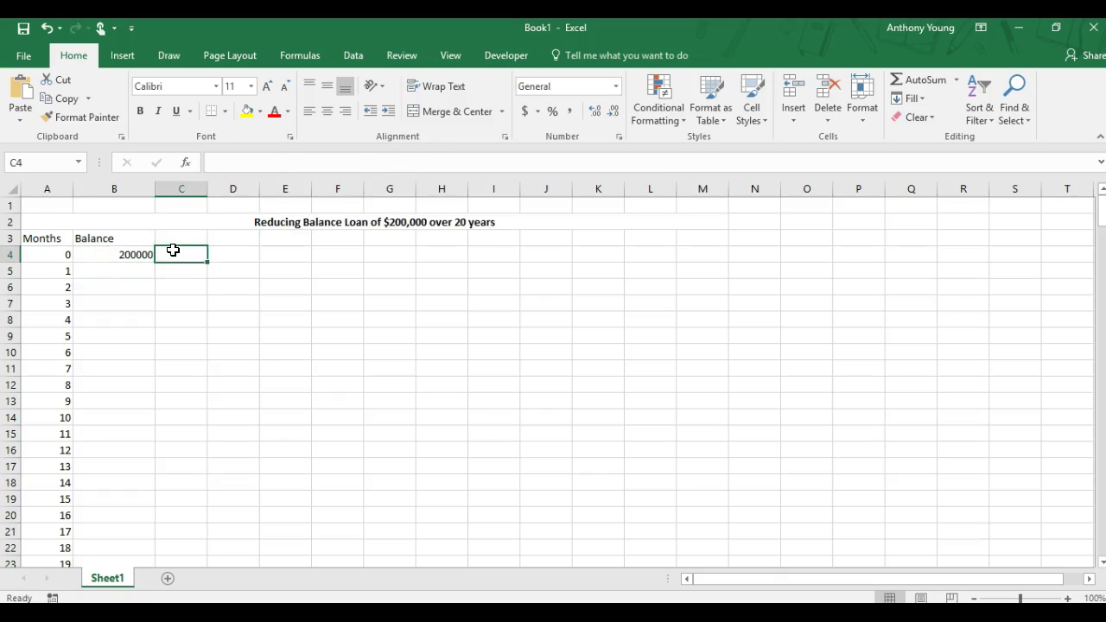
type("Principal")
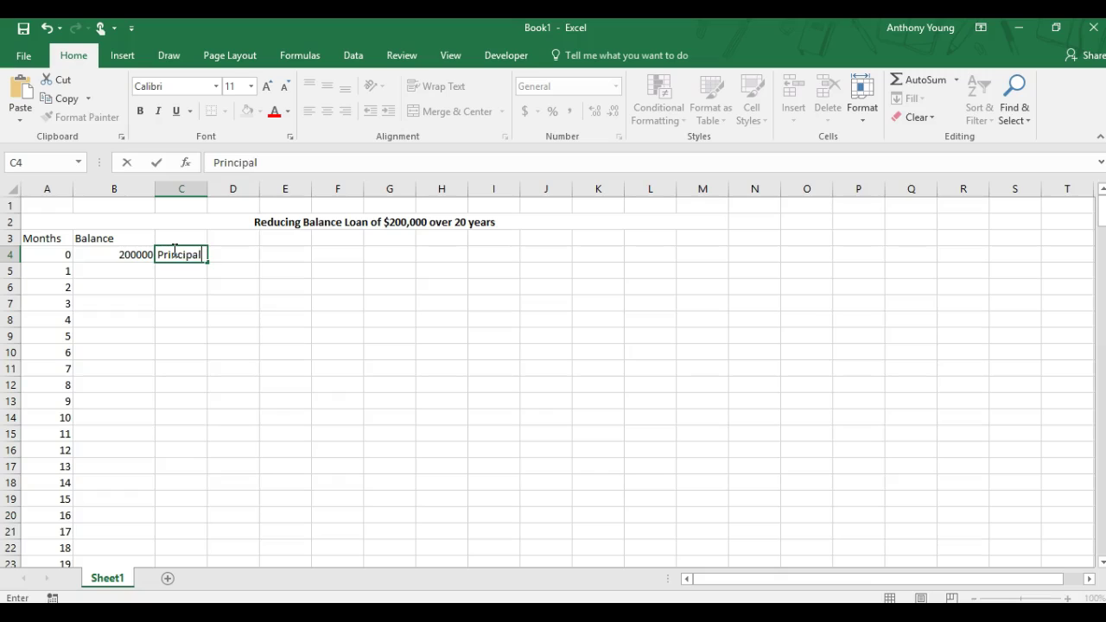
key("Return")
left_click(109, 255)
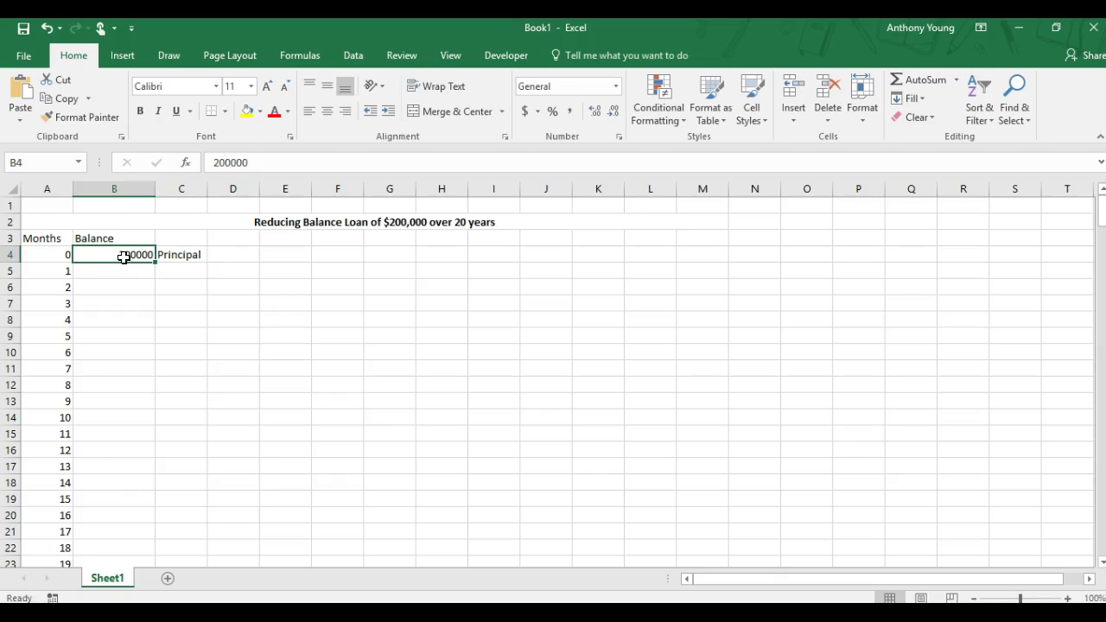
left_click(248, 110)
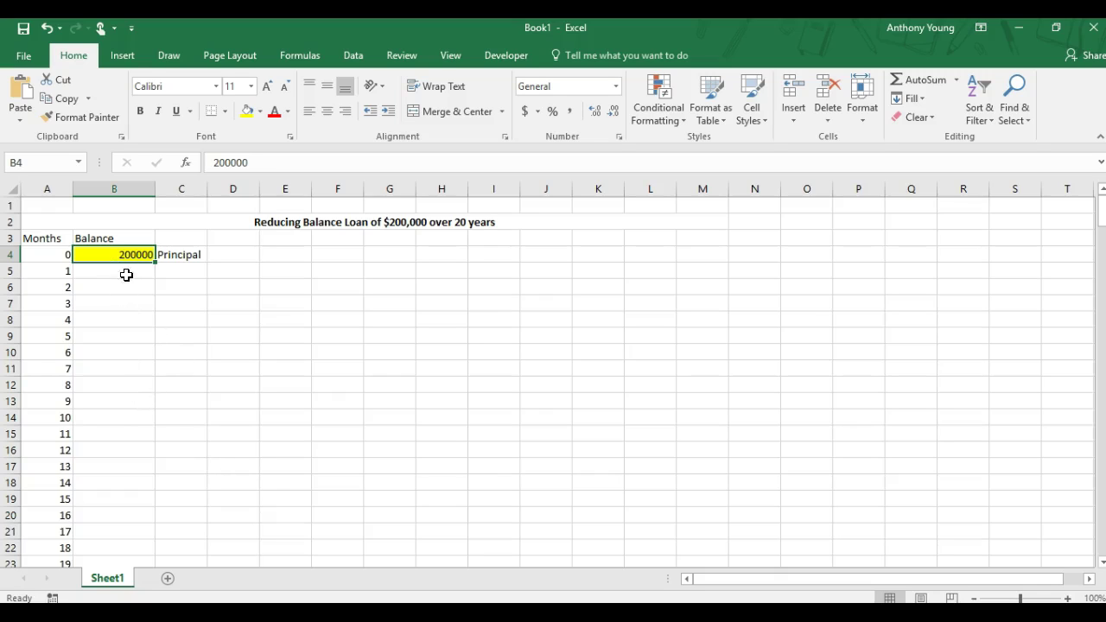
left_click(165, 255)
left_click(177, 273)
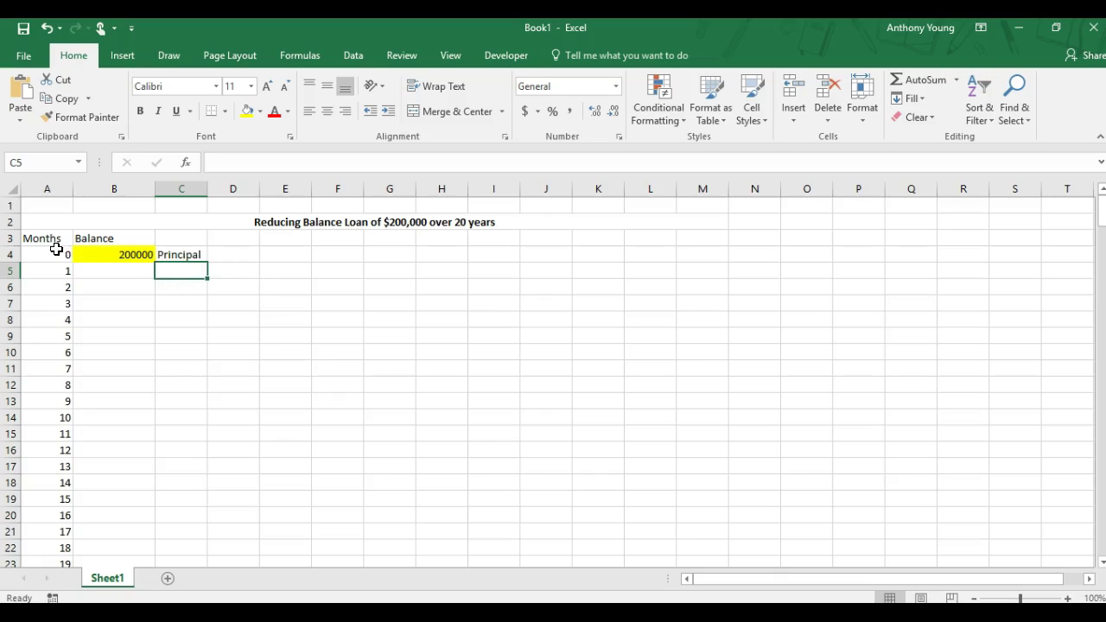
Step: Enter the heading "Interest Rate %pa" in G4 and widen column G to fit it
left_click(98, 270)
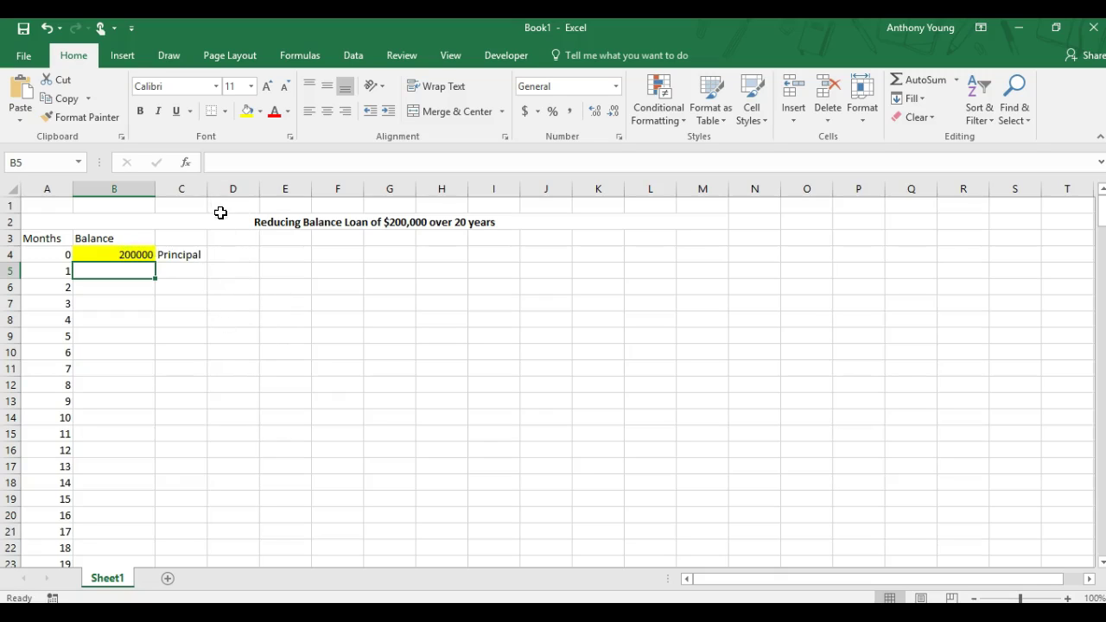
left_click(399, 275)
left_click(388, 252)
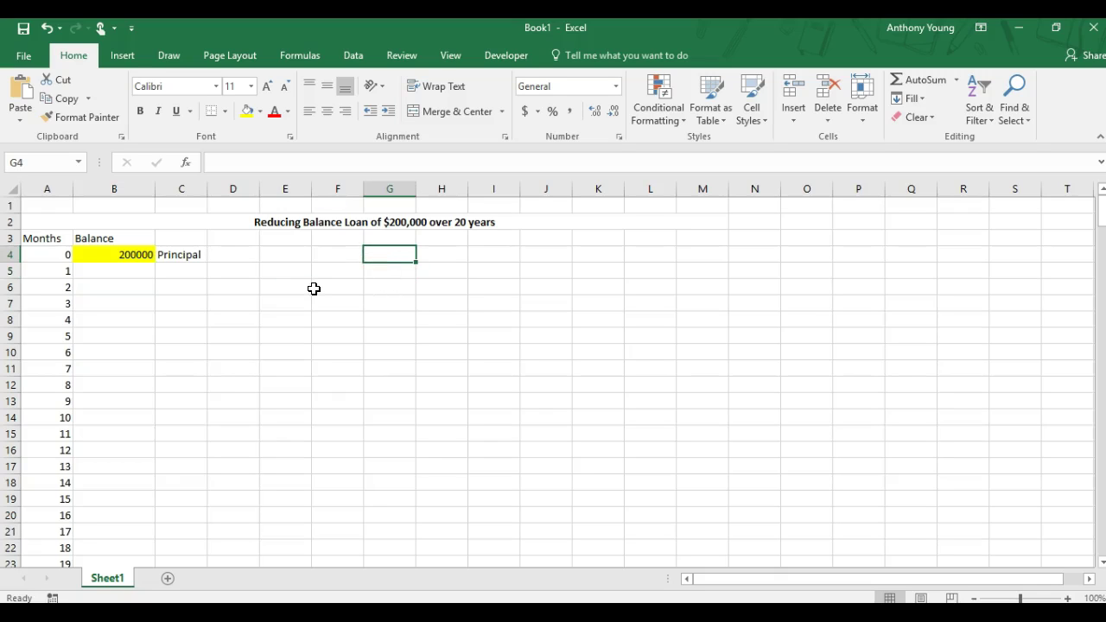
type("Interest Rate")
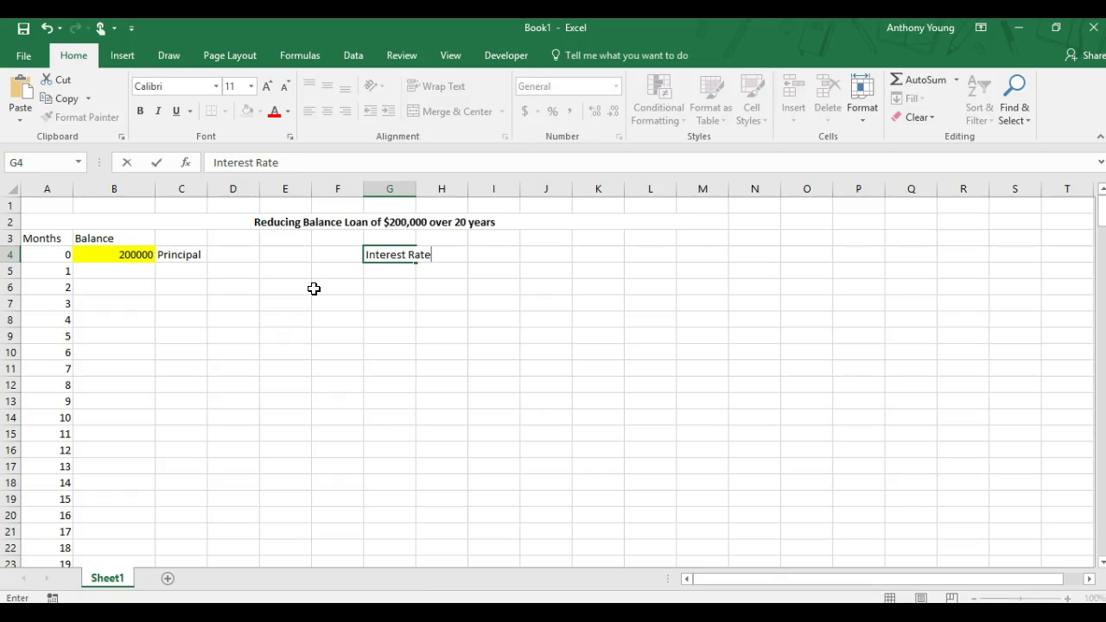
type(" %pa")
key("Return")
left_click(403, 252)
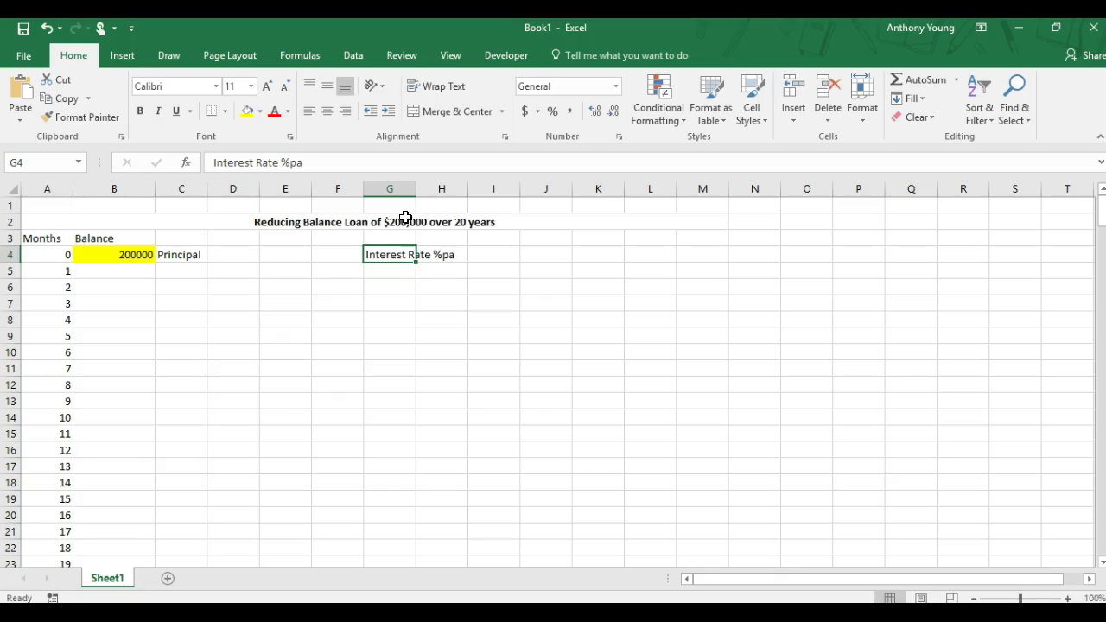
left_click_drag(416, 189, 459, 189)
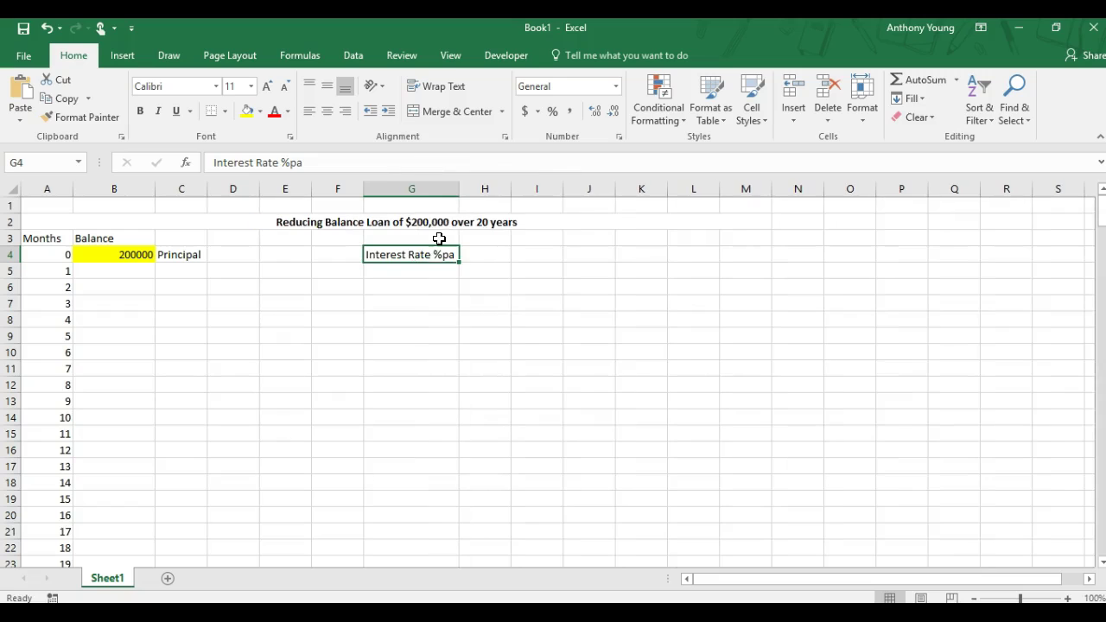
Step: Fill cell G5, below the interest rate heading, with yellow
left_click(403, 266)
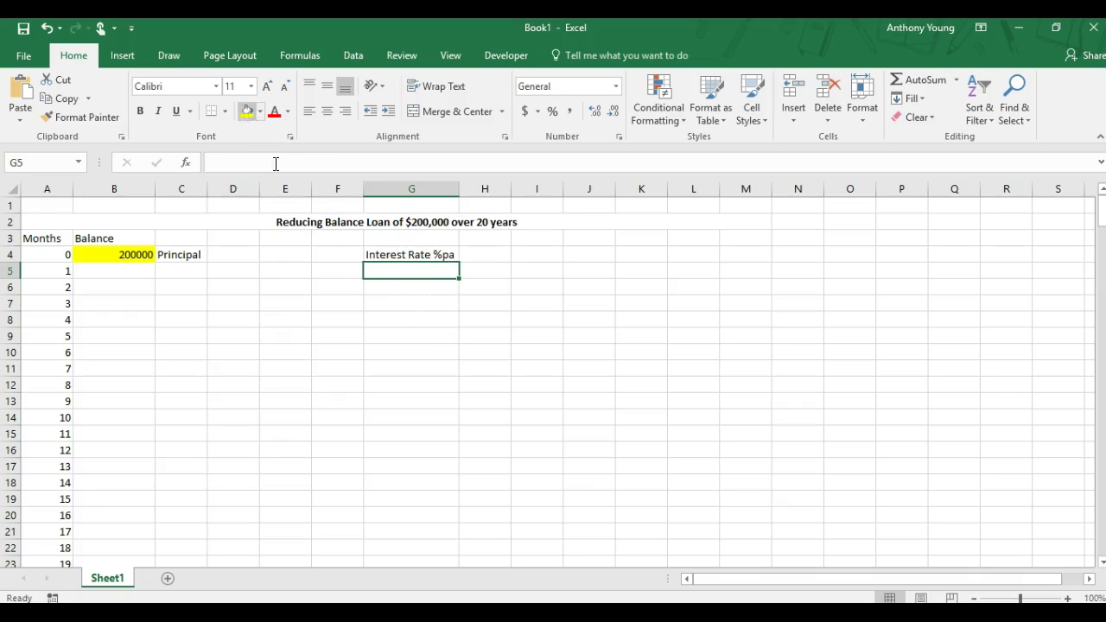
left_click(410, 254)
left_click(406, 269)
left_click(248, 110)
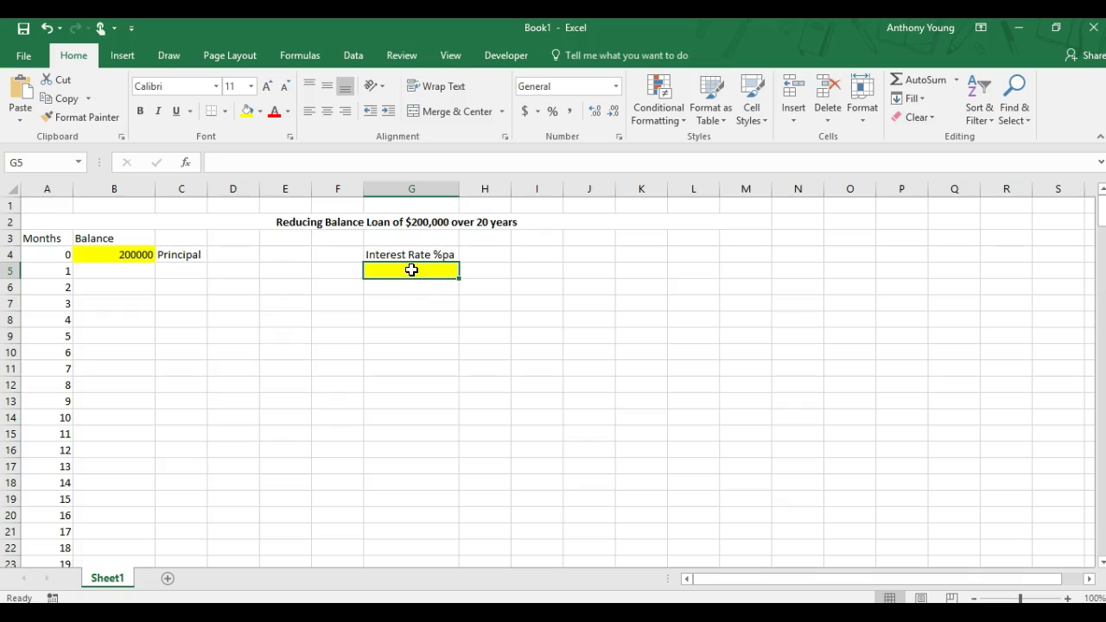
left_click(422, 305)
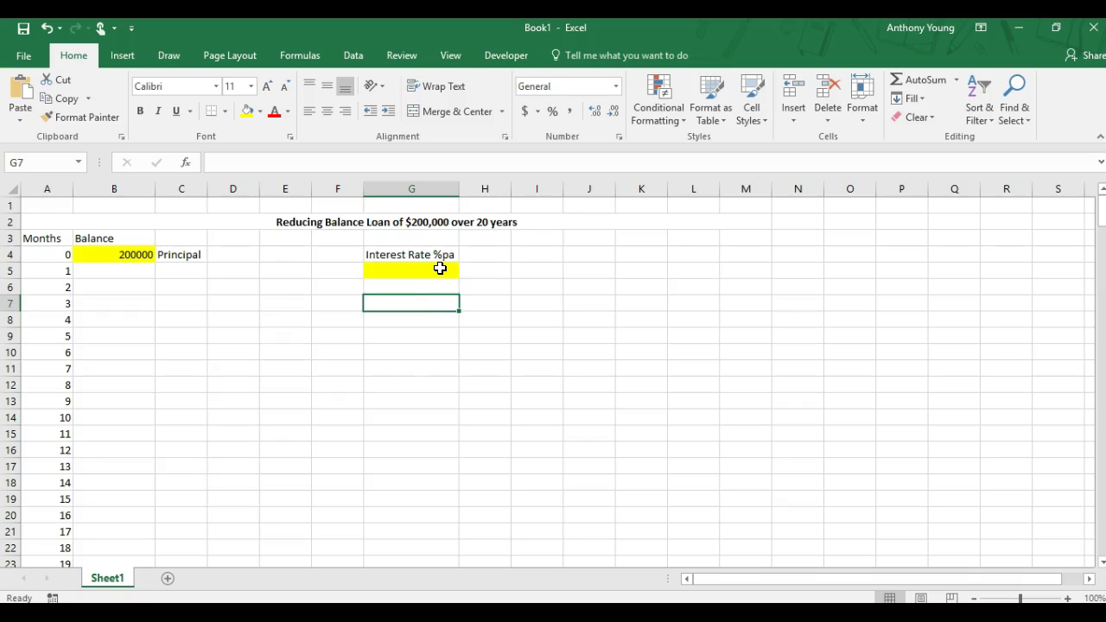
Step: Enter 7 in G5 as the annual interest rate
left_click(440, 268)
double_click(431, 270)
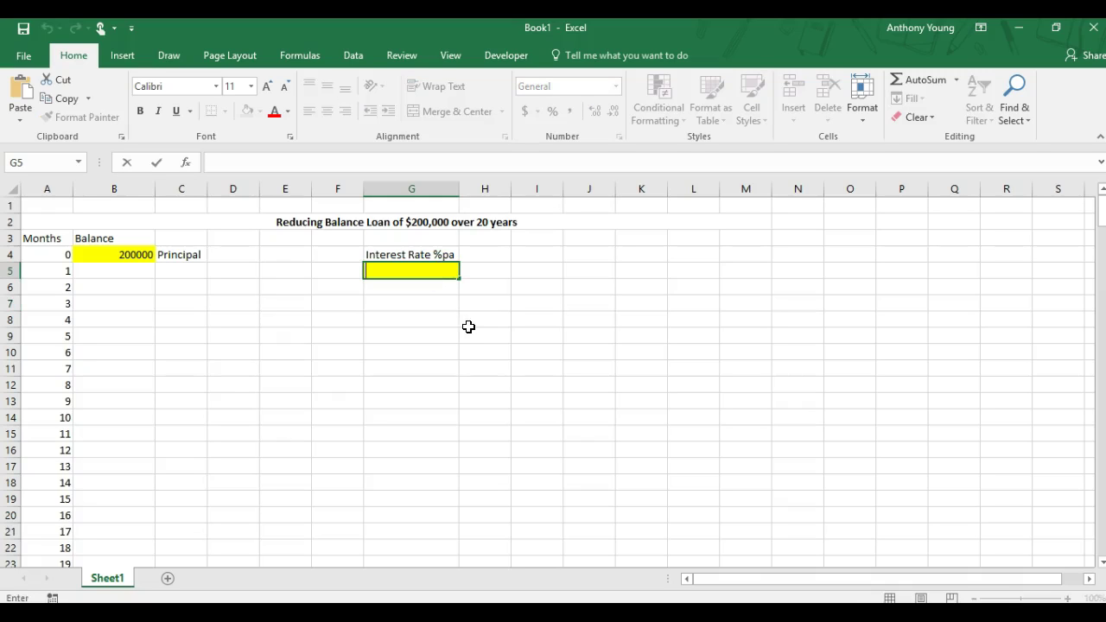
type("7")
key("Return")
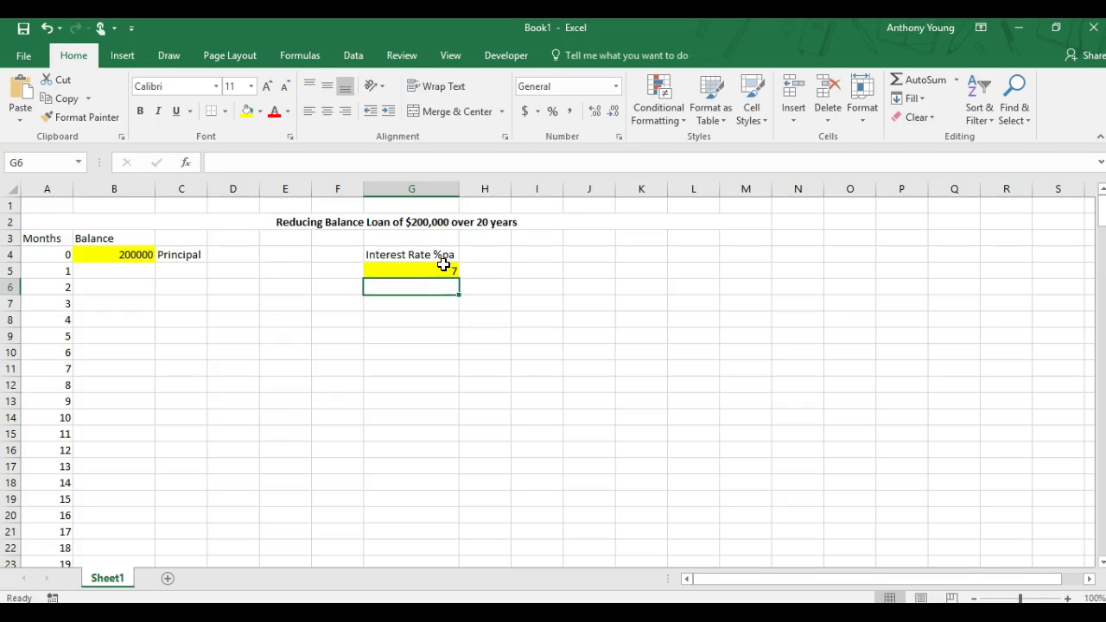
Step: Enter the heading "Decimal percentage" in G7 and the formula =G5/100 in G8
left_click(409, 301)
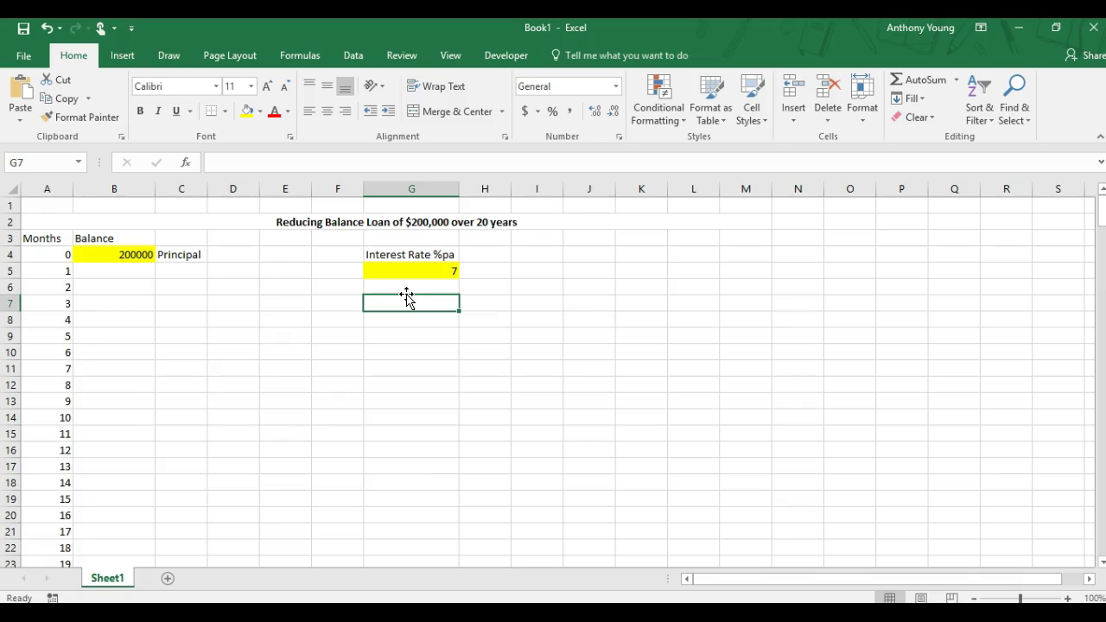
type("Decimal percentage")
key("Return")
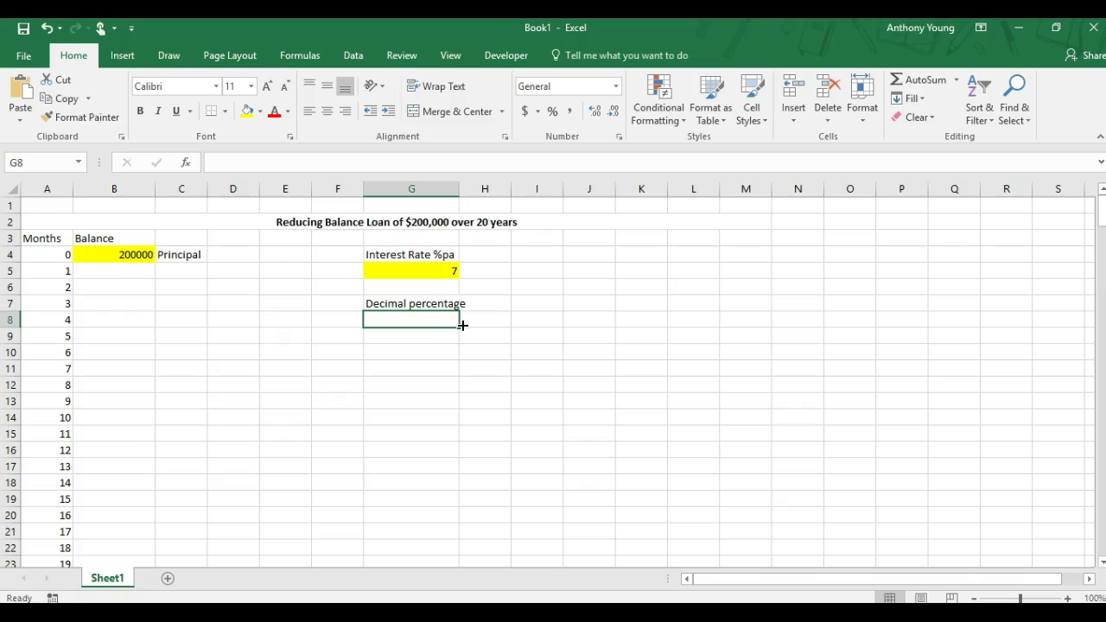
type("=")
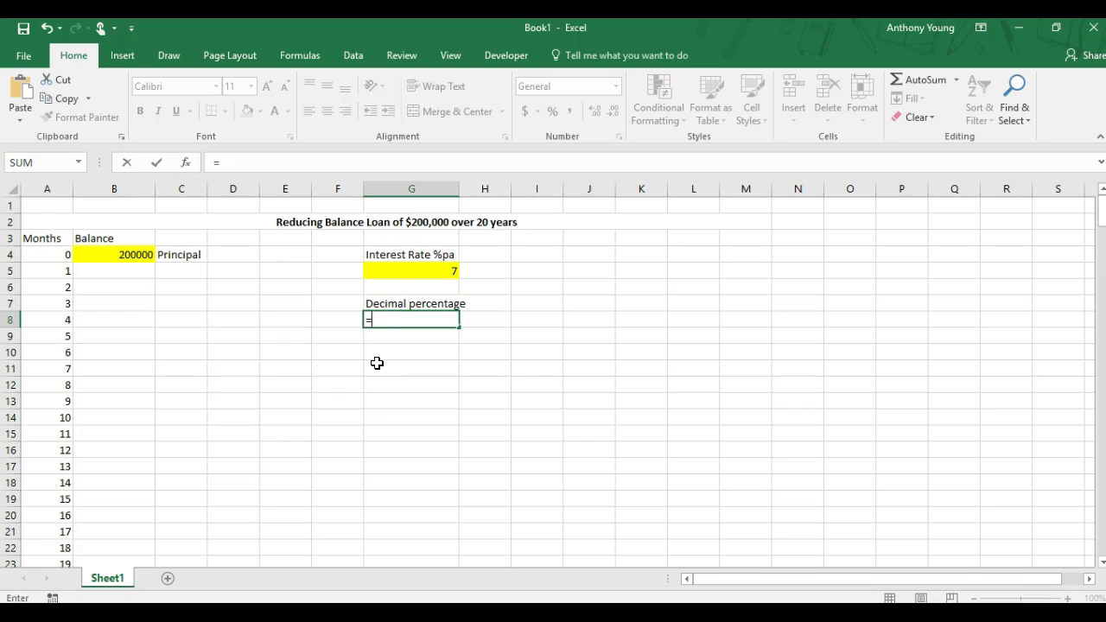
left_click(411, 272)
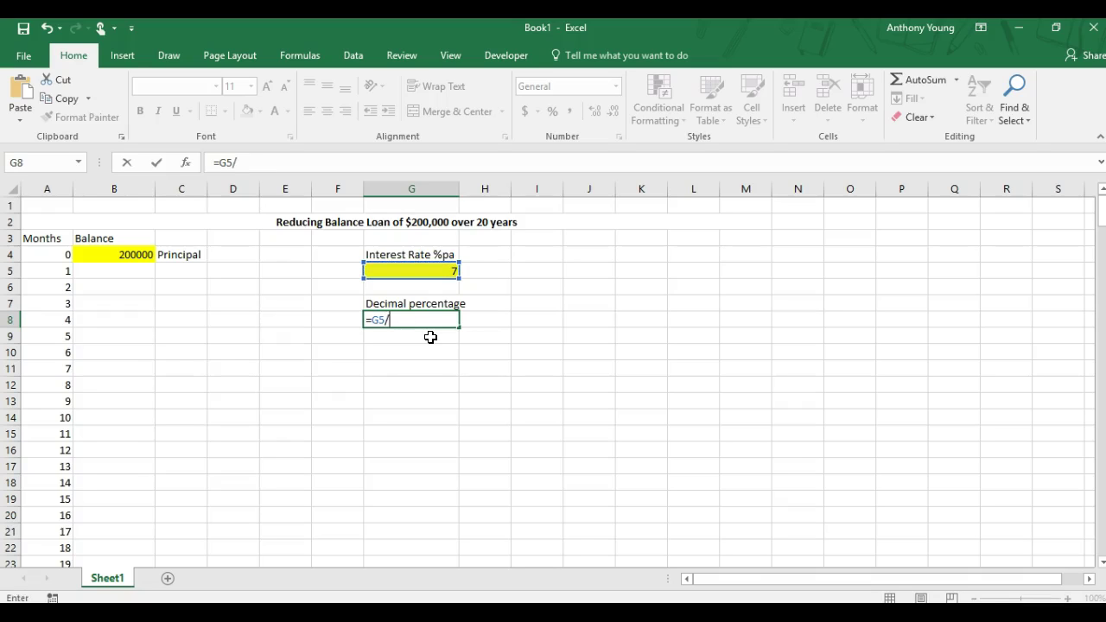
type("100")
key("Return")
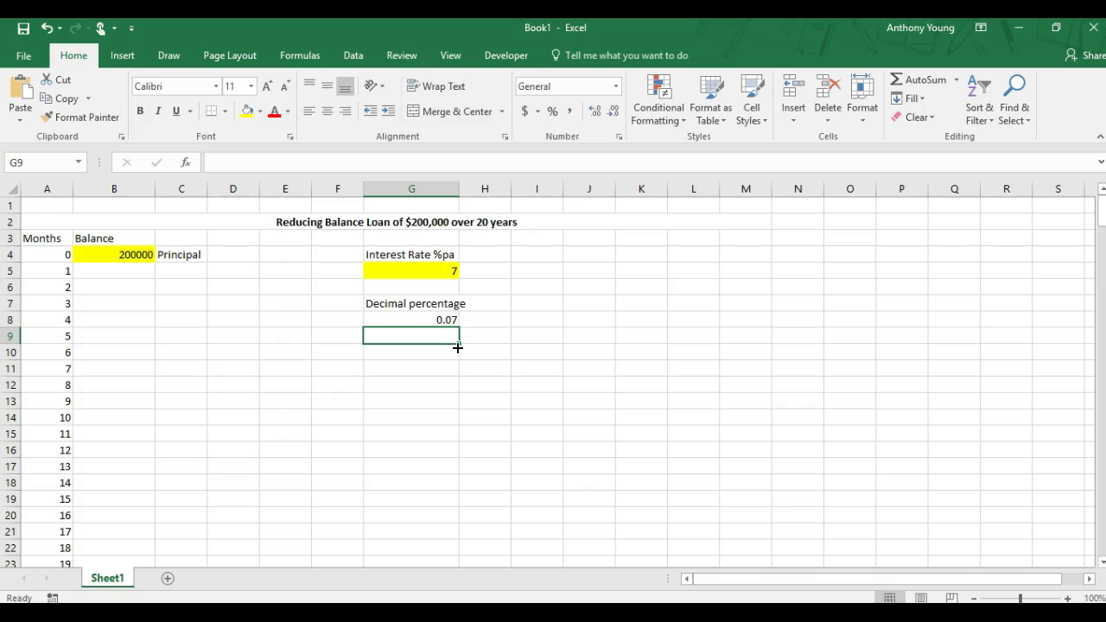
Step: Enter the heading "Monthly interest rate" in G10
left_click(428, 353)
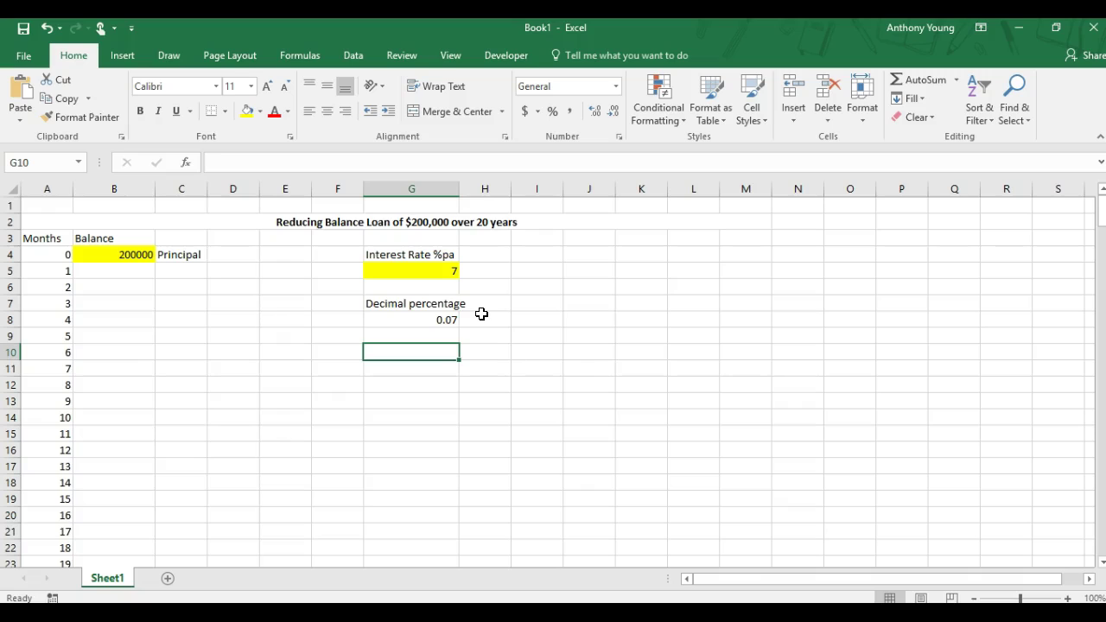
type("monthl")
key("BackSpace")
key("BackSpace")
key("BackSpace")
key("BackSpace")
key("BackSpace")
type("Month")
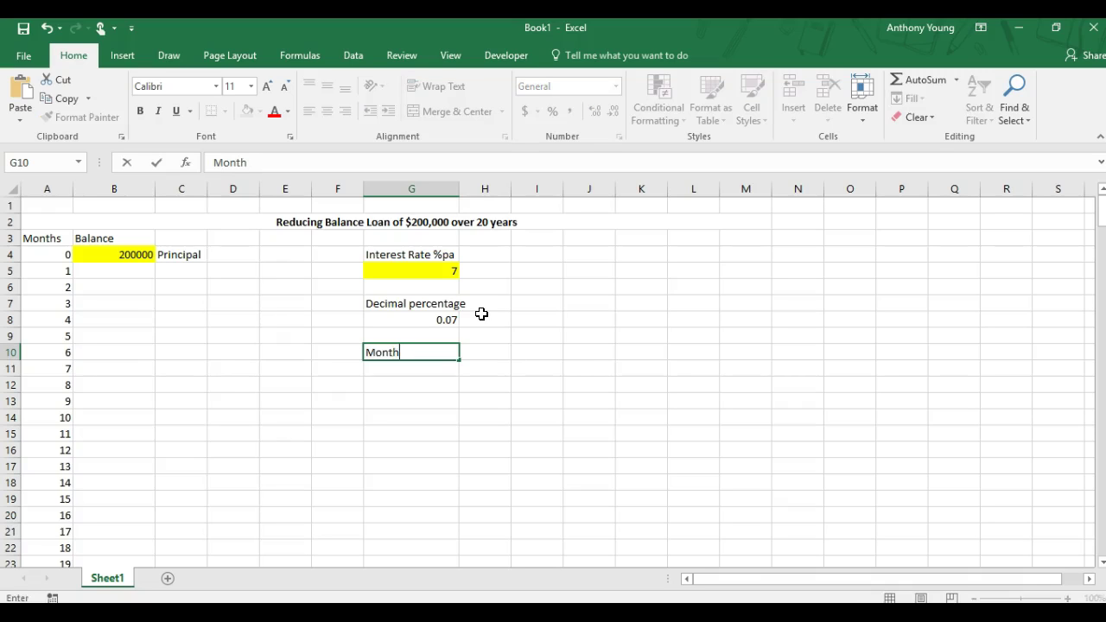
type("ly interest rate")
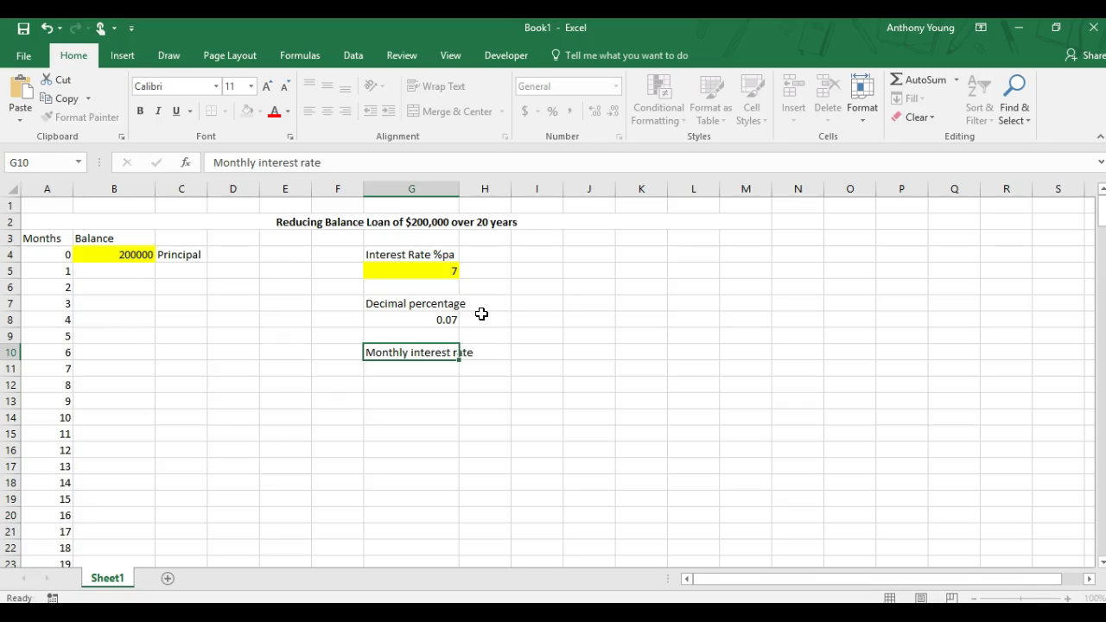
key("Return")
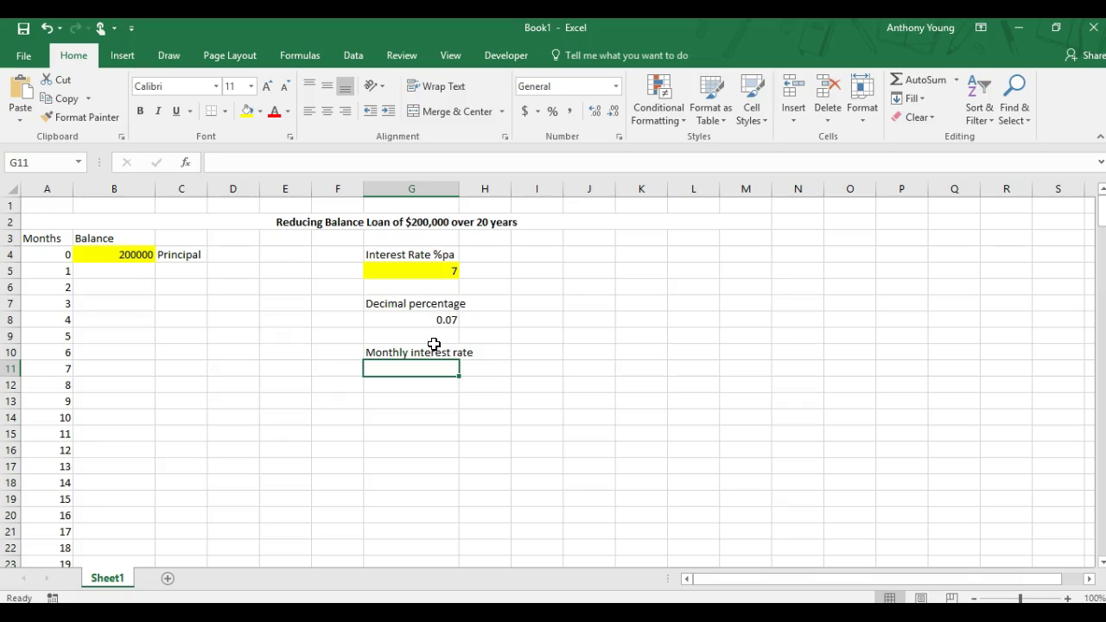
Step: Calculate the monthly interest rate in G11 with the formula =G8/12
type("=")
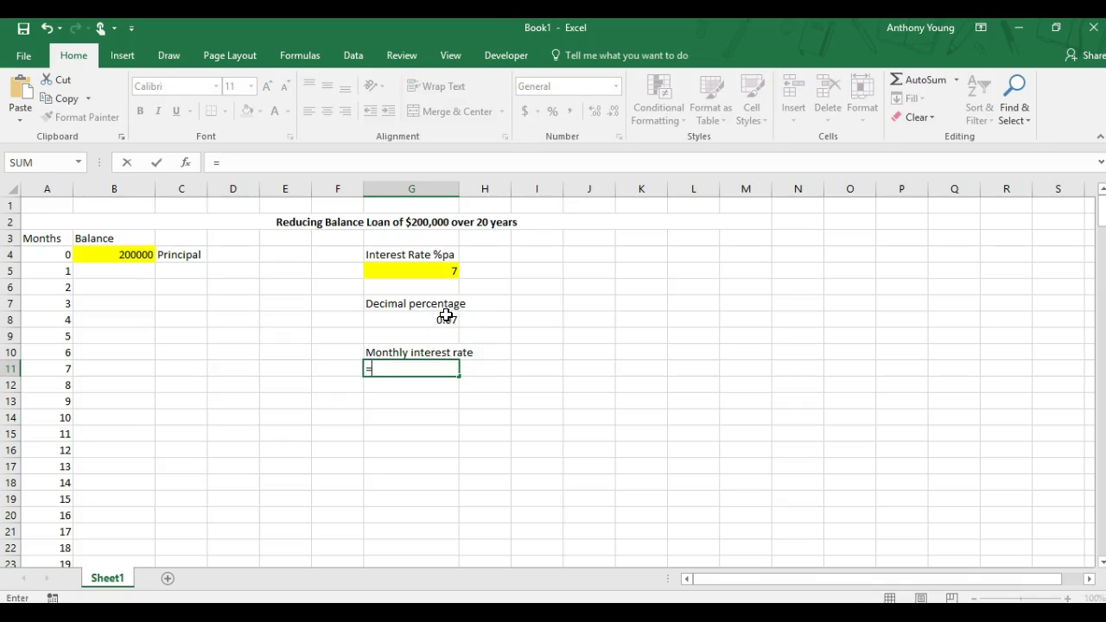
left_click(446, 318)
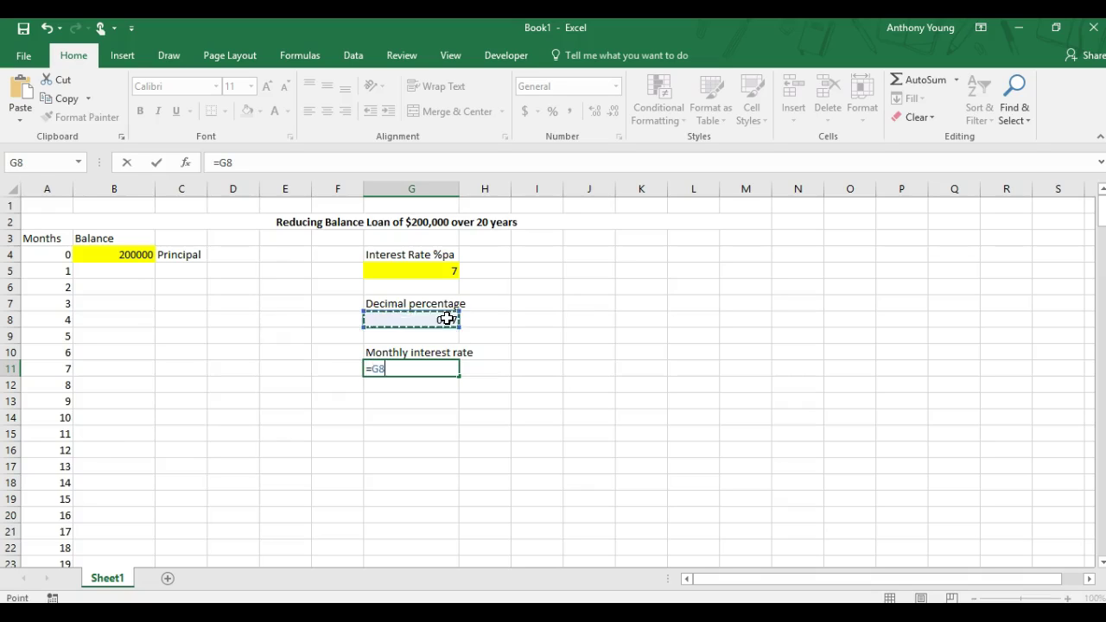
type("/")
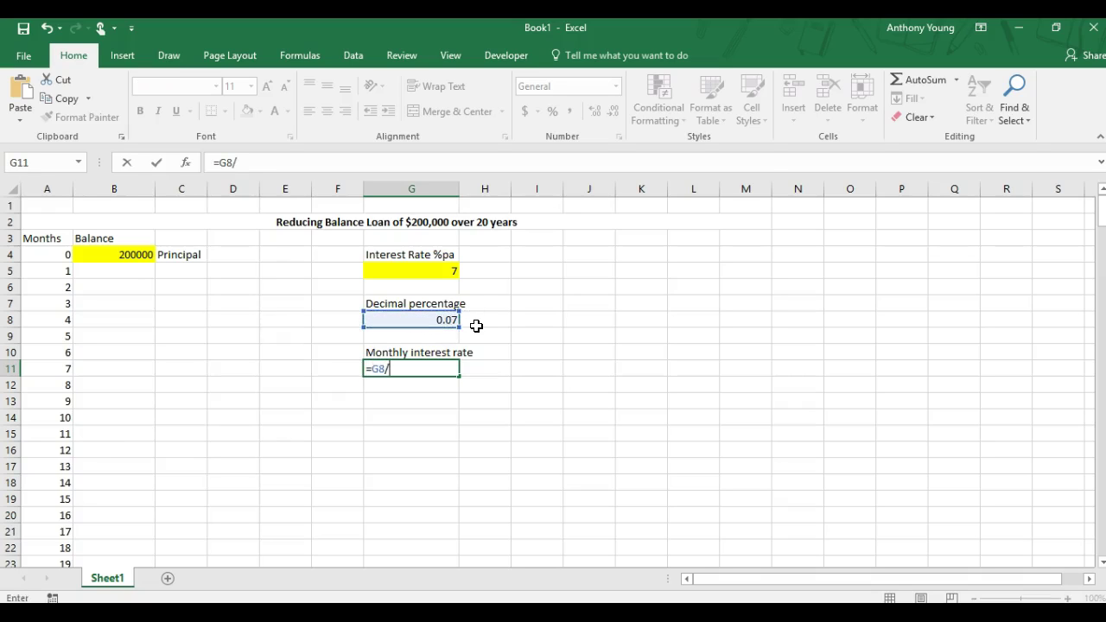
type("12")
key("Return")
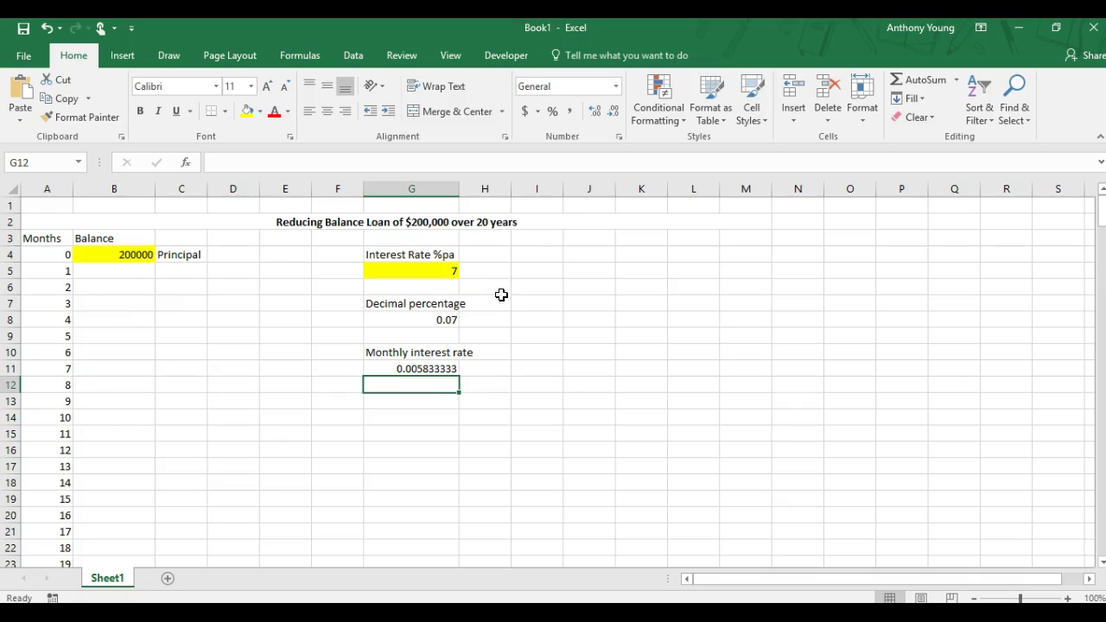
Step: Test the annual interest rate input in G5 with 6 and 5, and set it back to 7
double_click(451, 269)
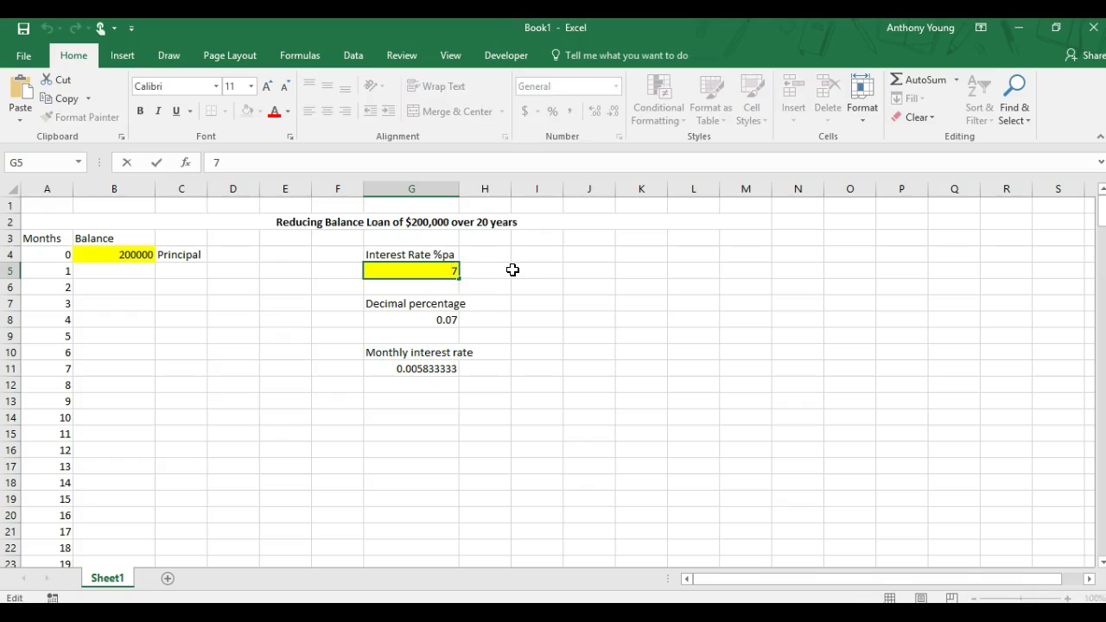
key("BackSpace")
key("Return")
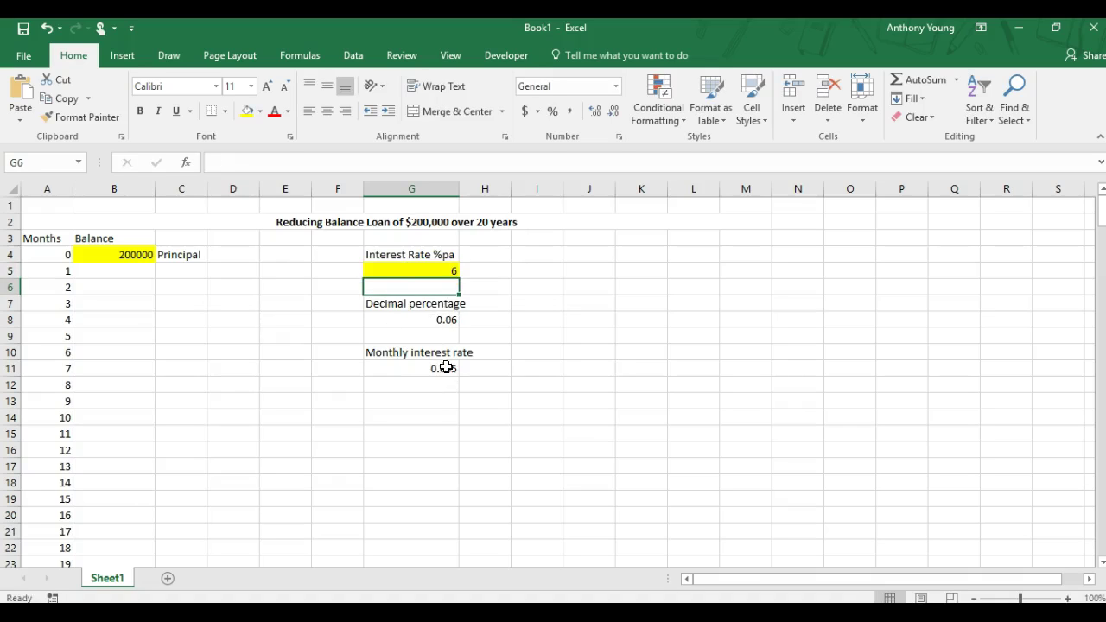
double_click(441, 270)
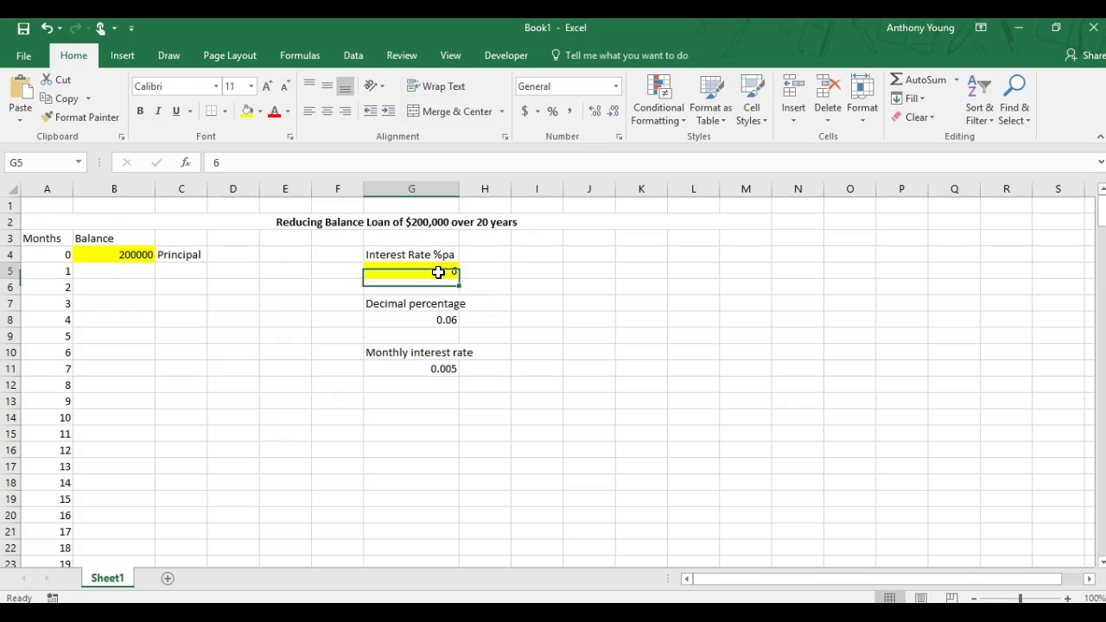
key("BackSpace")
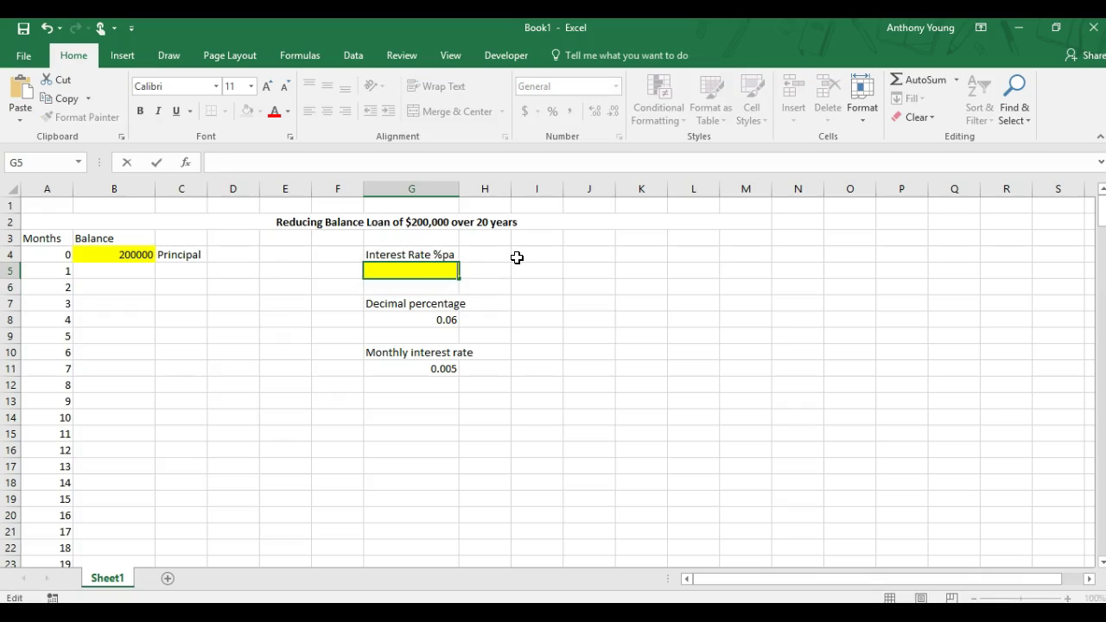
type("5")
key("Return")
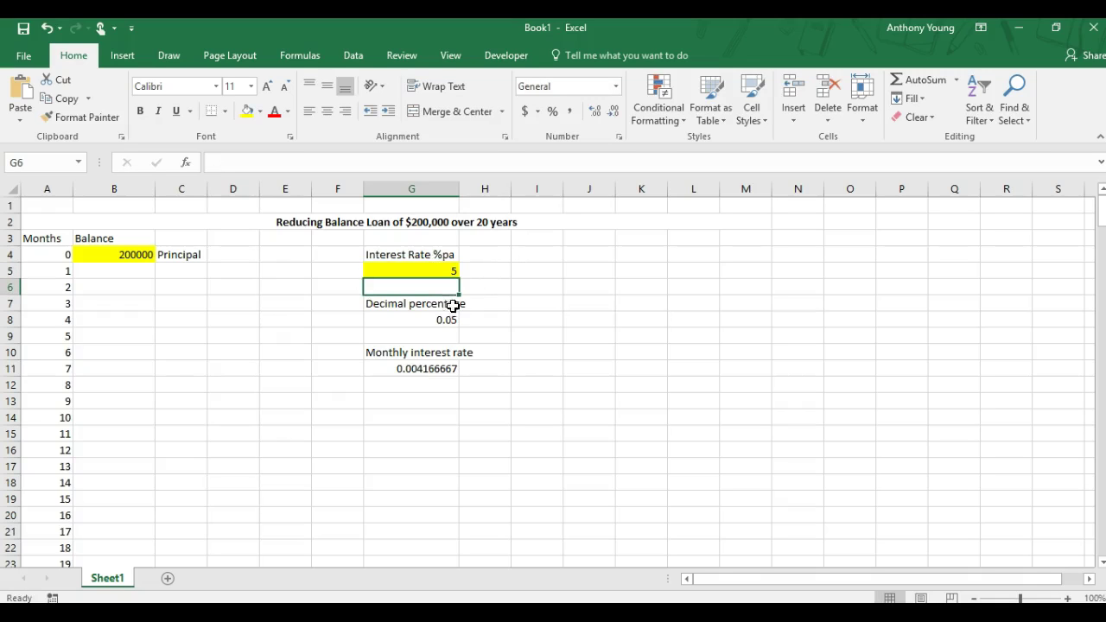
double_click(446, 270)
key("BackSpace")
type("7")
key("Return")
Step: Enter the heading "Repayment / month" in G13
left_click(432, 401)
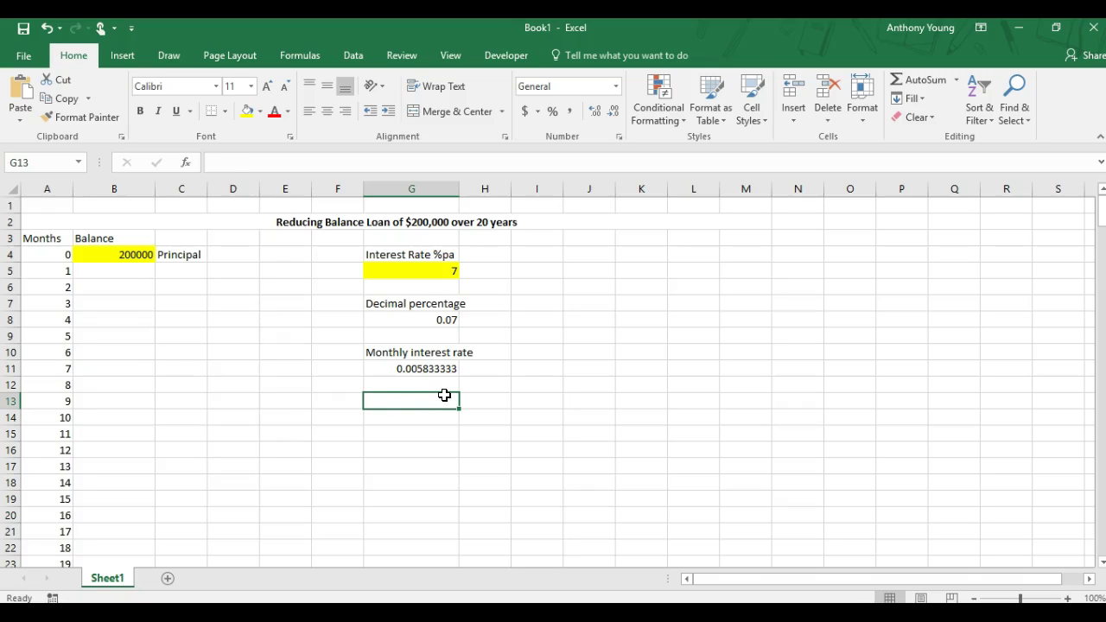
type("Repayment")
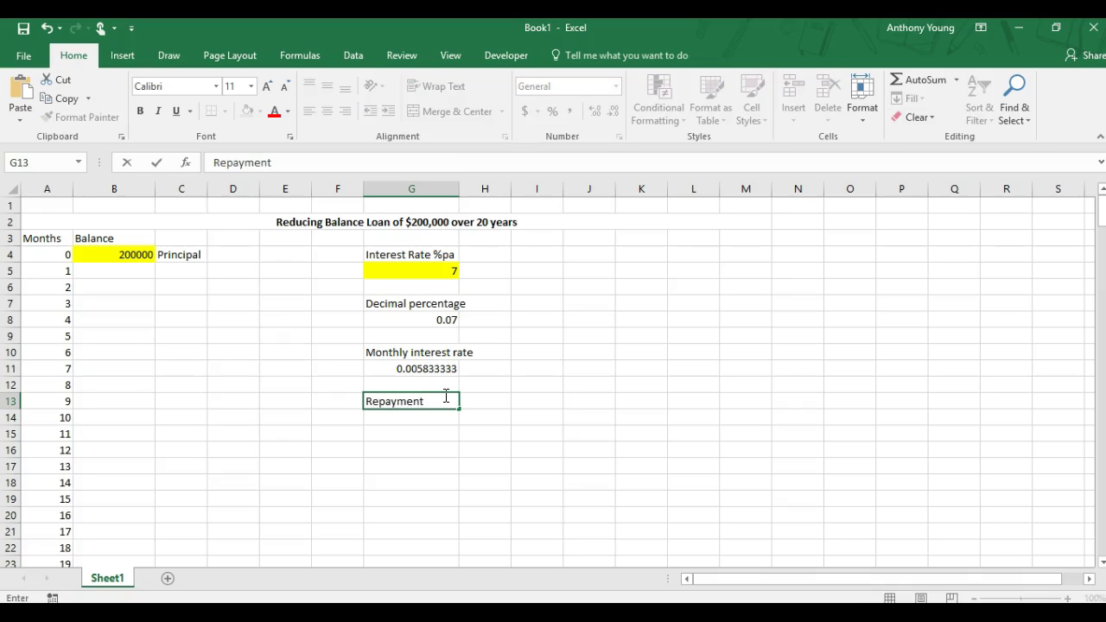
type(" / month")
key("Return")
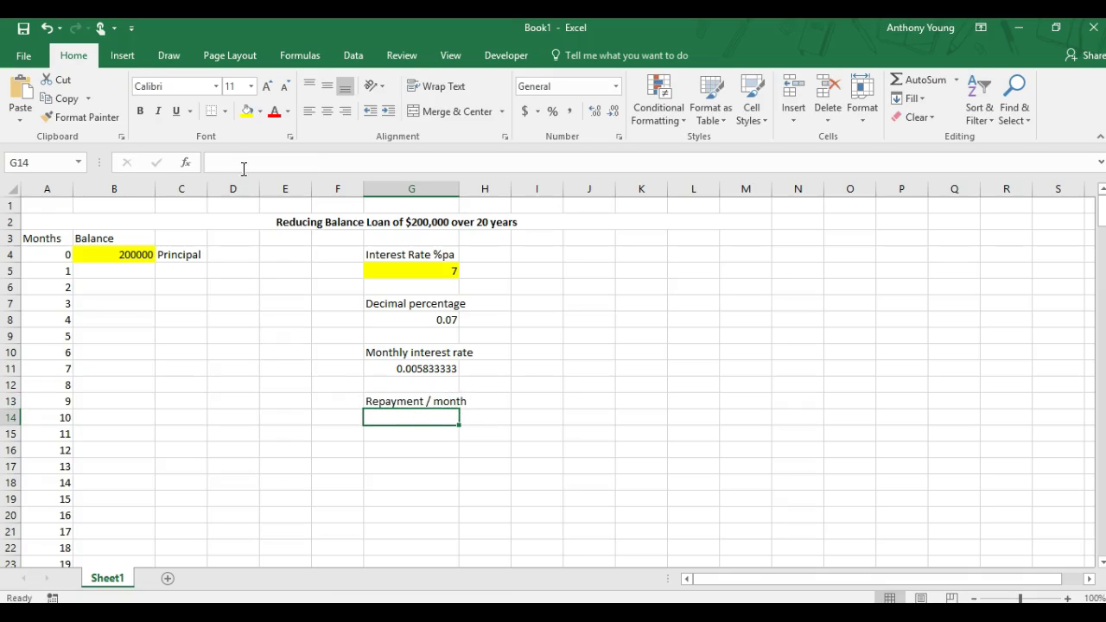
Step: Fill G14 with yellow and enter 3000 as the monthly repayment
left_click(248, 109)
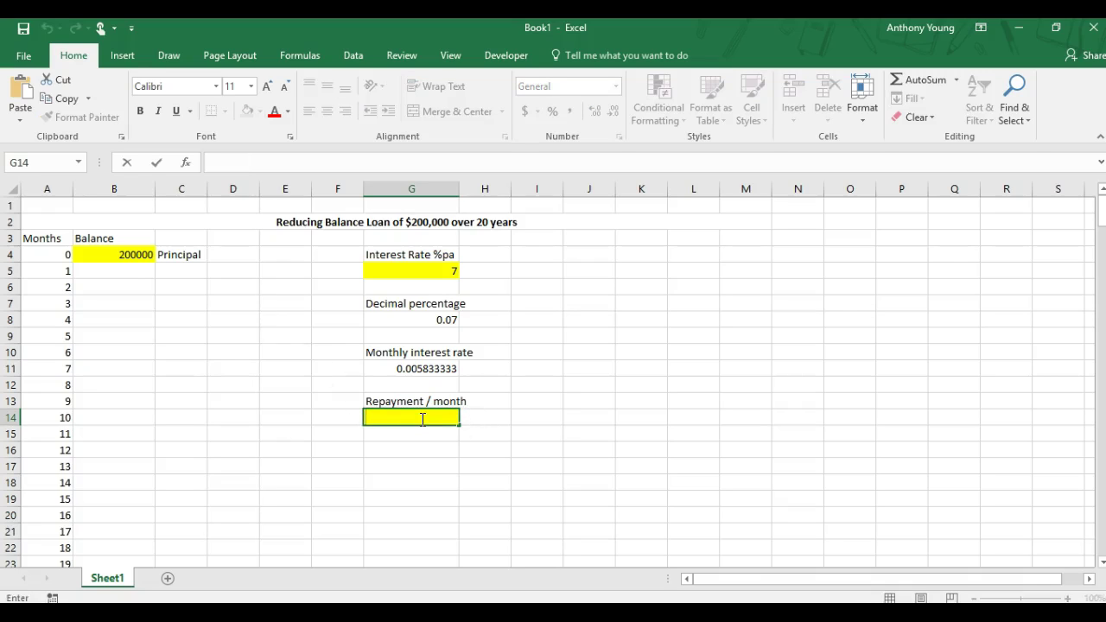
type("4")
key("BackSpace")
type("3000")
key("Return")
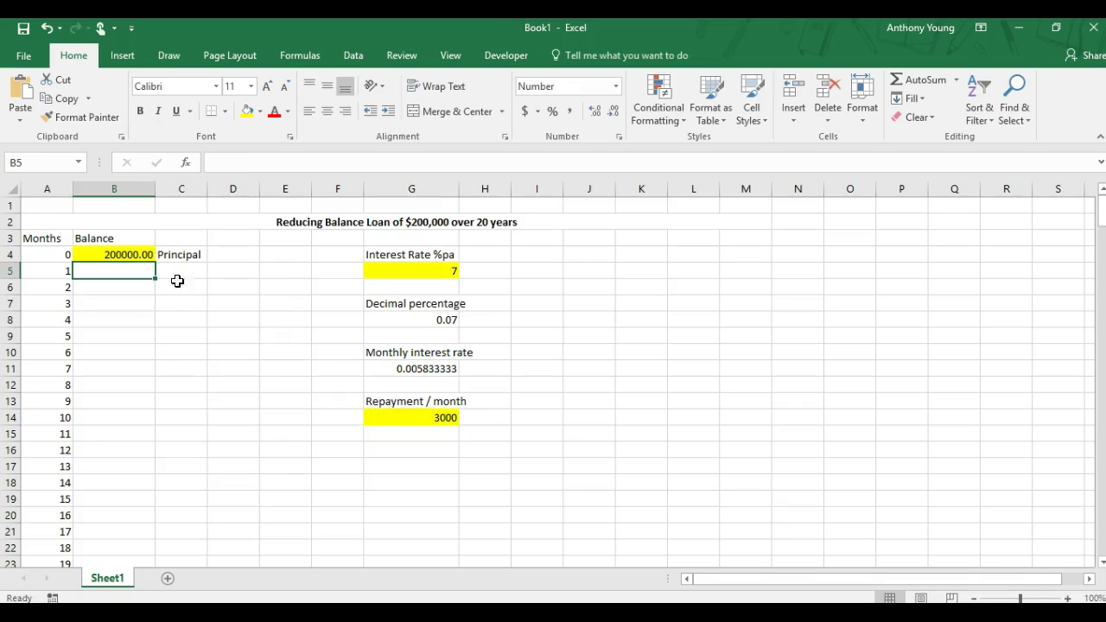
Step: Enter the month 1 balance formula =B4*(1+$G$11)-$G$14 in B5, with absolute references to the monthly rate and repayment
left_click(164, 275)
left_click(125, 270)
type("=")
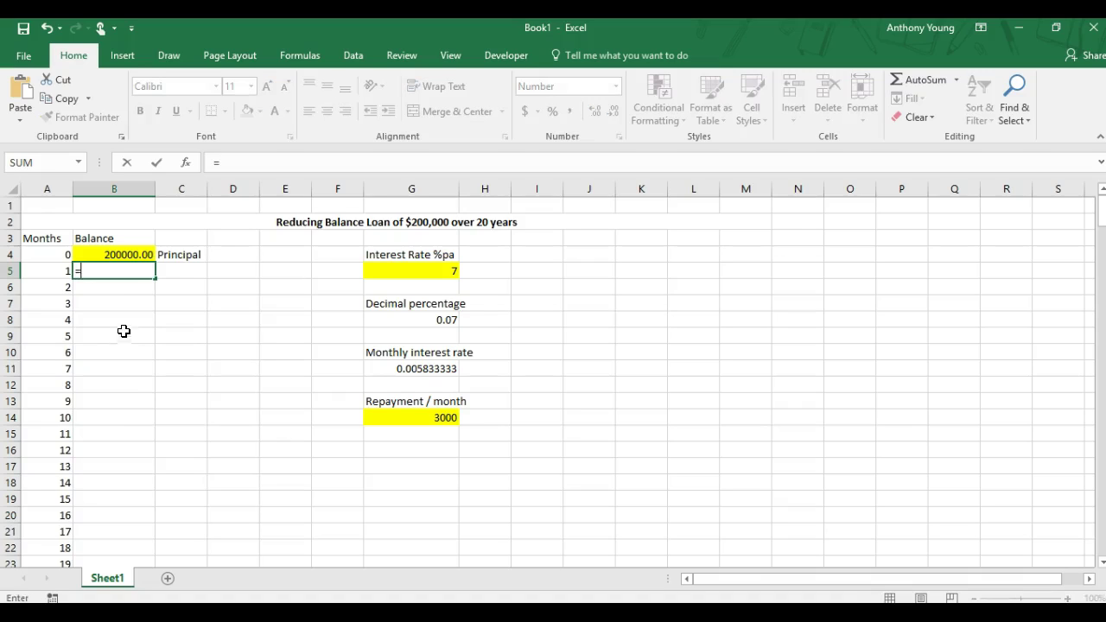
left_click(144, 254)
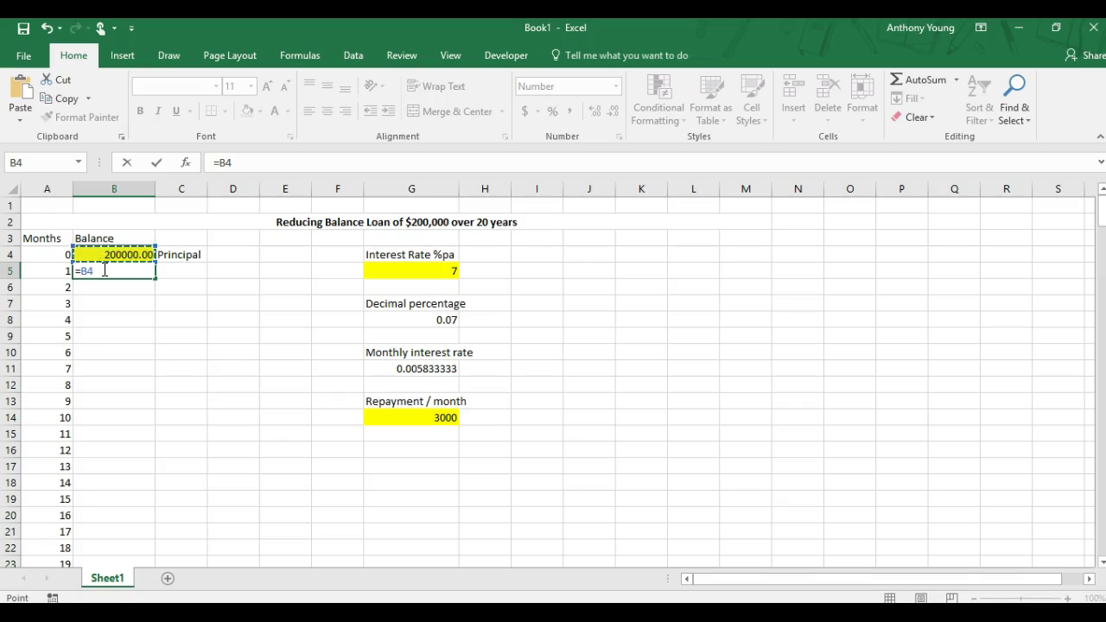
type("*")
left_click(415, 368)
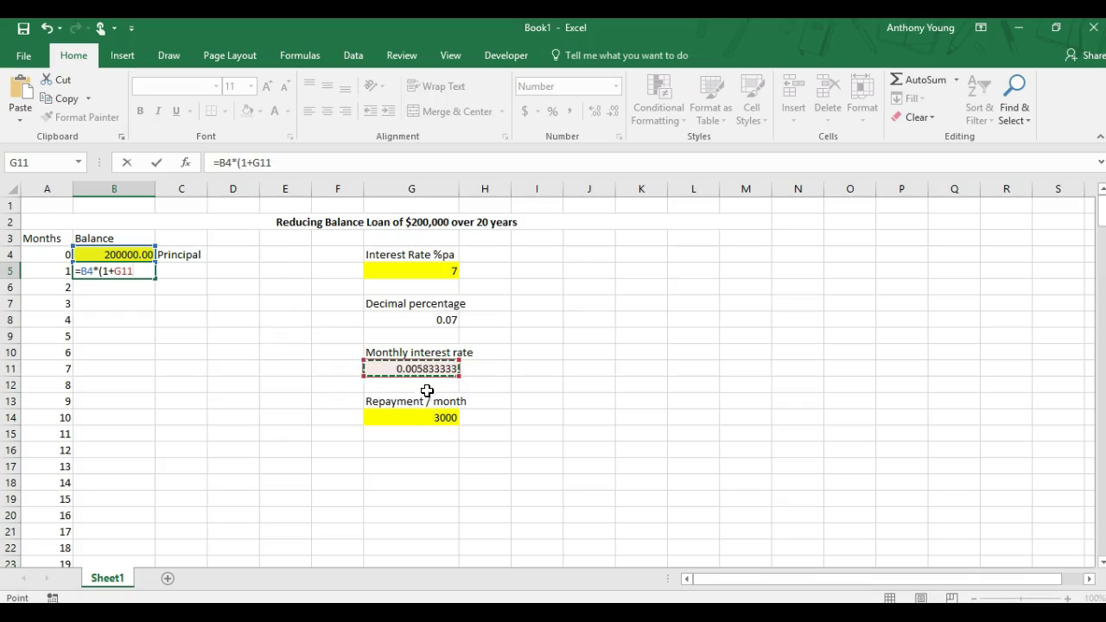
left_click(116, 270)
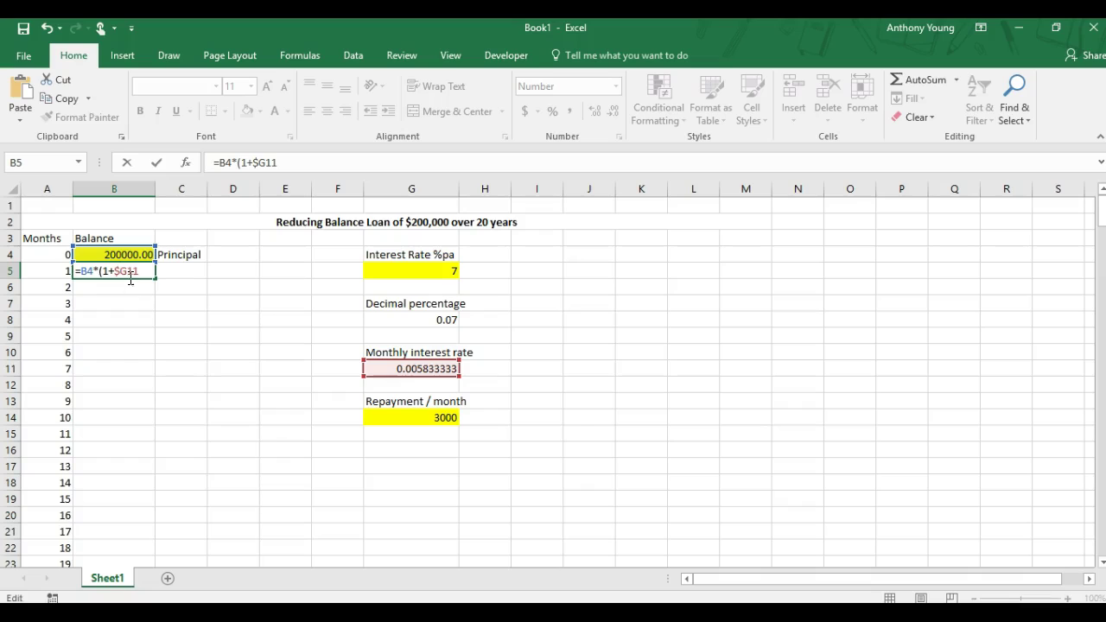
type("$11)-")
left_click(449, 419)
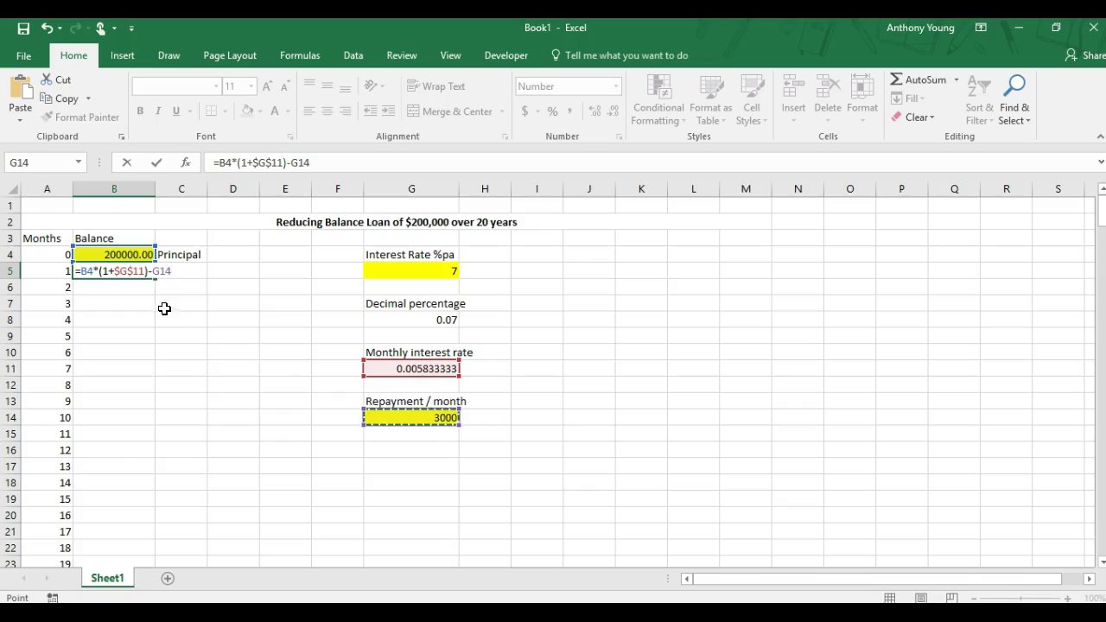
left_click(155, 270)
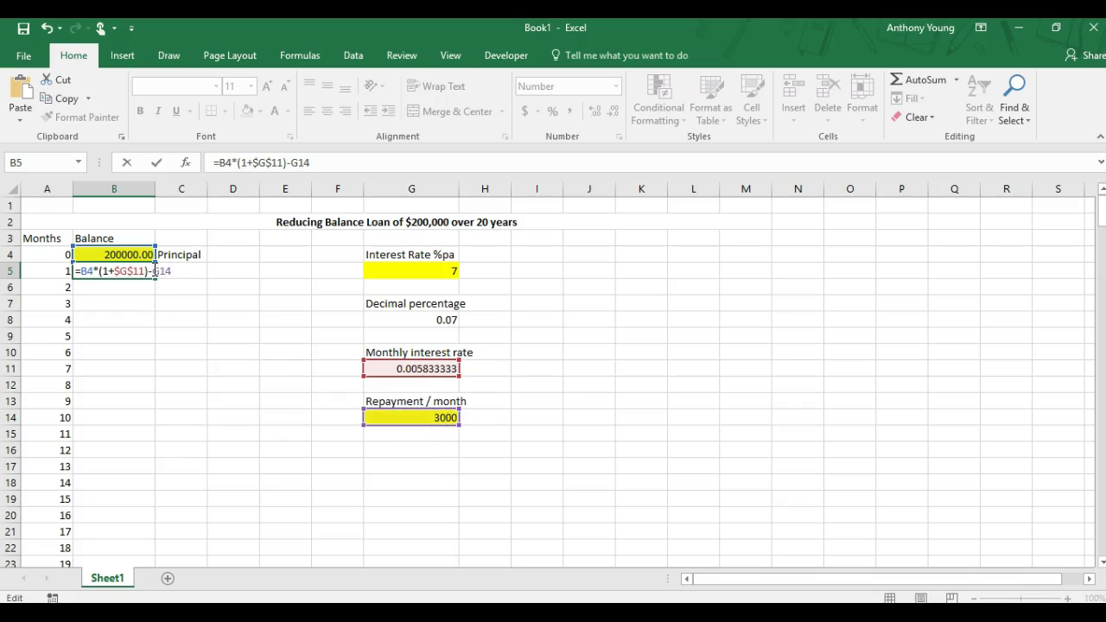
type("$")
left_click(167, 271)
type("$G$")
key("Return")
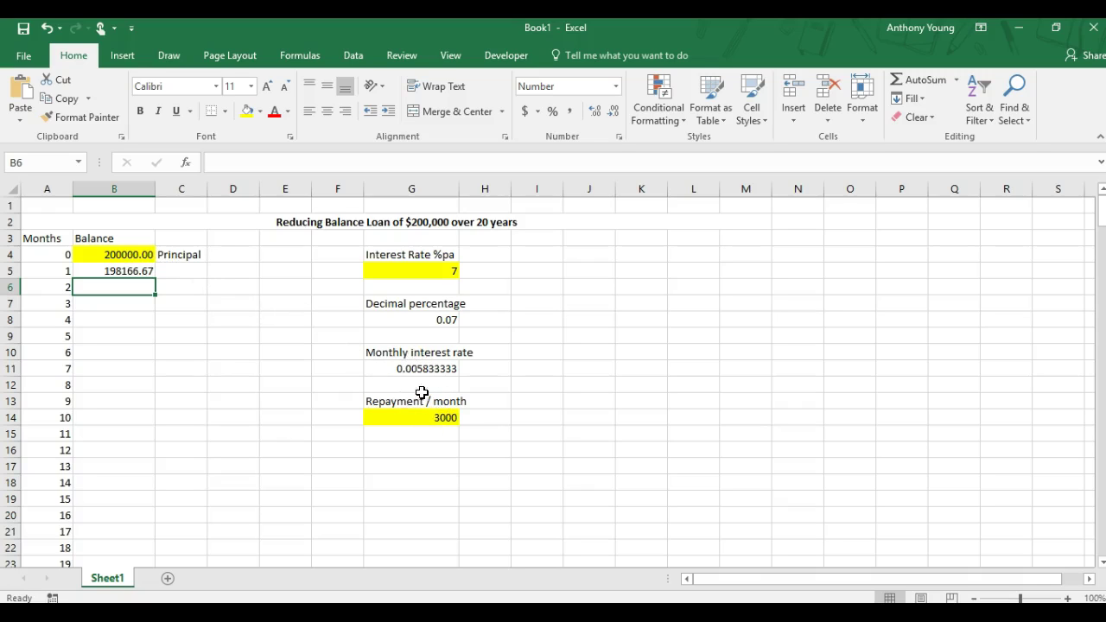
Step: Fill the balance formula from B5 down to B244, the row for month 240
left_click(142, 271)
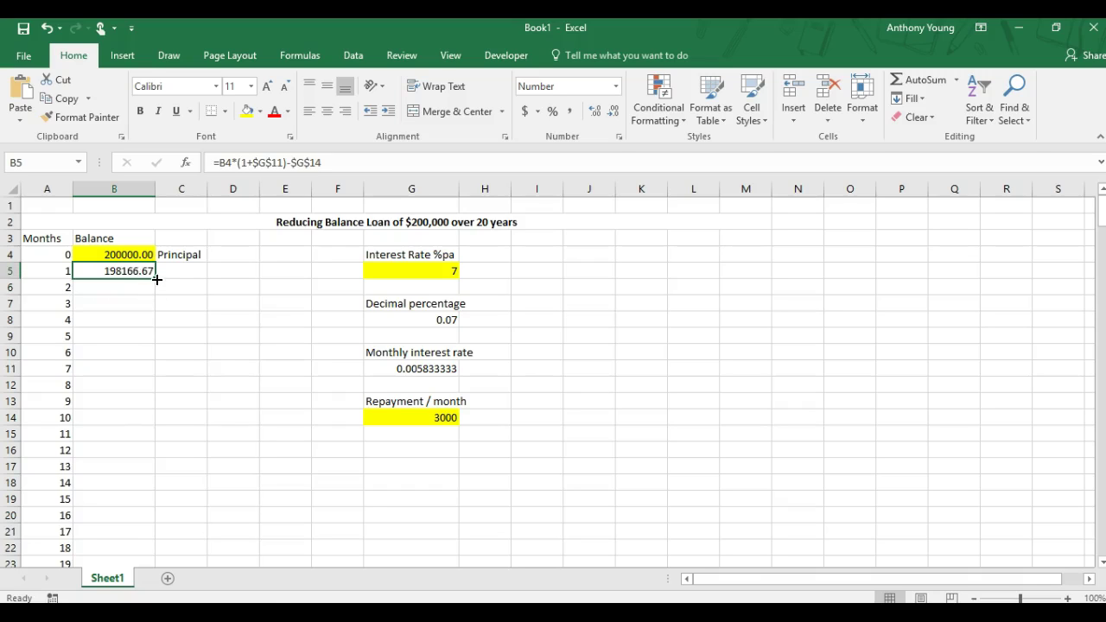
left_click_drag(157, 279, 155, 282)
left_click_drag(154, 303, 148, 539)
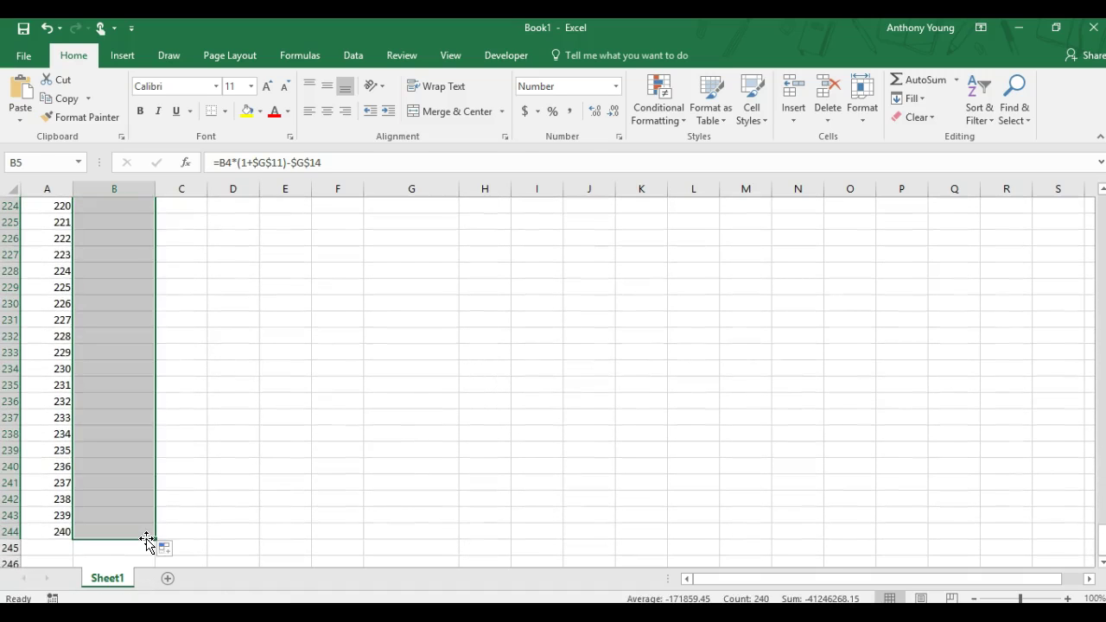
Step: Review the Balance column from the first month onward to find the month in which the loan is paid off
left_click(193, 428)
scroll(228, 372, "up", 13)
scroll(228, 372, "up", 20)
scroll(227, 380, "up", 17)
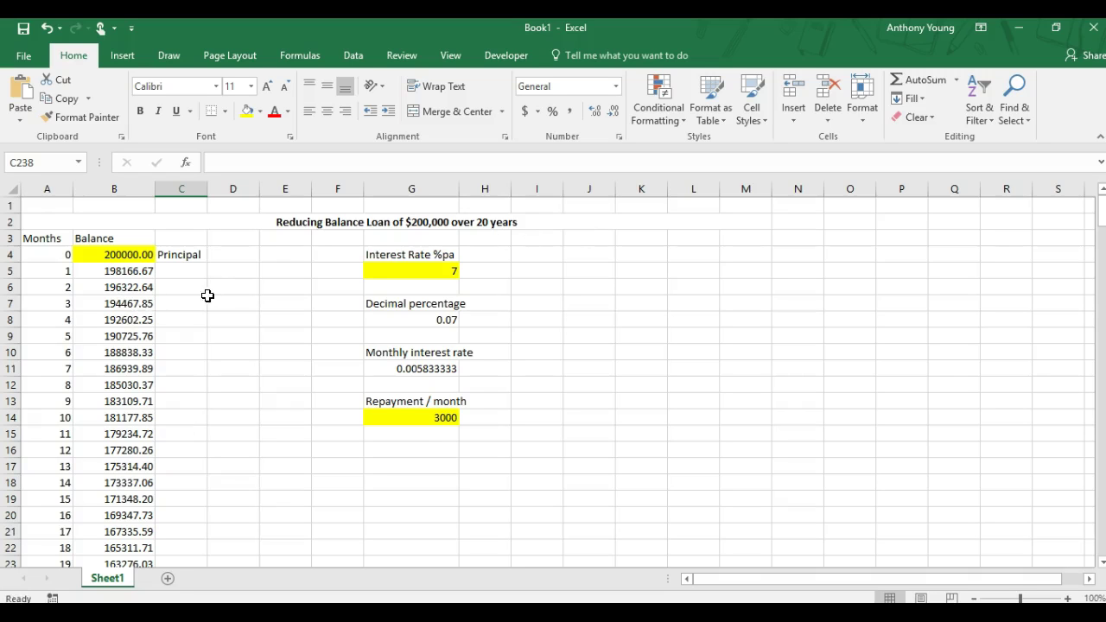
scroll(215, 311, "down", 3)
scroll(216, 318, "down", 8)
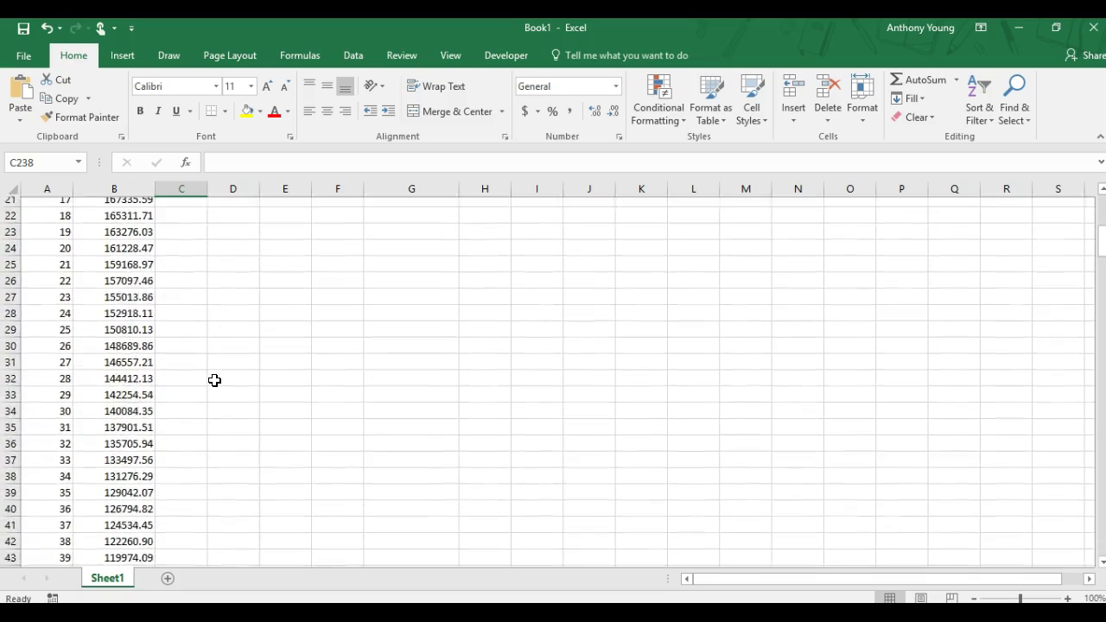
scroll(206, 389, "down", 8)
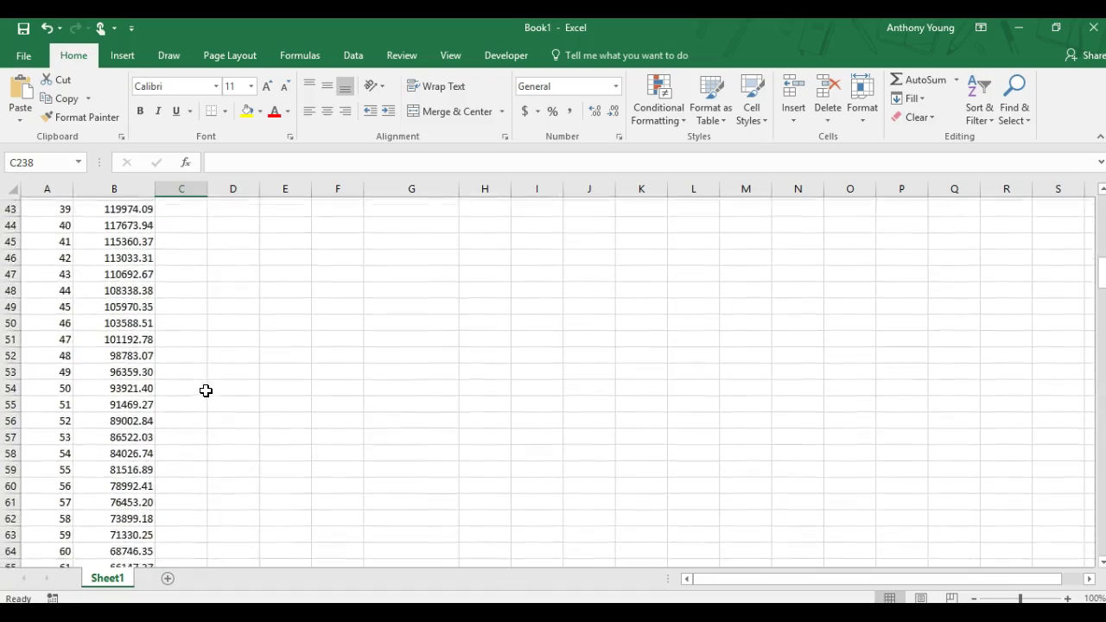
scroll(200, 400, "down", 5)
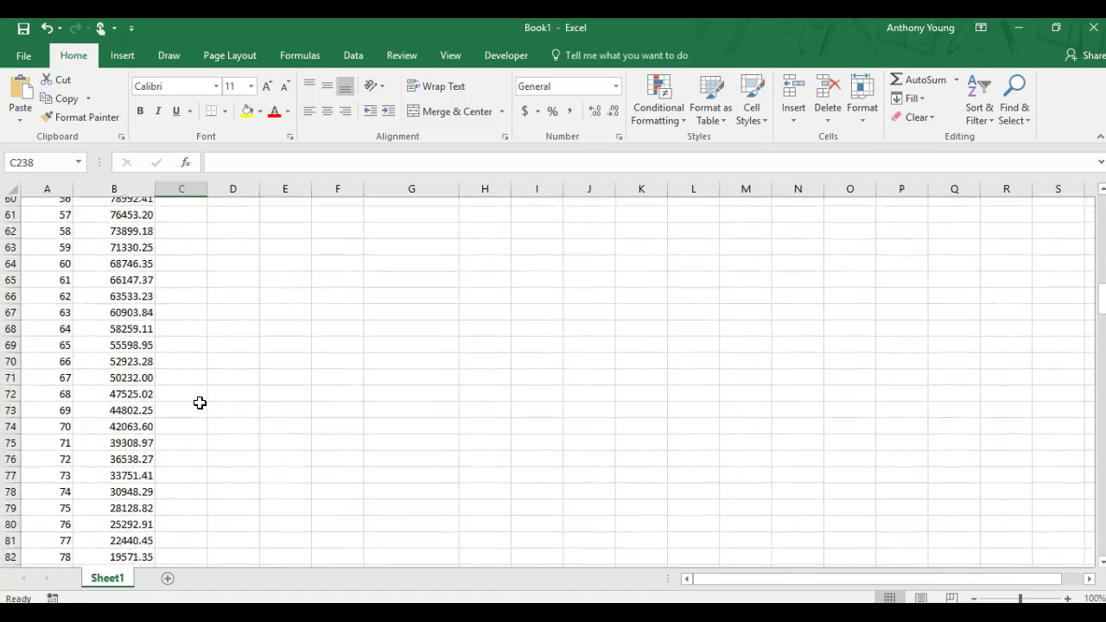
scroll(200, 398, "down", 3)
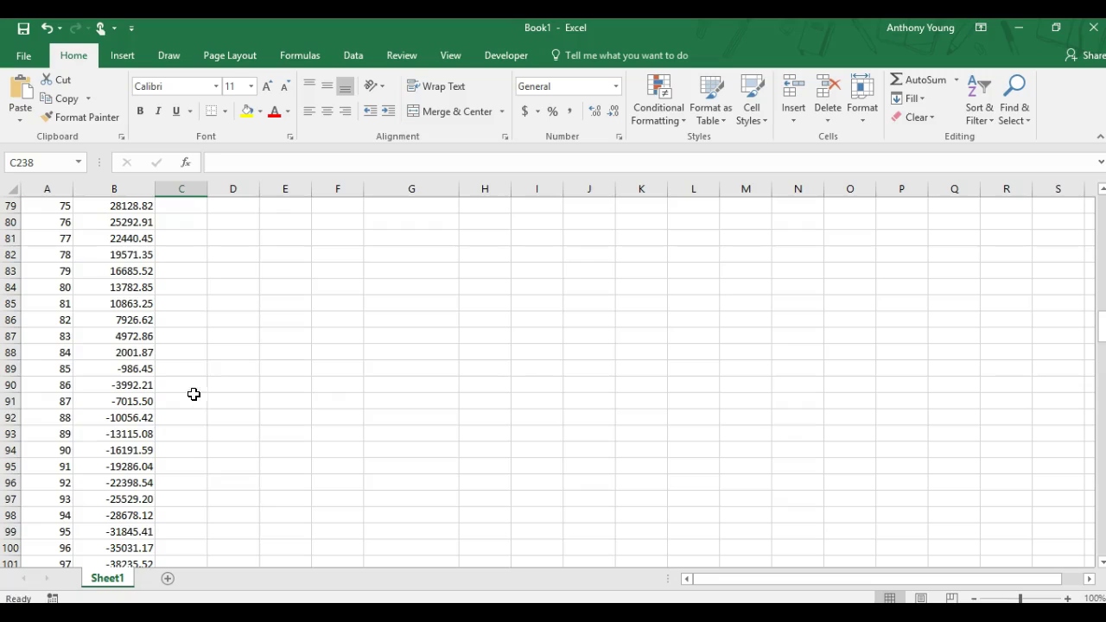
left_click(48, 351)
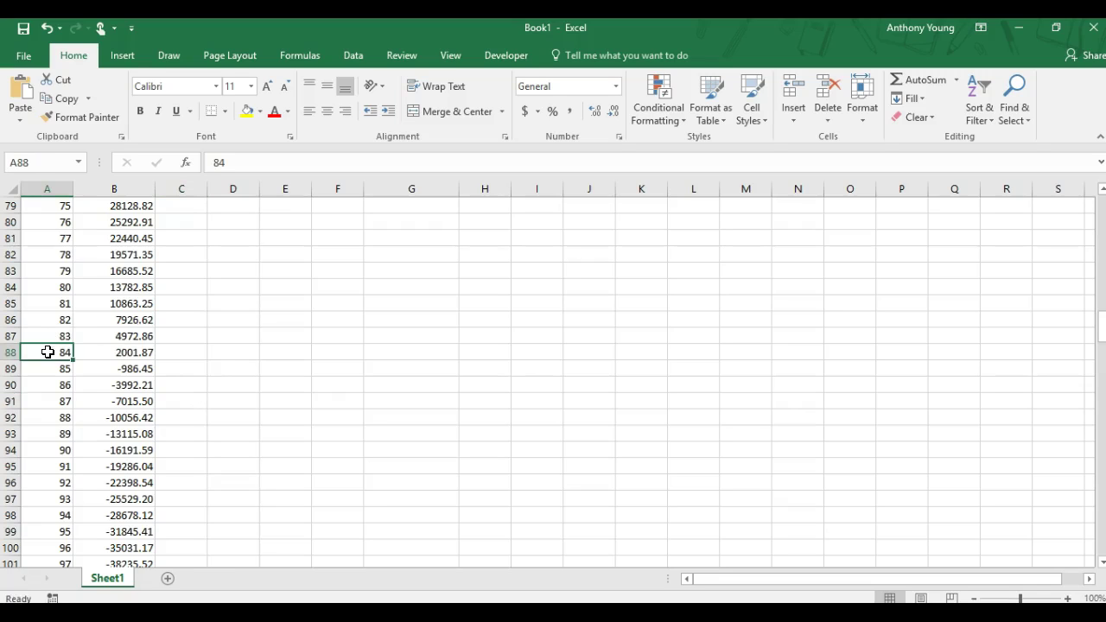
left_click(140, 352)
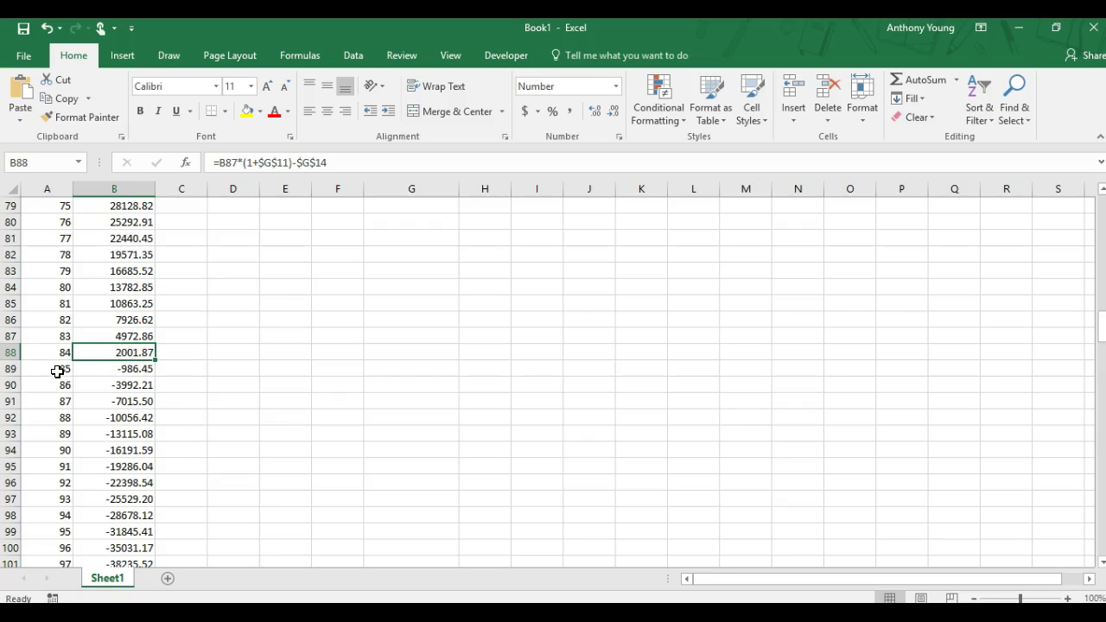
left_click(135, 371)
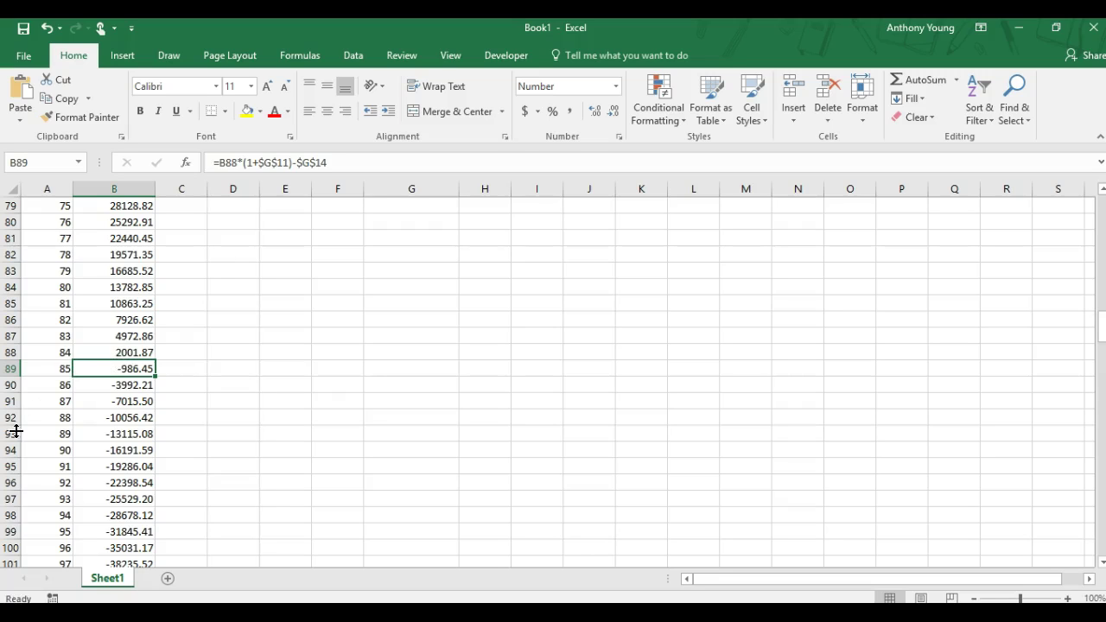
Step: Switch to the Calculator and divide 85 by 12 to convert the payoff month into years, then close it
key("super")
type("cal")
key("Return")
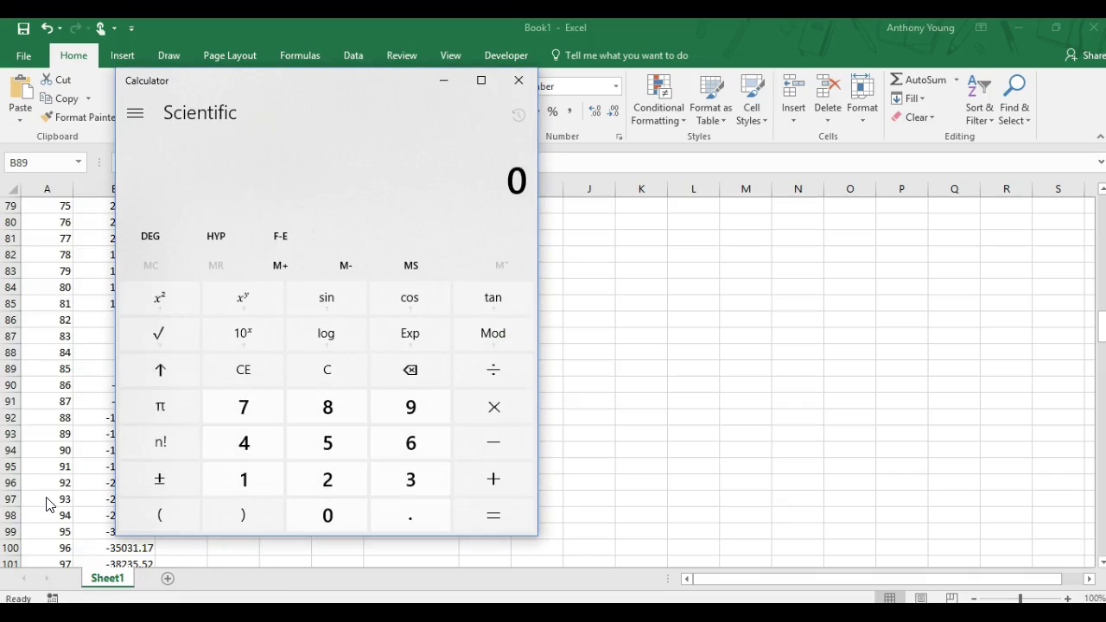
type("85/12")
key("Return")
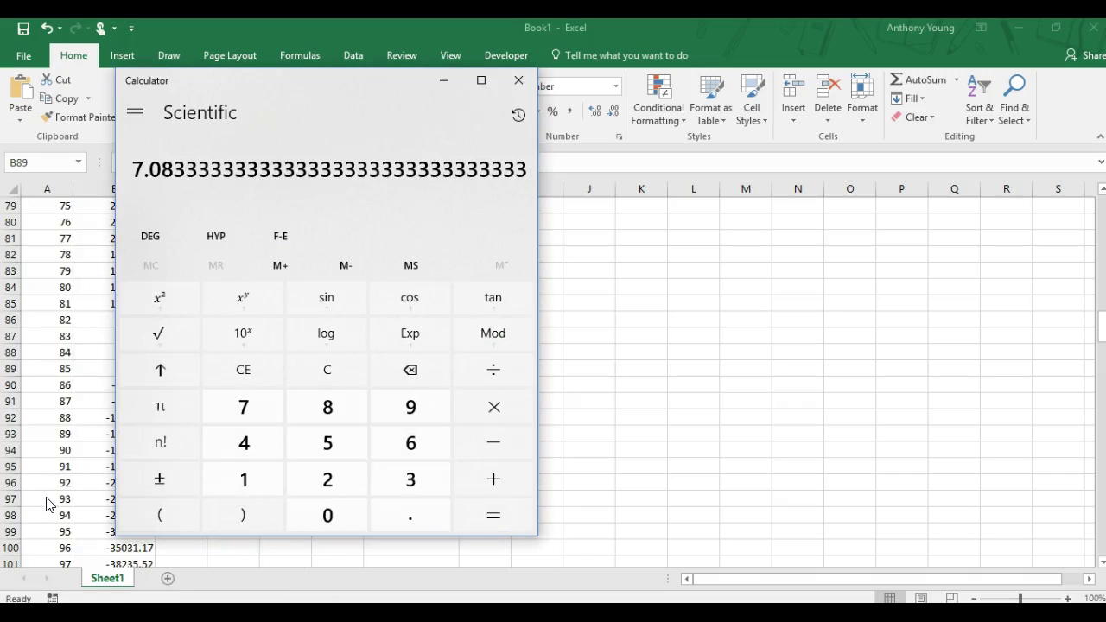
left_click(515, 81)
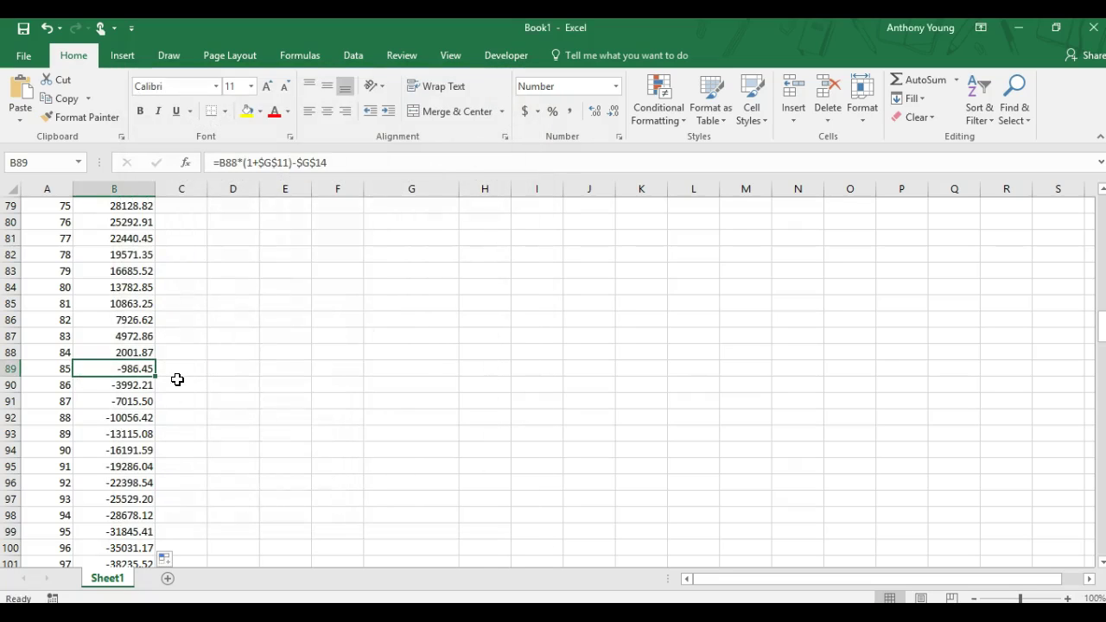
left_click(177, 372)
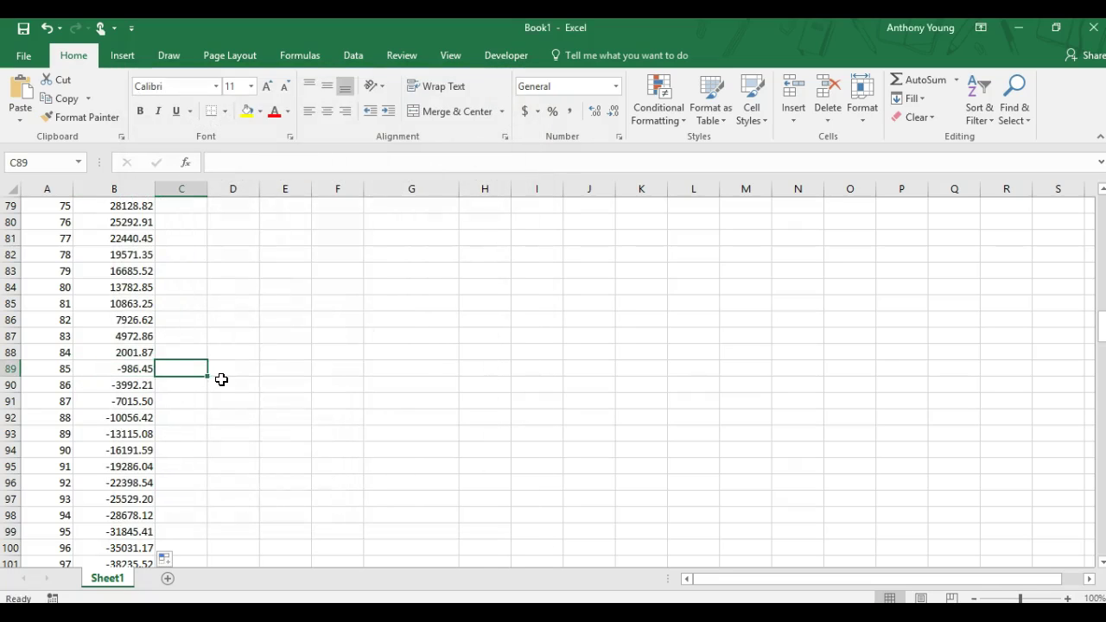
Step: Change the principal in B4 to 400000
scroll(210, 385, "down", 13)
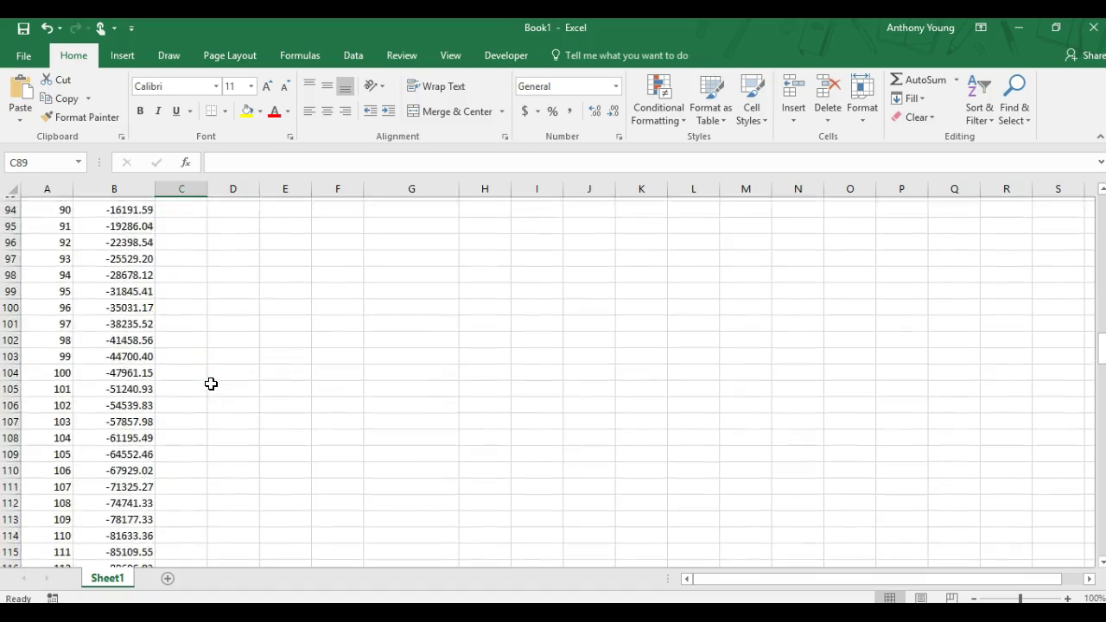
scroll(209, 385, "down", 5)
scroll(210, 388, "up", 20)
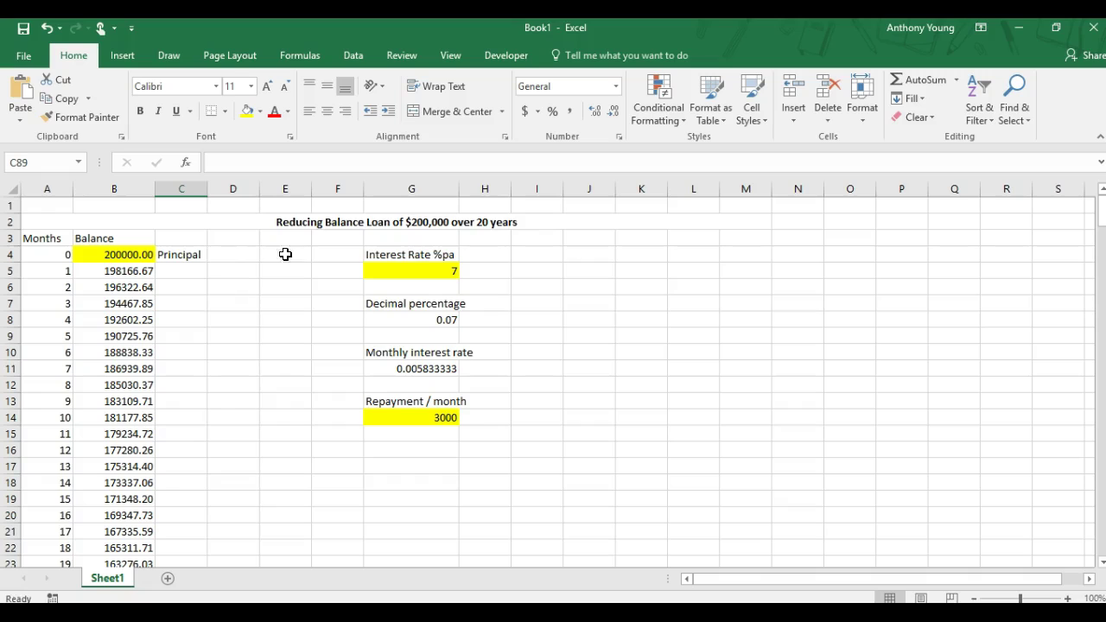
left_click(112, 256)
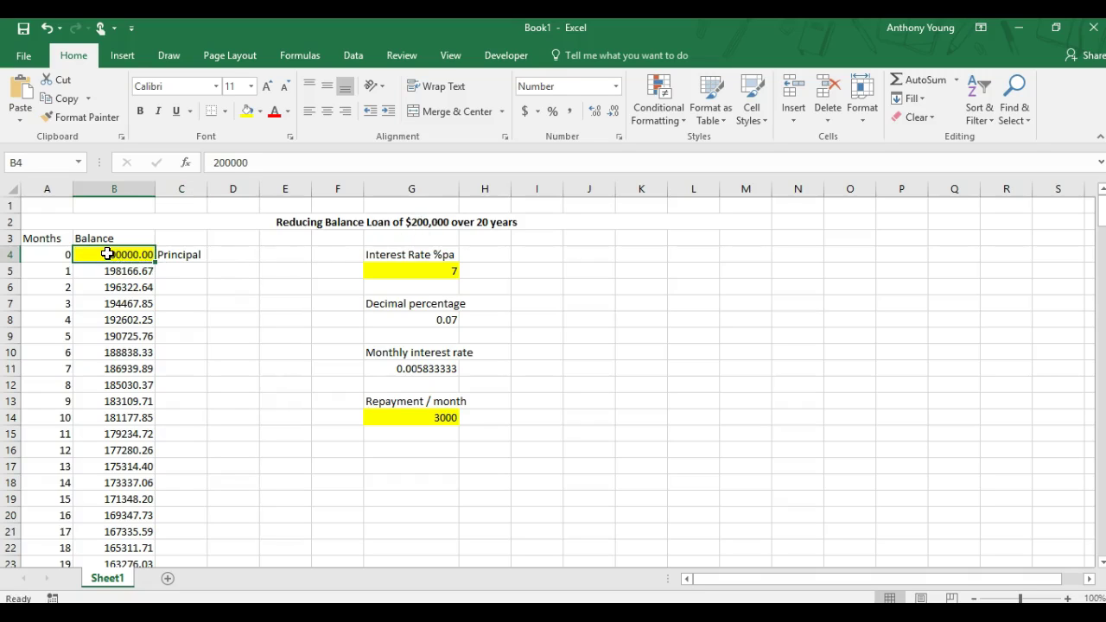
double_click(117, 255)
key("BackSpace")
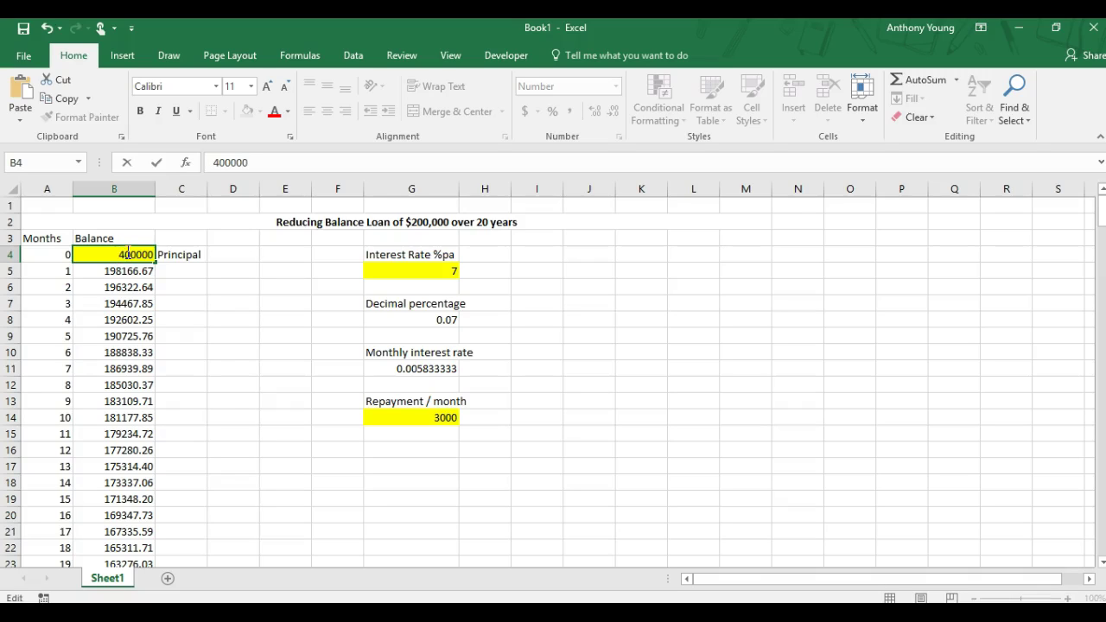
type("4")
key("Return")
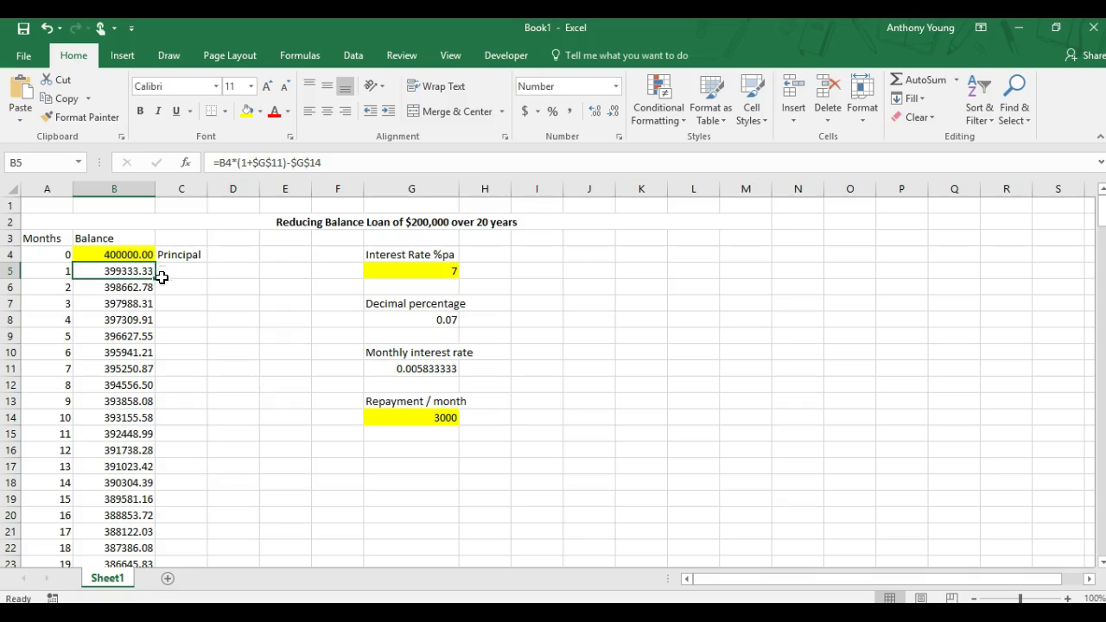
Step: Review the Balance column down to month 240 to check what is still owed on the larger principal
scroll(208, 398, "down", 13)
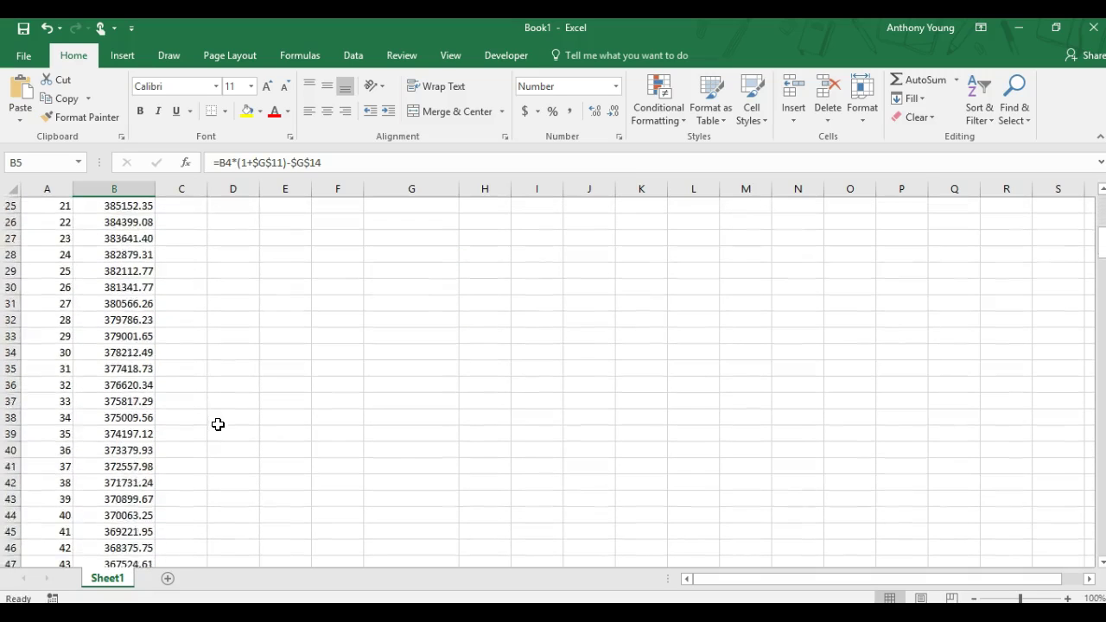
scroll(219, 436, "down", 20)
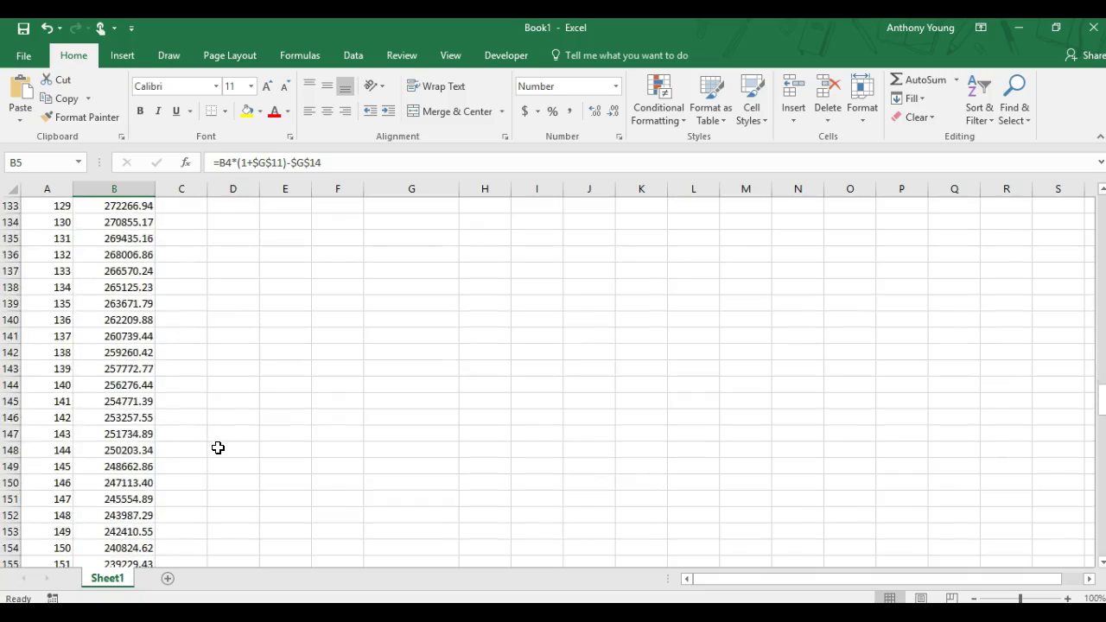
scroll(217, 447, "down", 20)
scroll(215, 454, "up", 2)
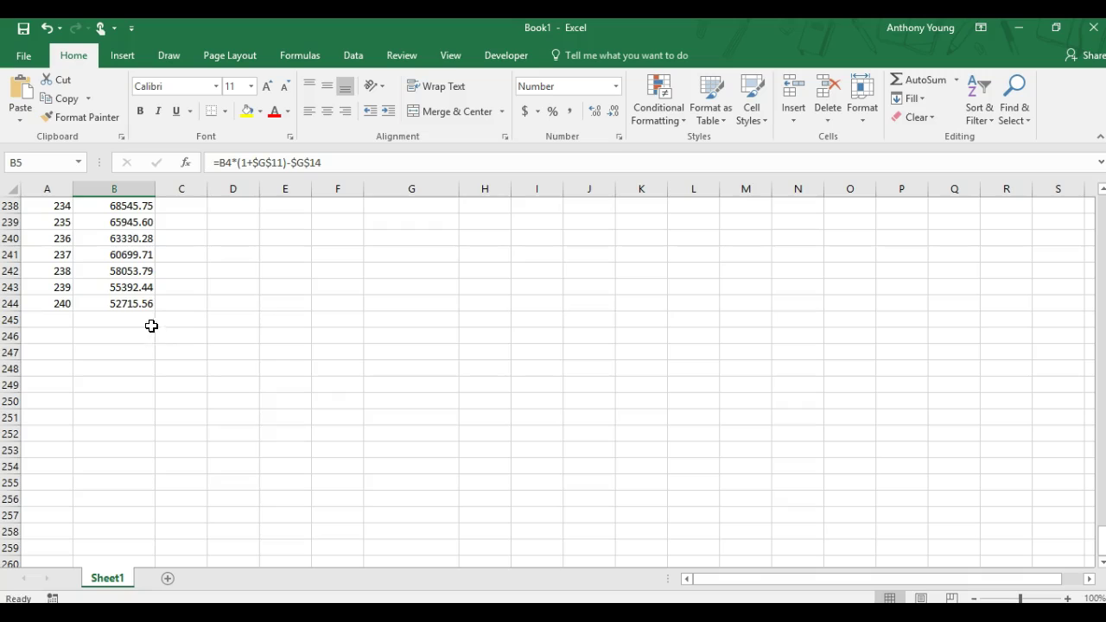
scroll(147, 346, "up", 1)
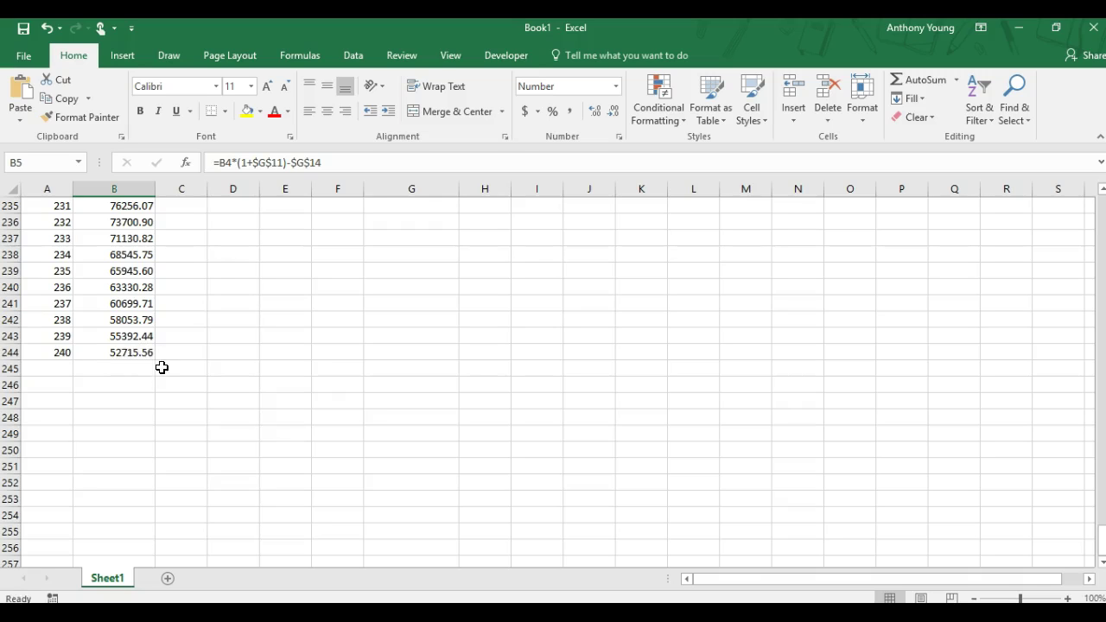
scroll(177, 374, "down", 2)
Step: Set the monthly repayment in G14 to 4000
scroll(323, 369, "up", 20)
scroll(322, 369, "up", 20)
scroll(322, 370, "up", 13)
double_click(431, 417)
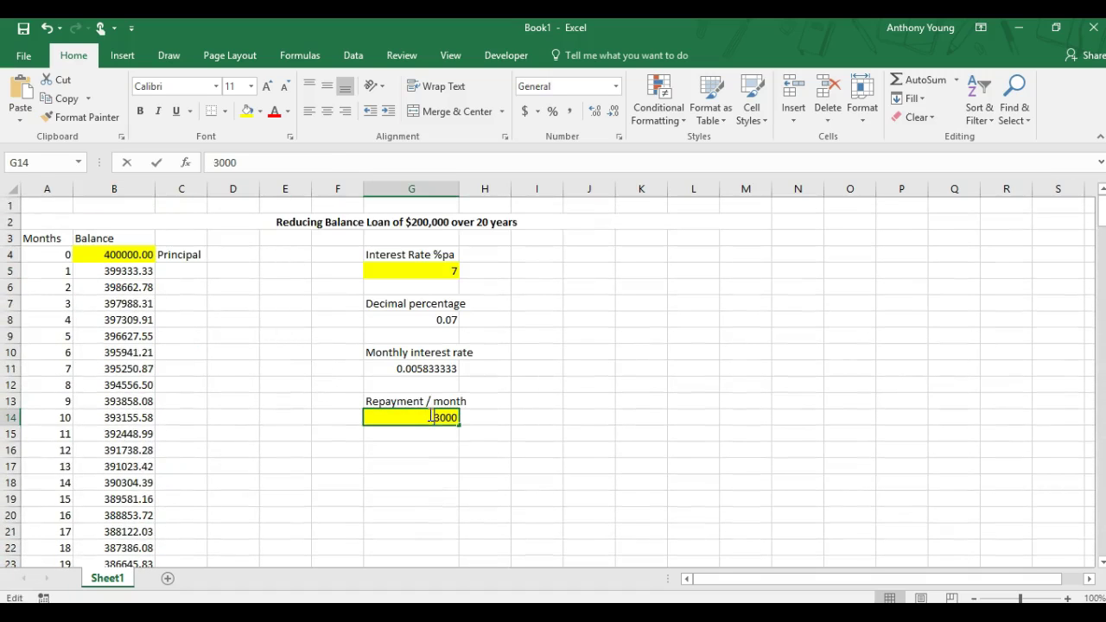
key("Delete")
key("Return")
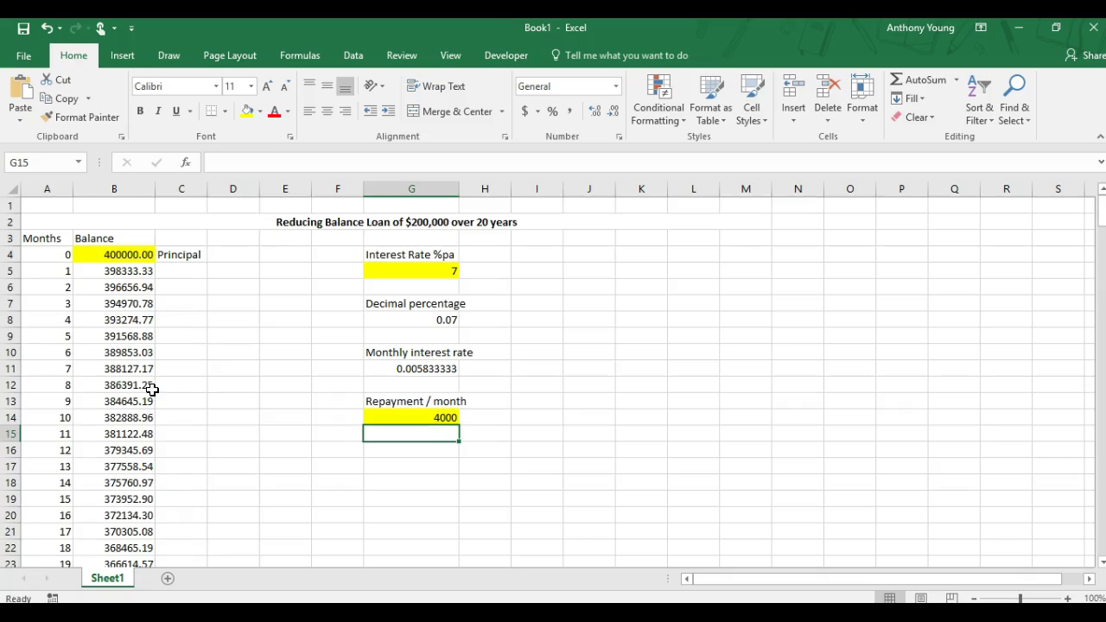
Step: Add the headings Year in D3 and Balance in E3 for a yearly summary
scroll(166, 400, "down", 16)
scroll(173, 401, "down", 11)
scroll(227, 391, "up", 20)
left_click(241, 241)
type("Year")
key("Tab")
type("Bal")
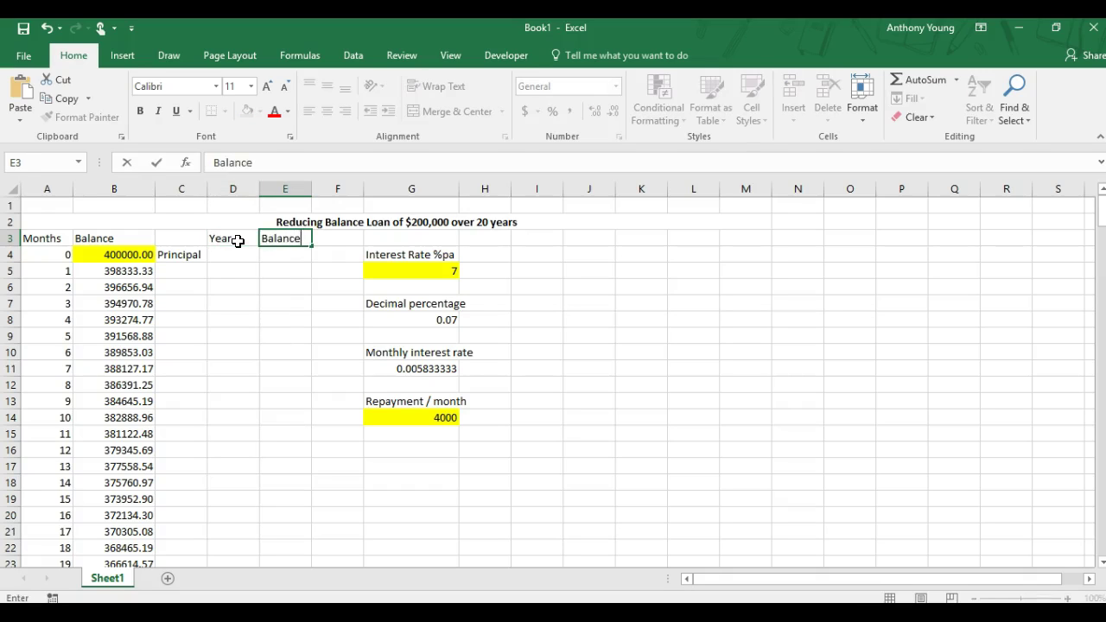
type("ance")
key("Return")
Step: Enter 0, 1 and 2 from D4 under Year and fill the series down to 20 in D24
left_click(290, 255)
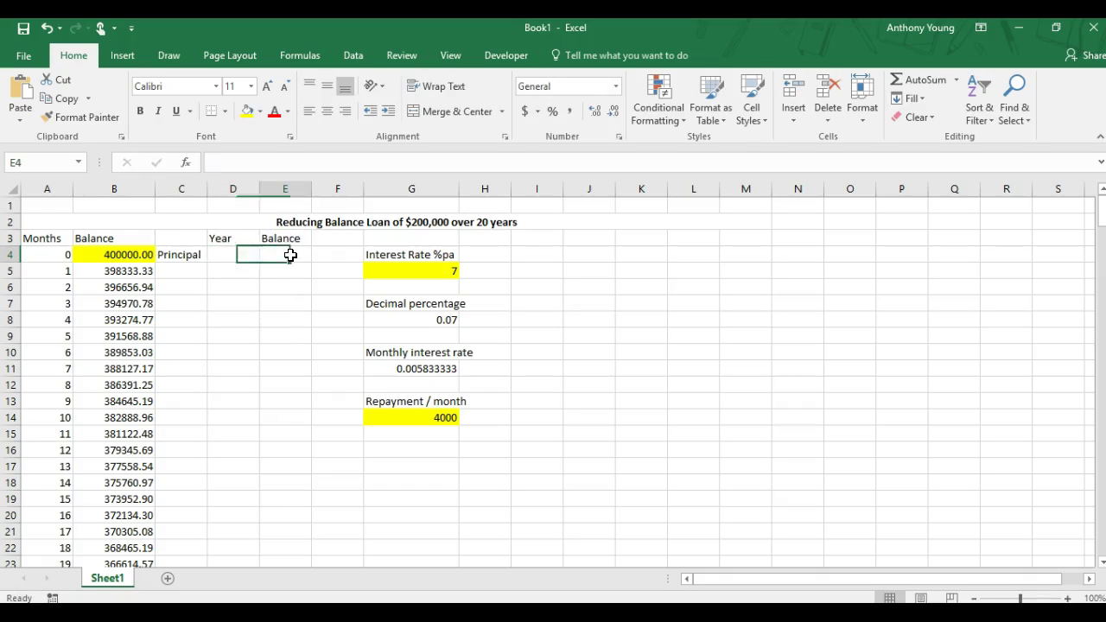
left_click(240, 260)
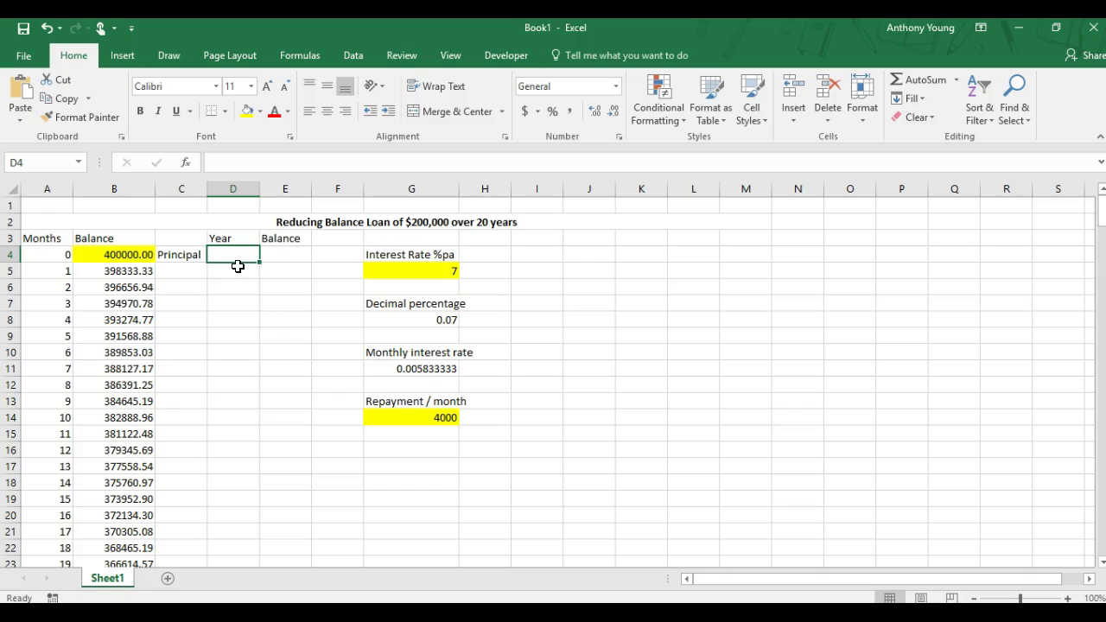
type("0")
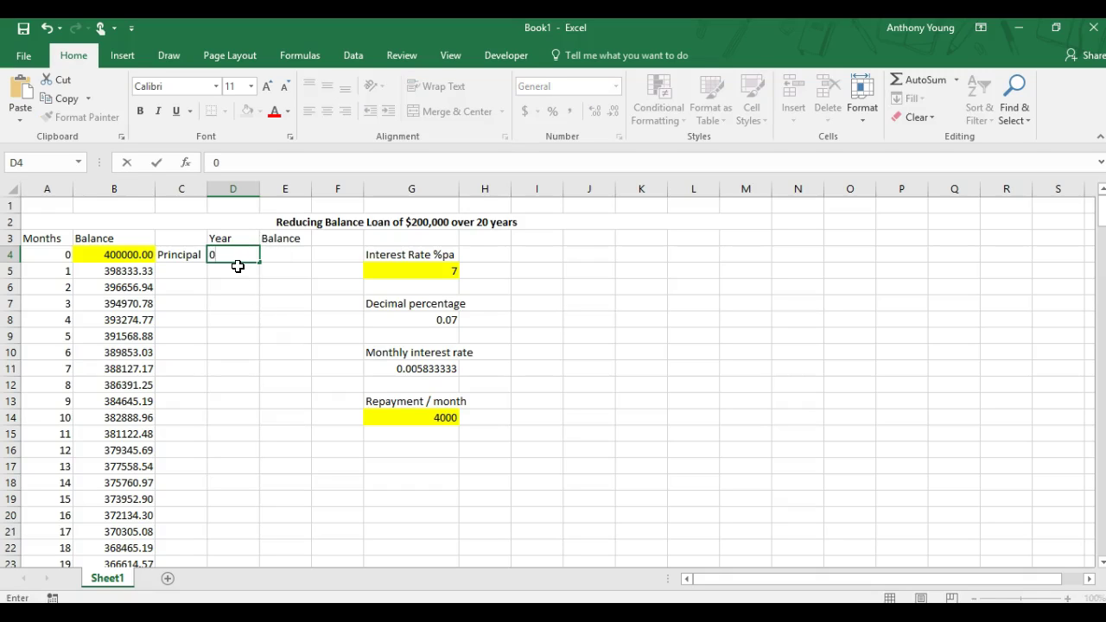
key("Return")
type("1")
key("Return")
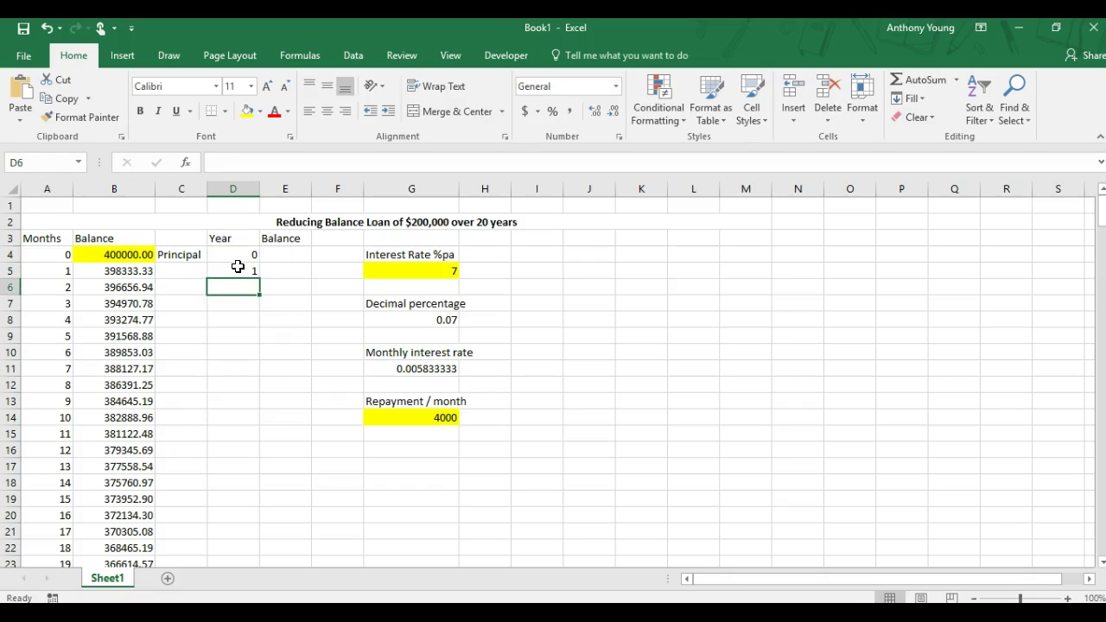
type("2")
key("Return")
left_click_drag(243, 254, 257, 521)
left_click(276, 417)
scroll(292, 388, "up", 2)
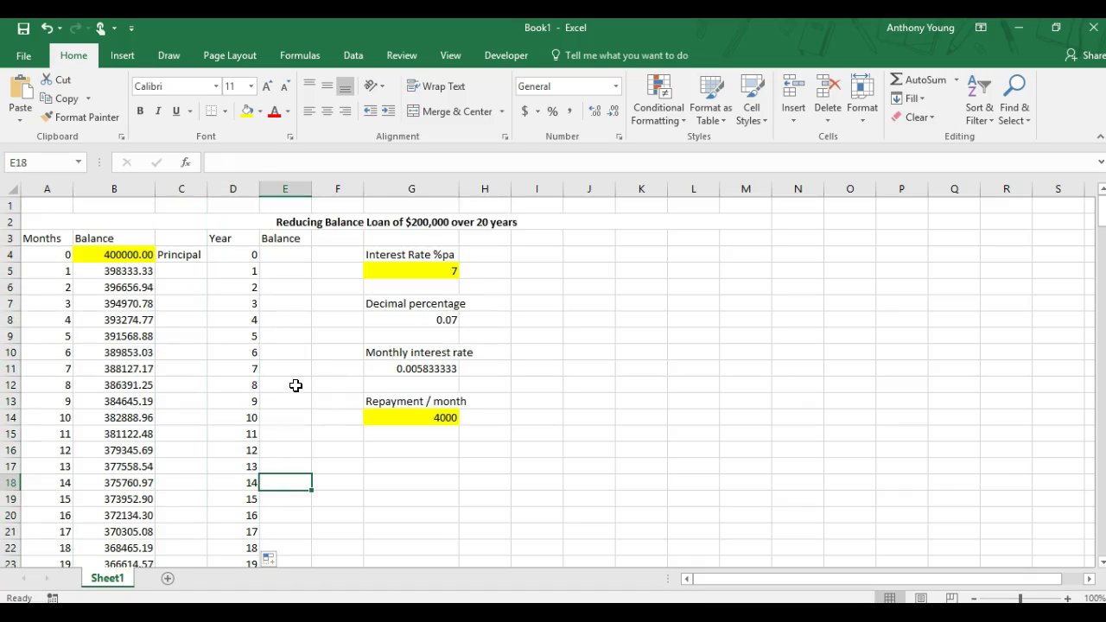
Step: Link the year 0 balance in E4 to the principal with =B4 and widen column E
left_click(285, 254)
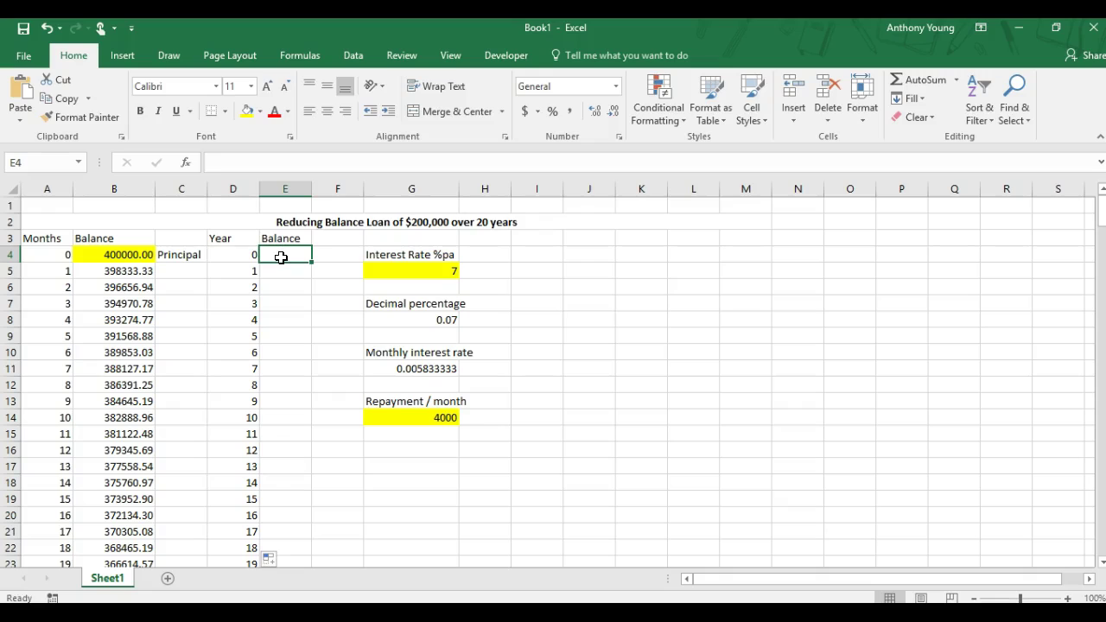
type("=")
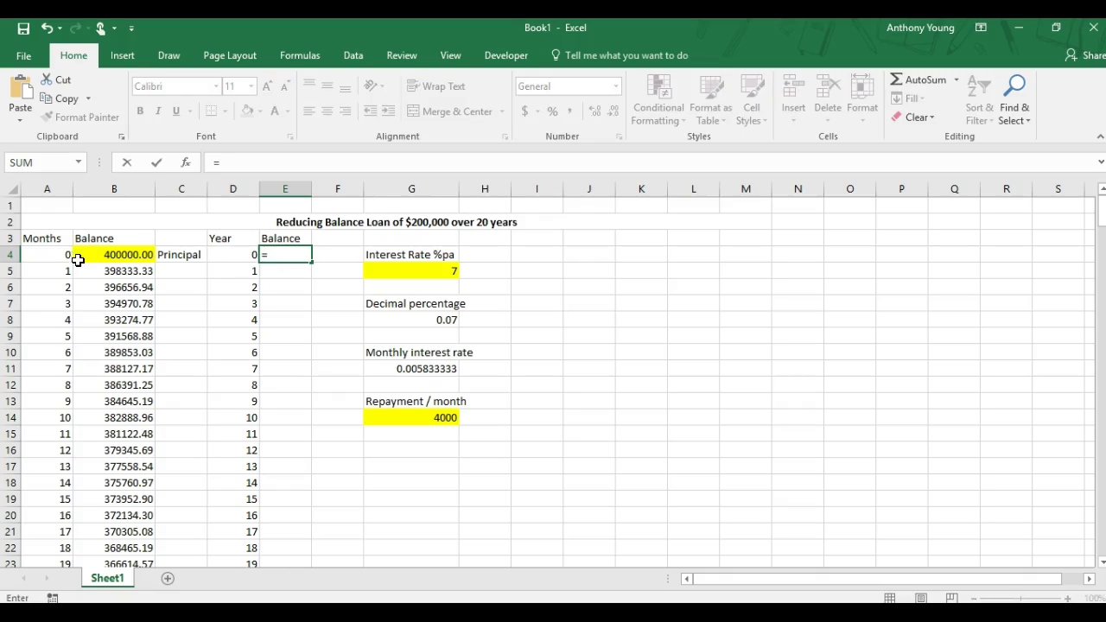
left_click(111, 259)
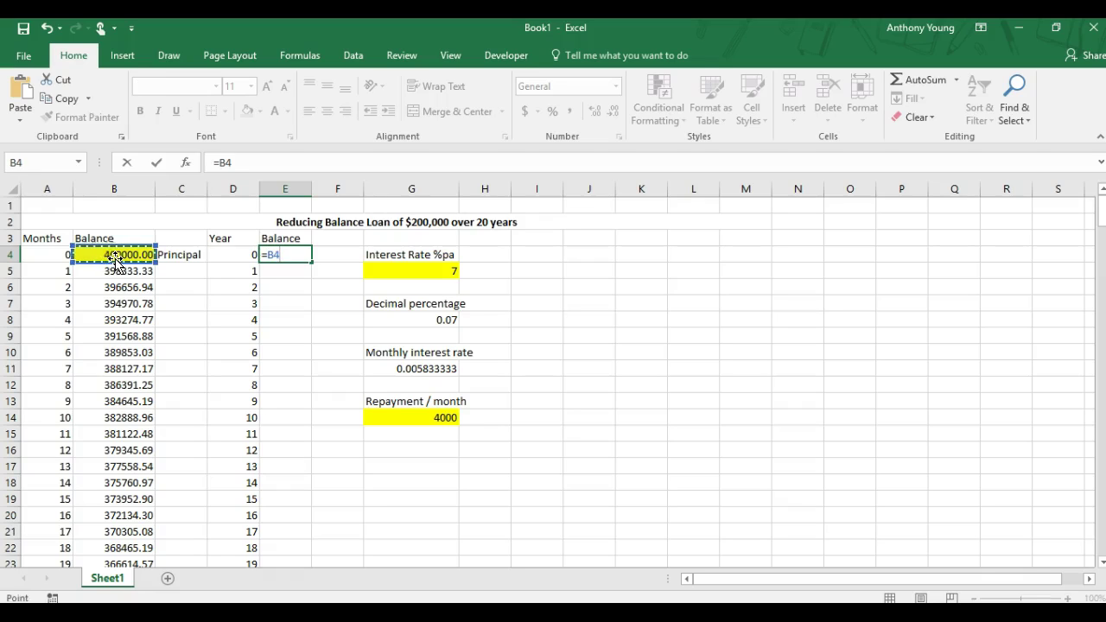
key("Return")
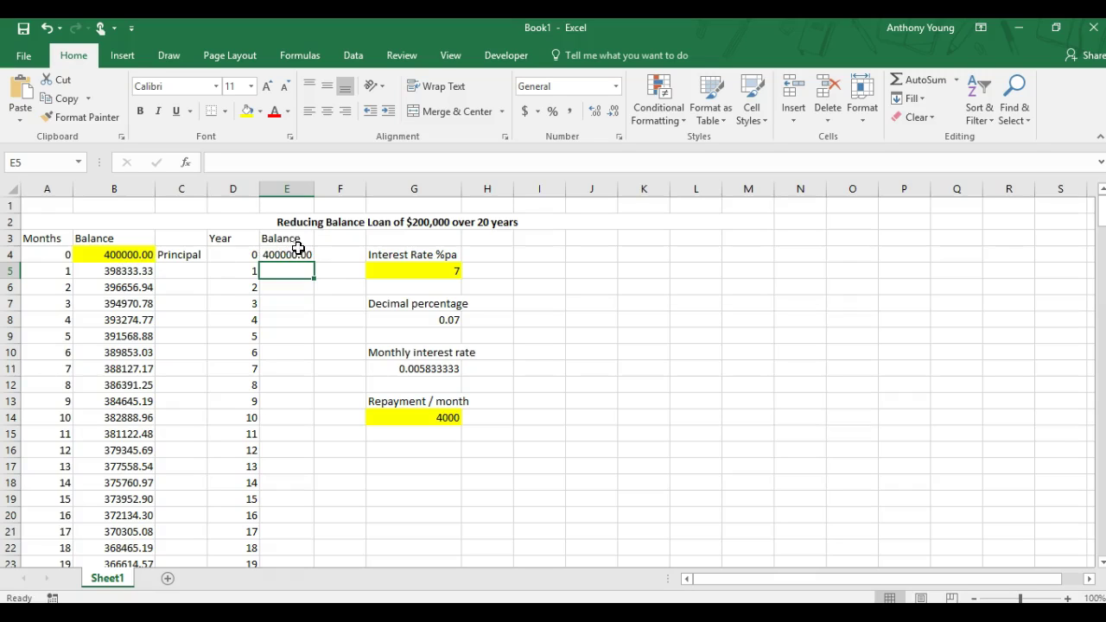
left_click_drag(315, 188, 334, 188)
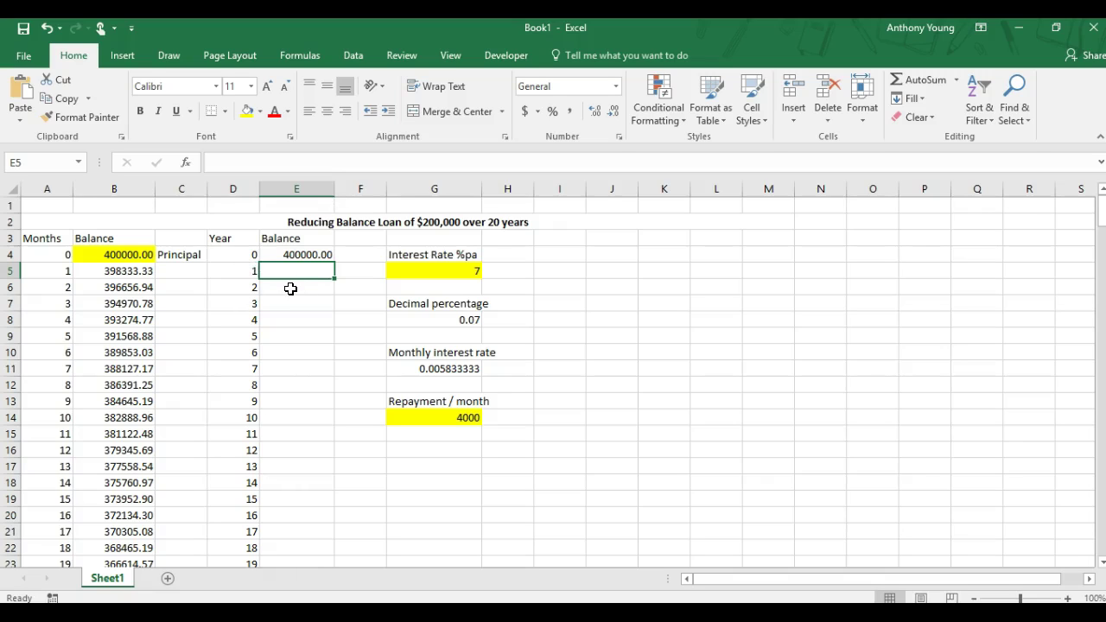
Step: Link the yearly balances to the month 12 and month 24 balances, entering =B16 in E5 and =B28 in E6
type("=")
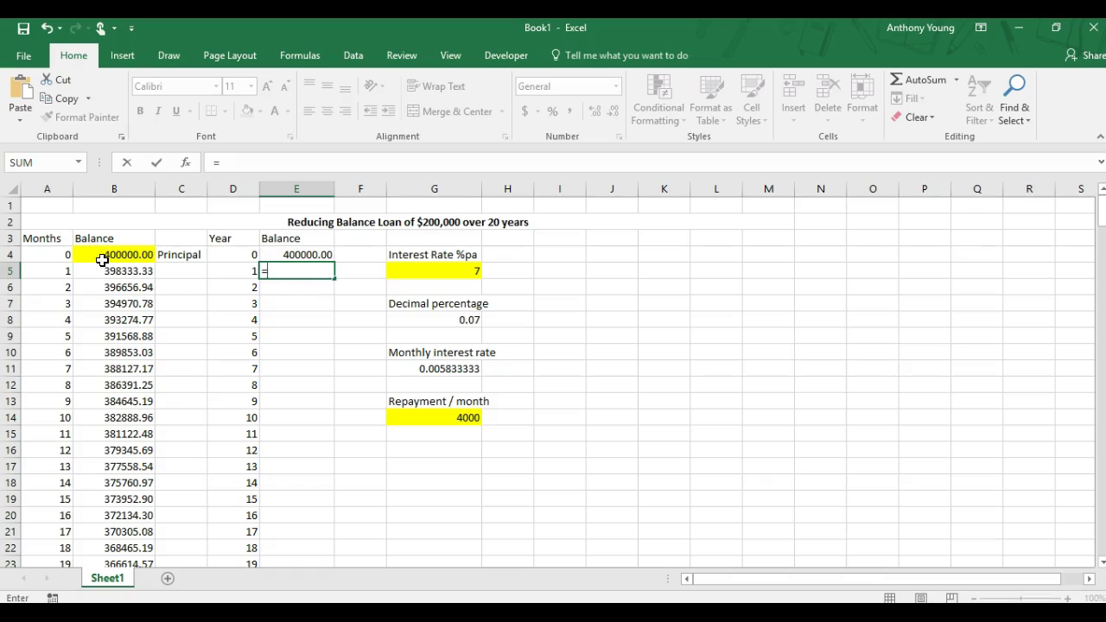
left_click(112, 450)
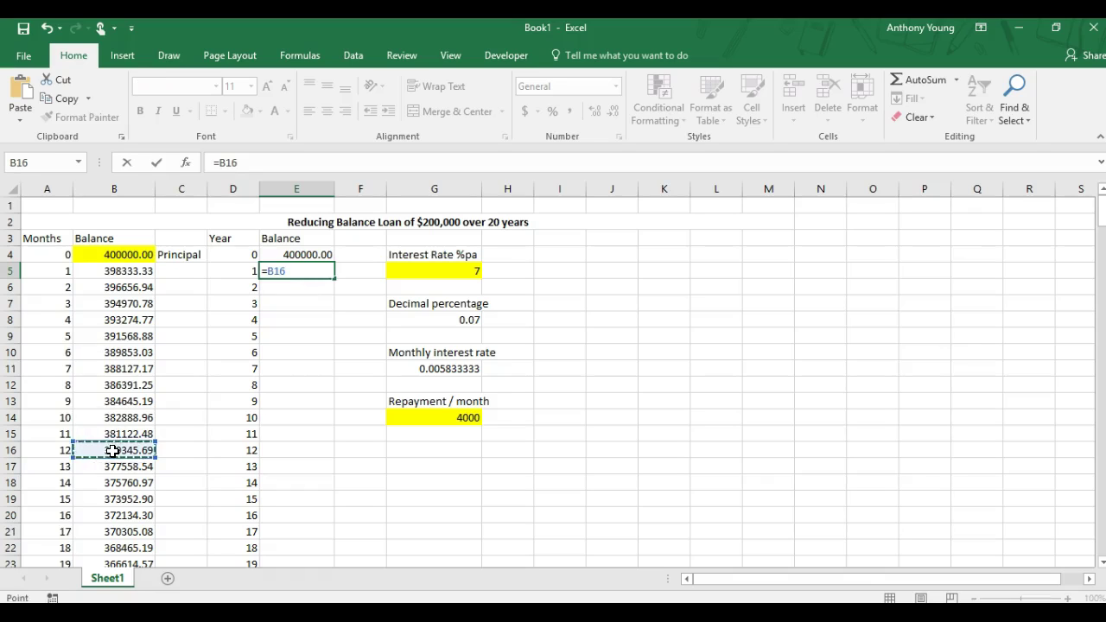
key("Return")
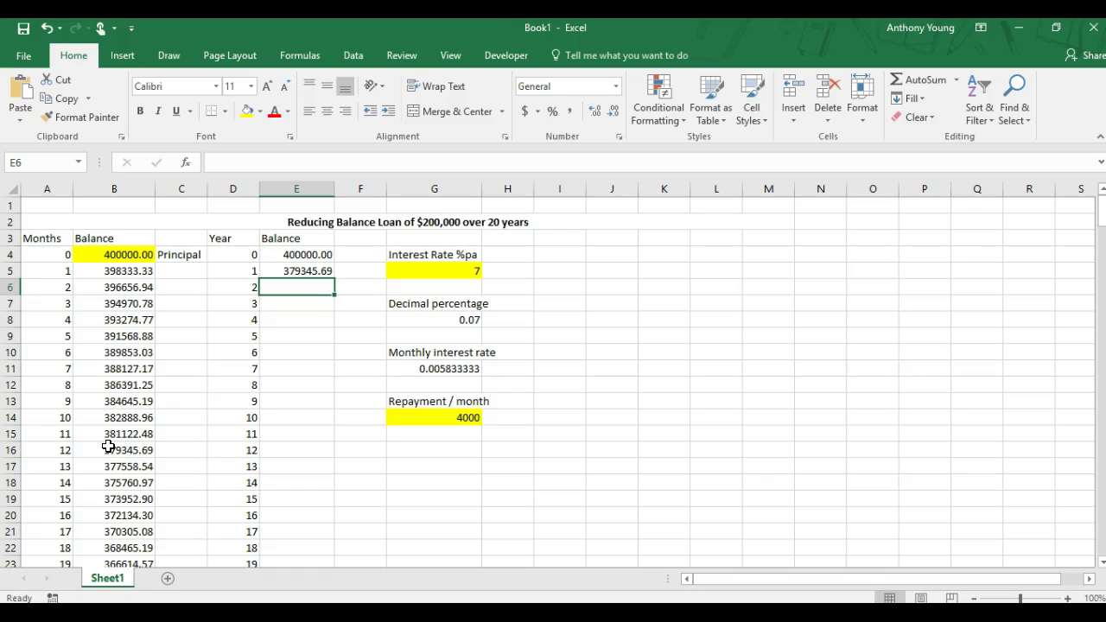
type("=")
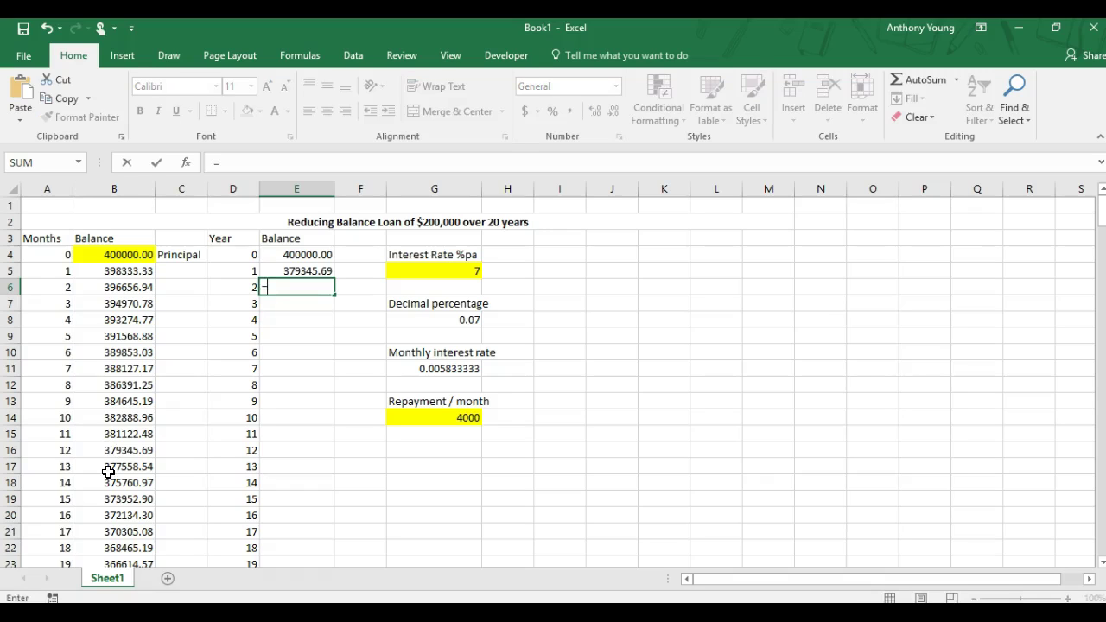
scroll(151, 501, "down", 3)
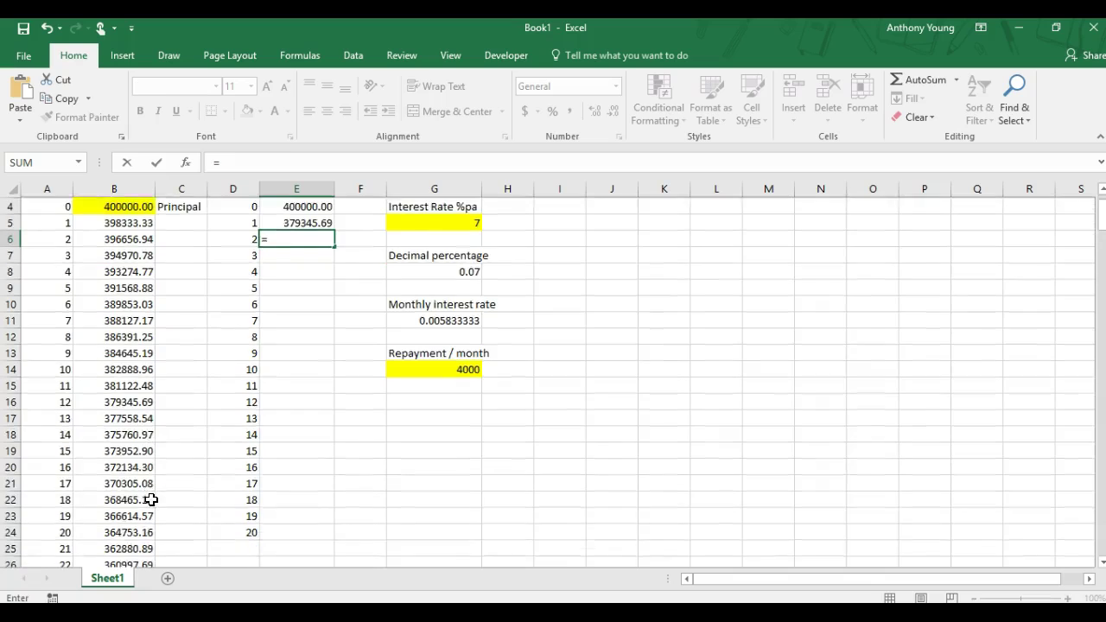
left_click(120, 499)
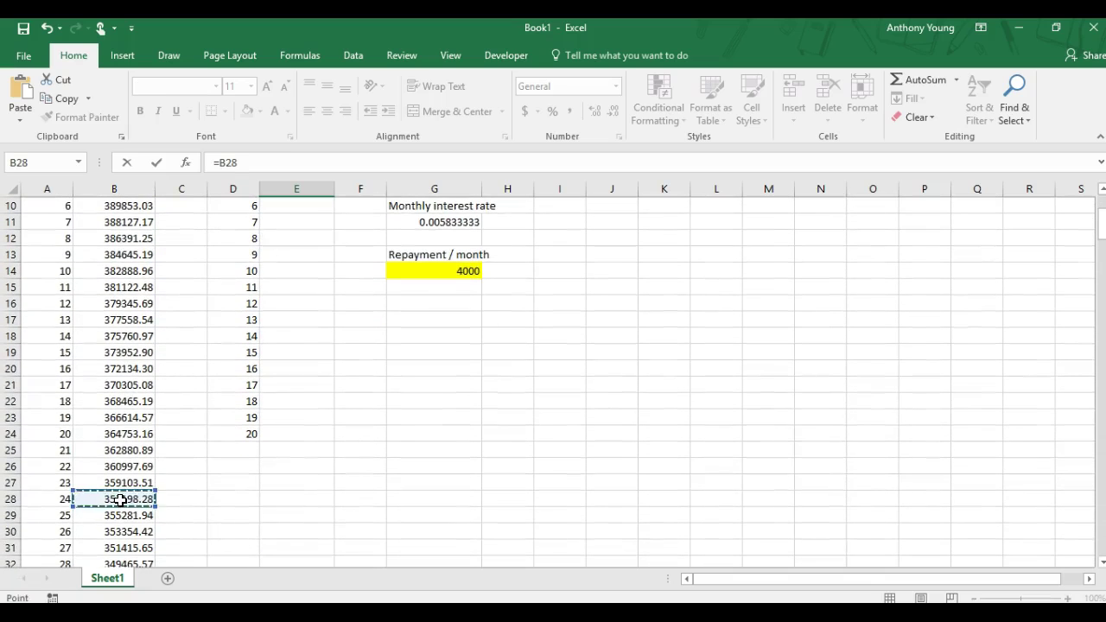
key("Return")
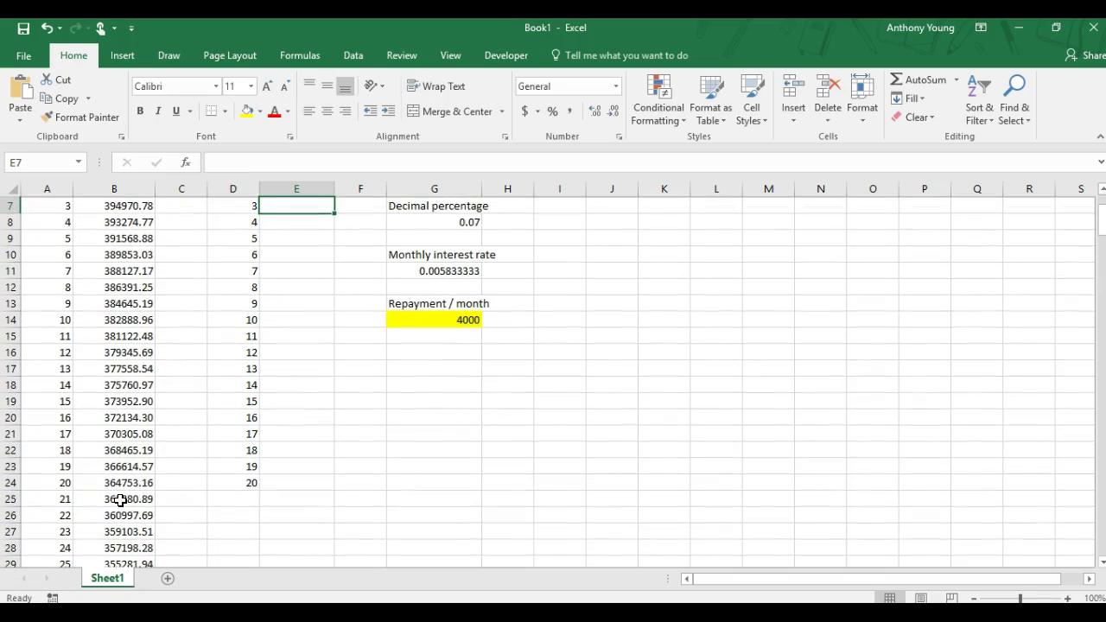
Step: Link the remaining yearly balances, from year 3 in E7 (=B40) through year 20 in E24, to their matching monthly balances
scroll(176, 484, "up", 2)
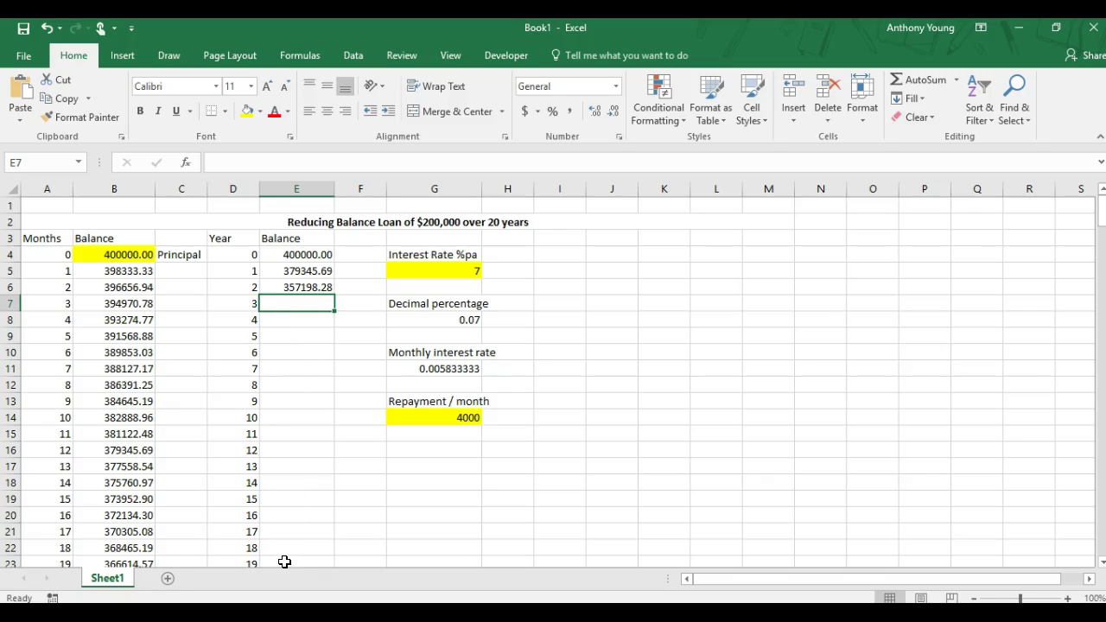
type("=")
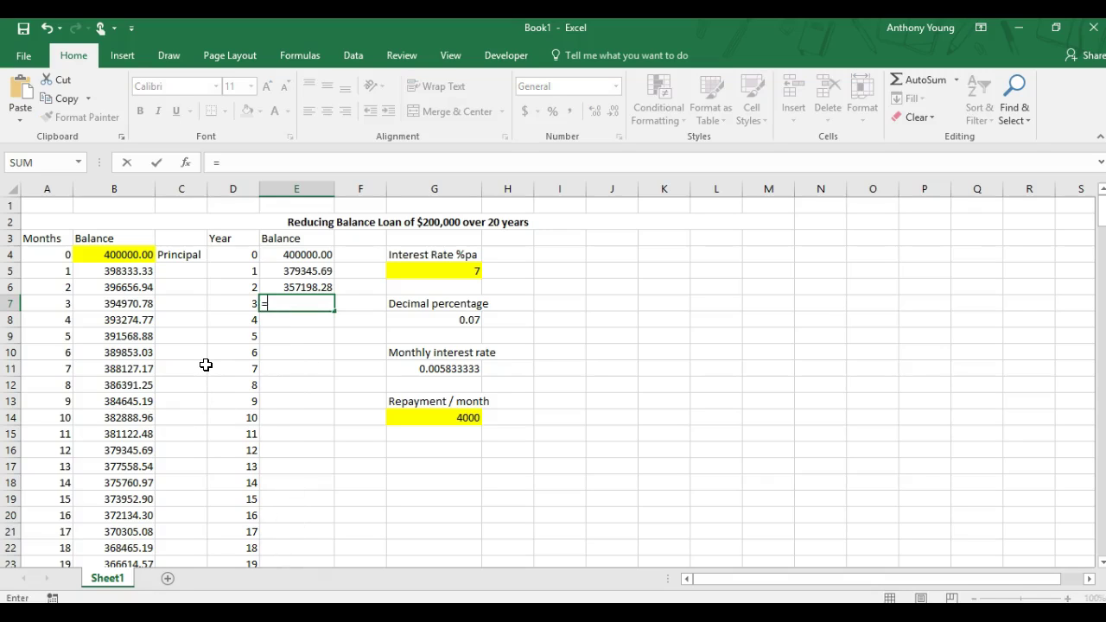
scroll(173, 407, "down", 8)
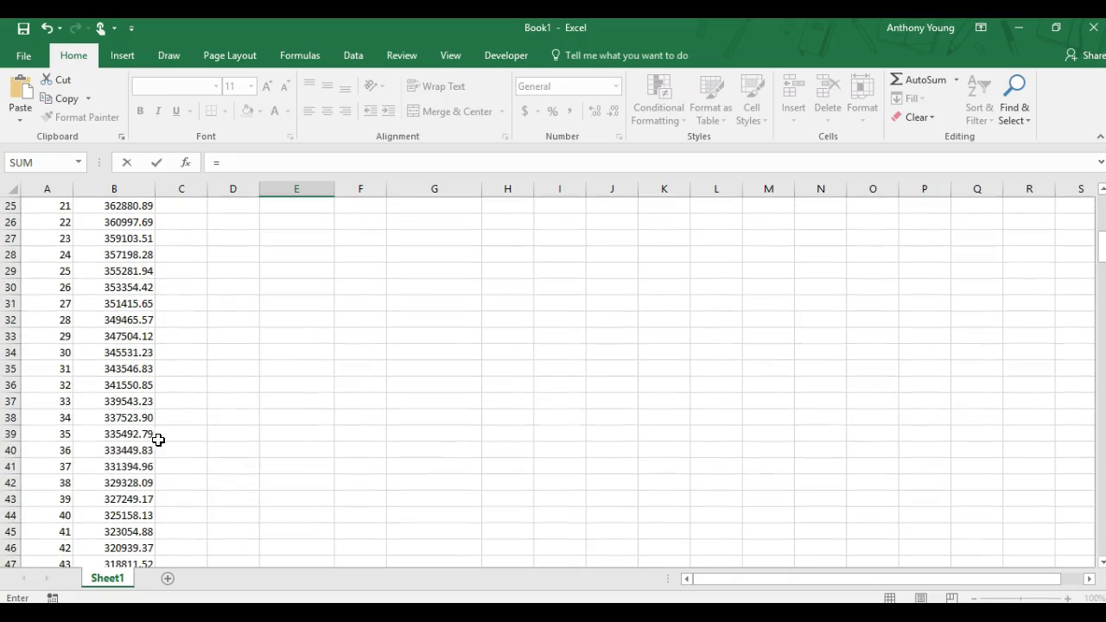
left_click(104, 450)
key("Return")
scroll(104, 451, "up", 8)
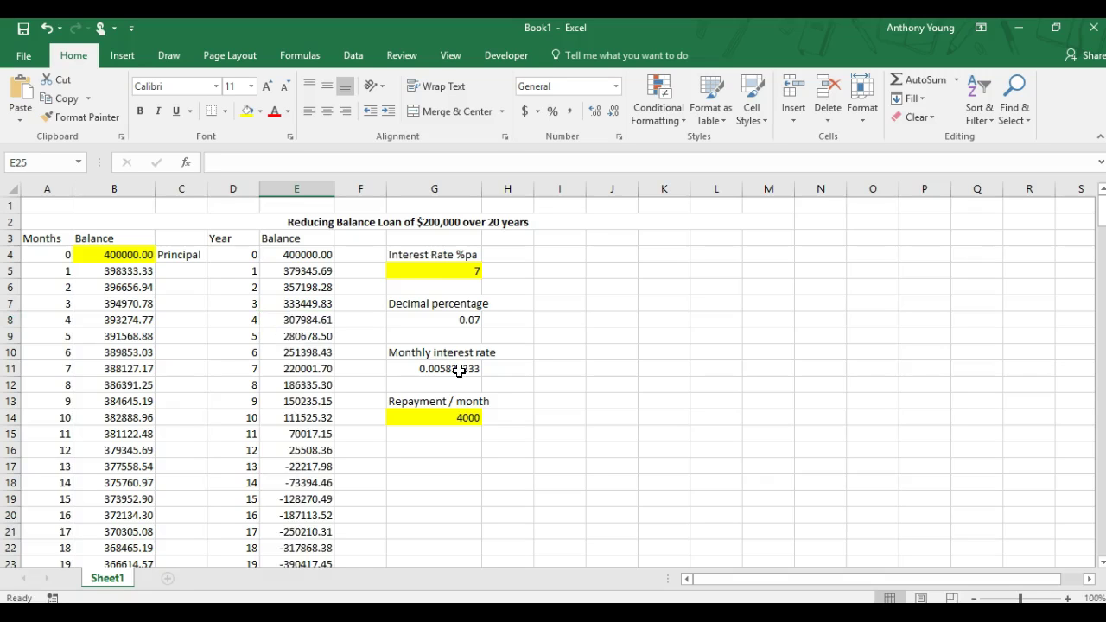
scroll(459, 363, "down", 1)
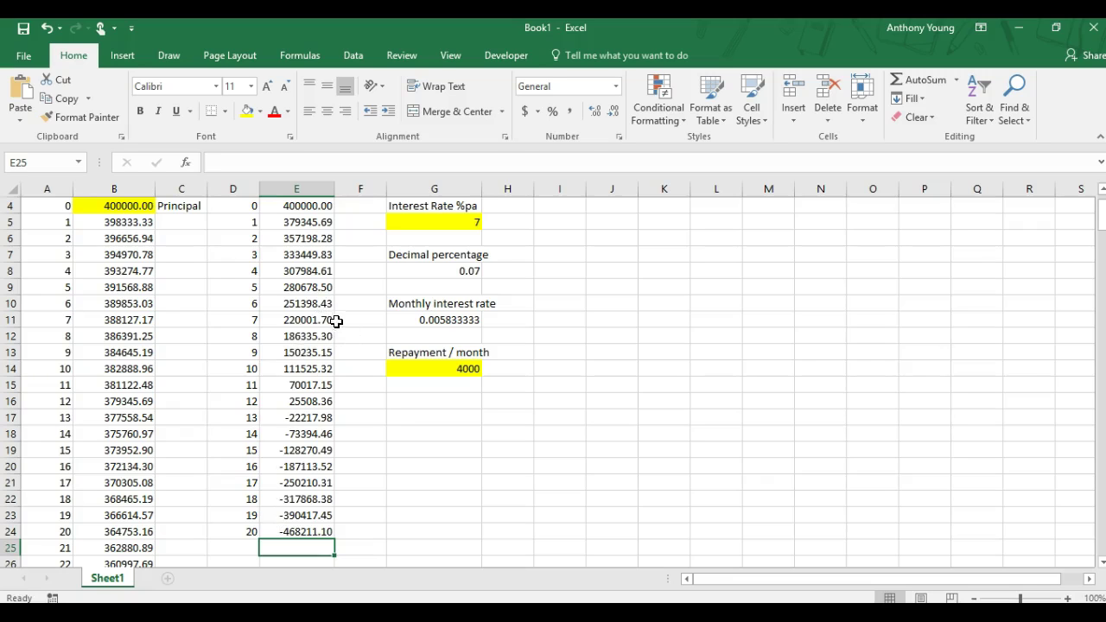
scroll(349, 344, "up", 1)
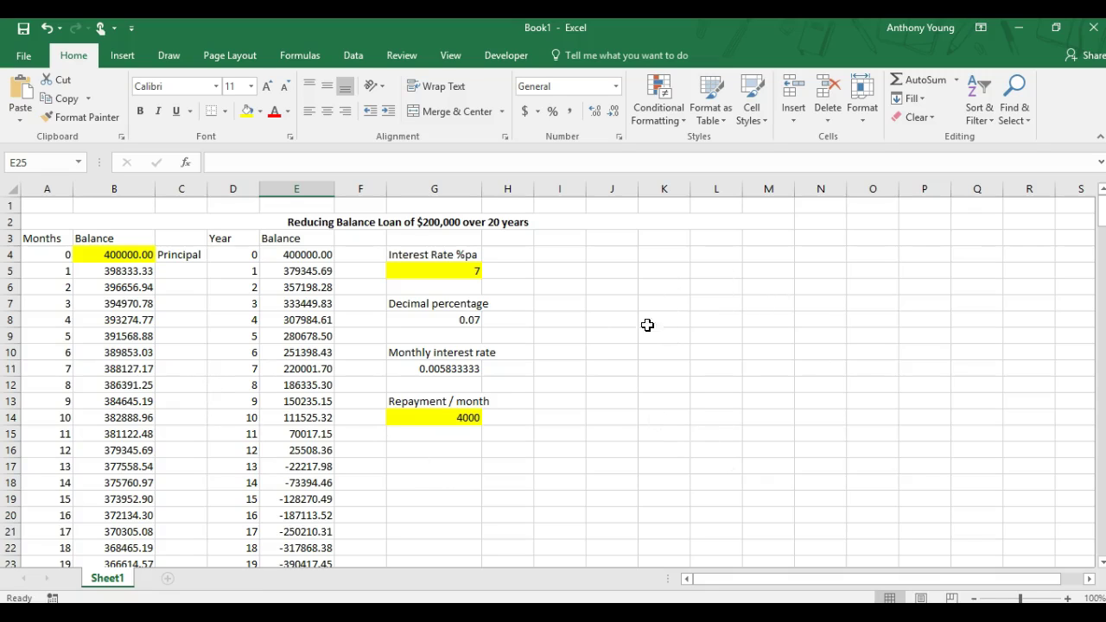
Step: Plot the Months and Balance data through month 240 as a scatter chart with smooth lines and markers, placed beside the loan inputs
left_click(46, 237)
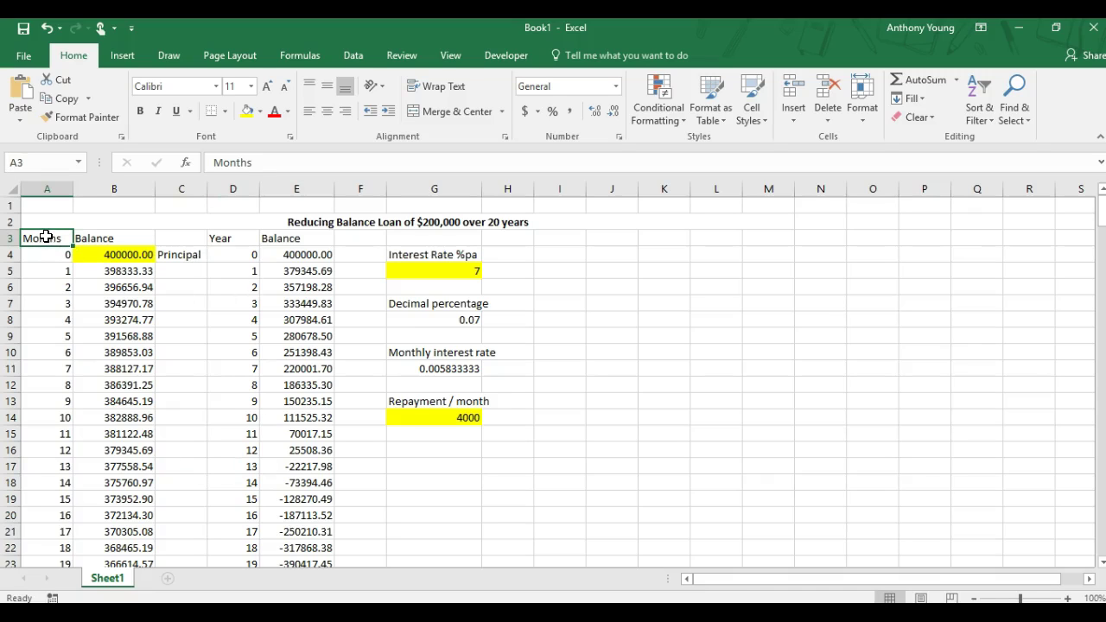
left_click_drag(37, 236, 117, 235)
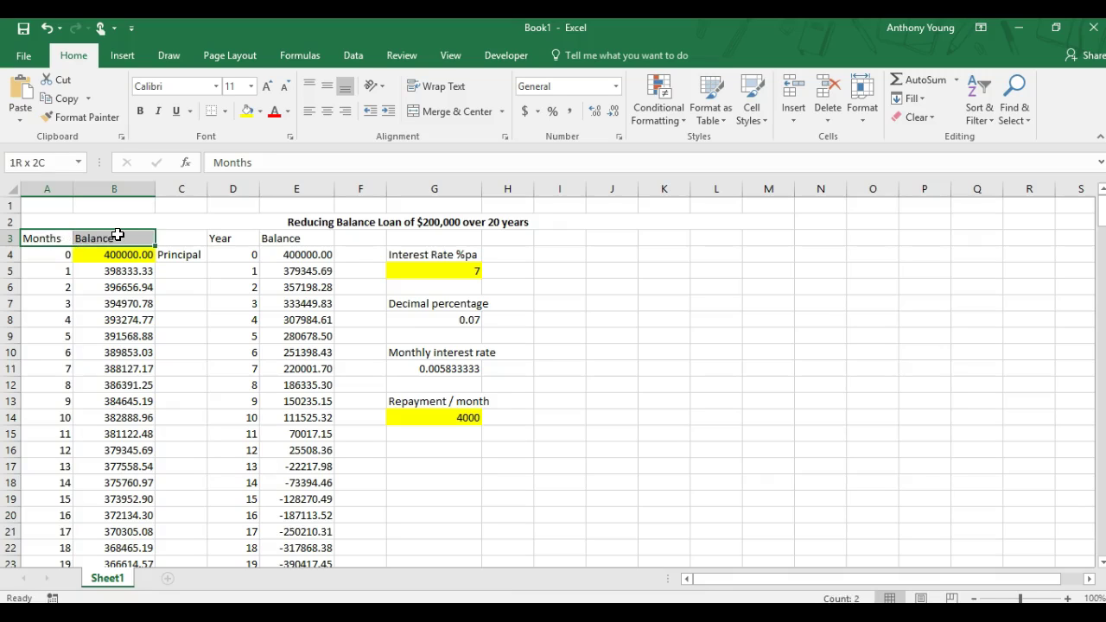
left_click_drag(119, 247, 116, 420)
scroll(451, 367, "up", 20)
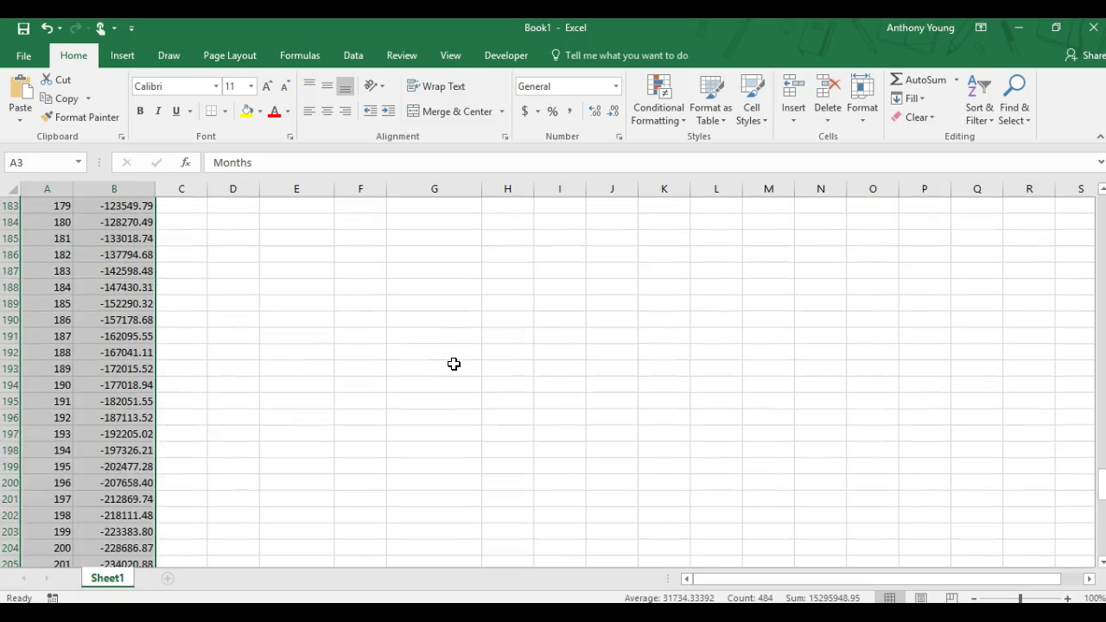
scroll(452, 370, "up", 20)
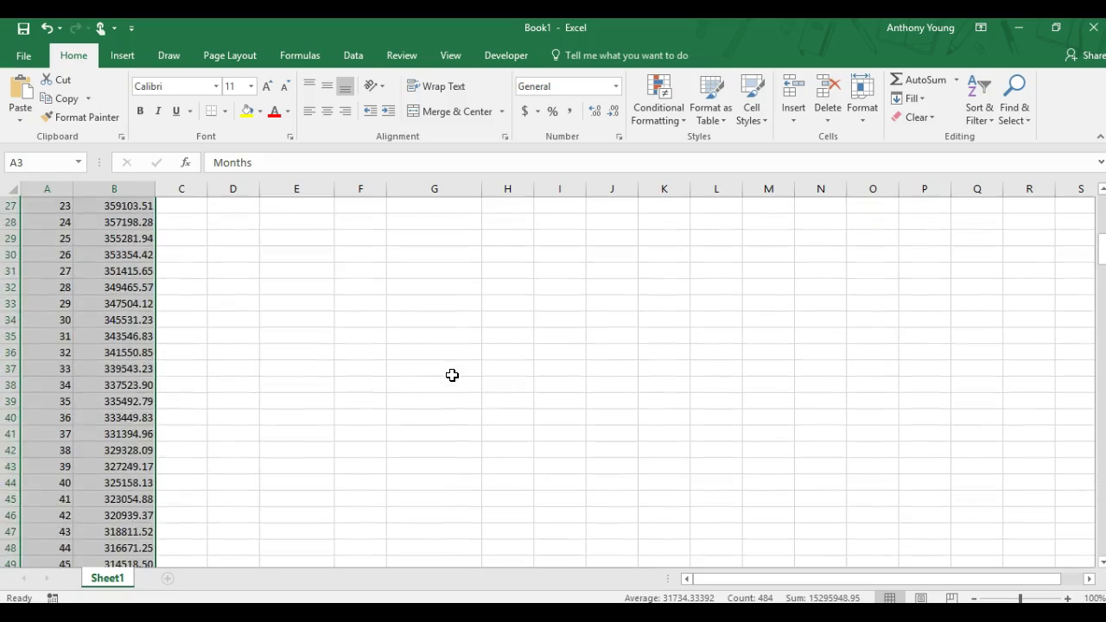
left_click(107, 56)
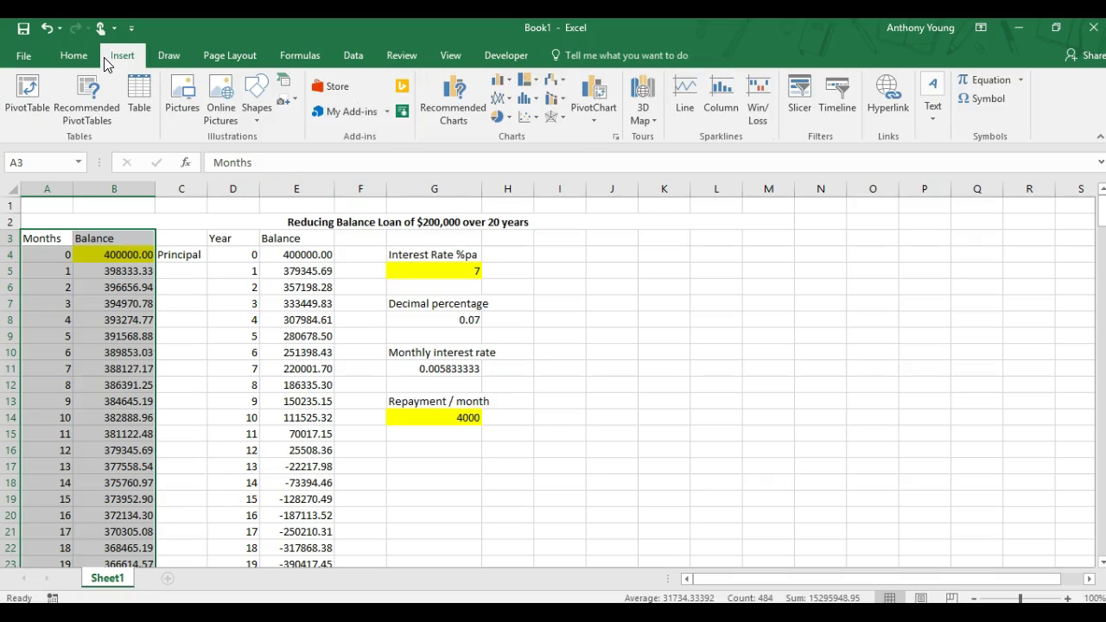
left_click(531, 119)
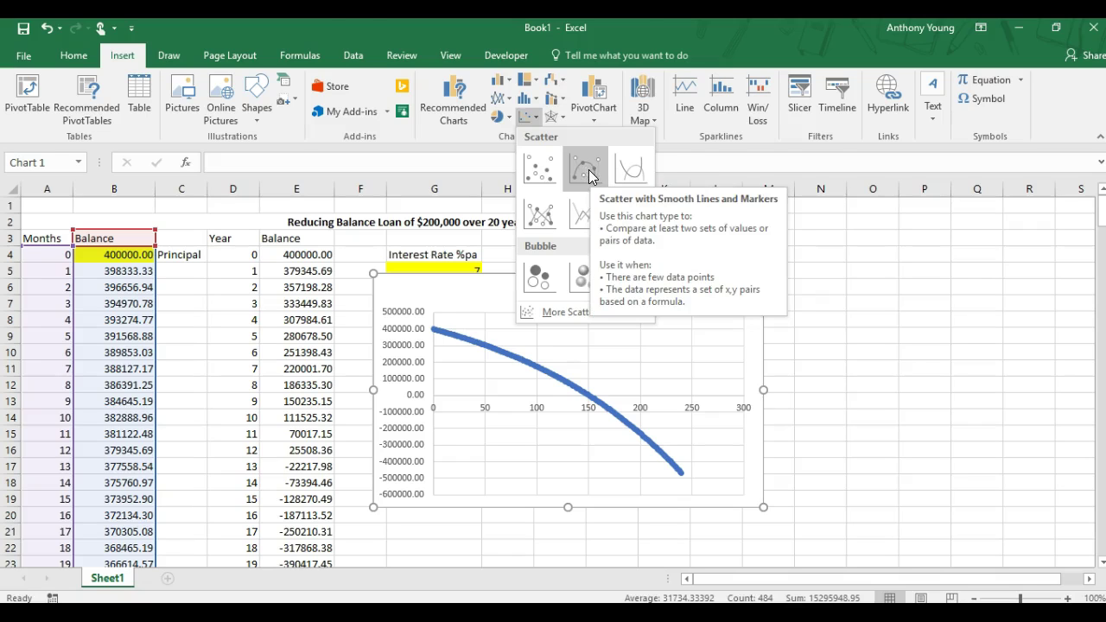
left_click(589, 175)
left_click_drag(625, 286, 847, 252)
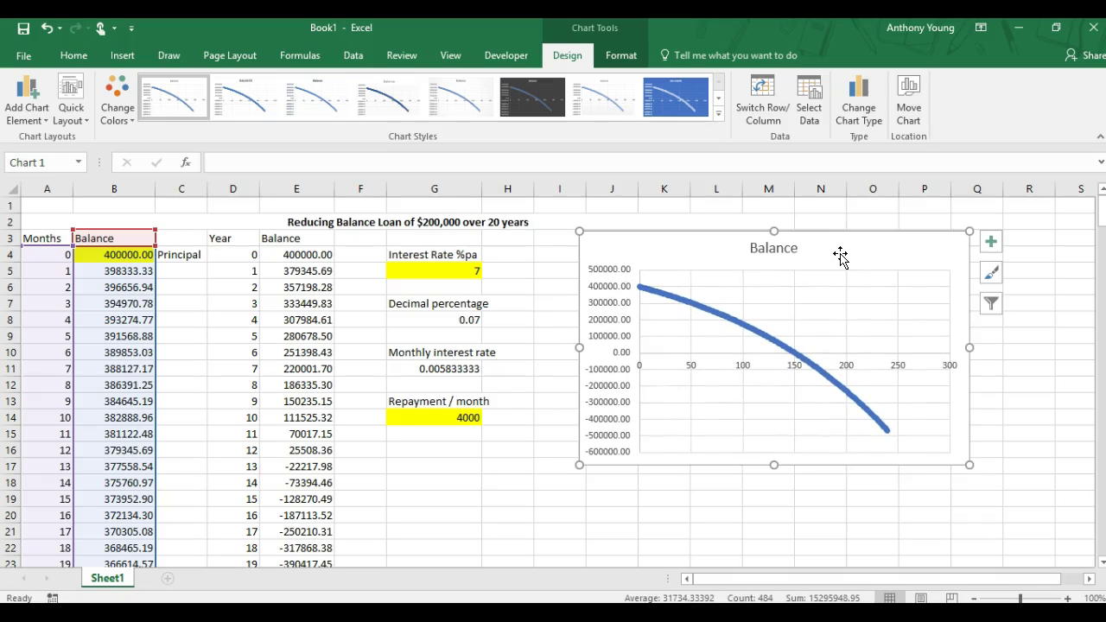
Step: Change the chart title to "Reducing Balance Loan over 20 years"
double_click(769, 248)
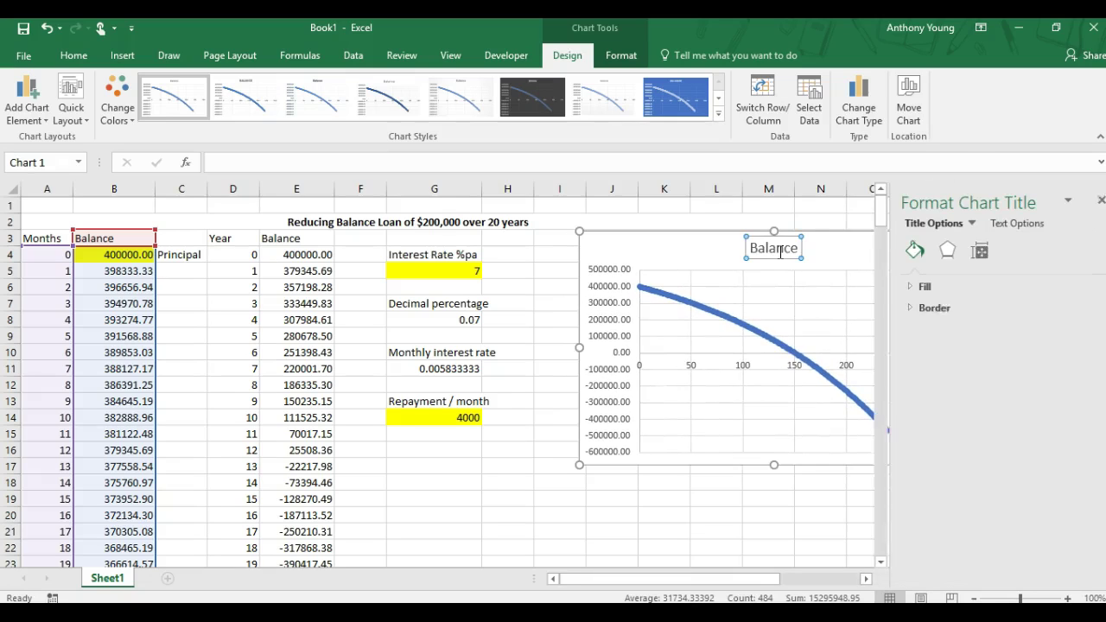
left_click_drag(794, 240, 750, 251)
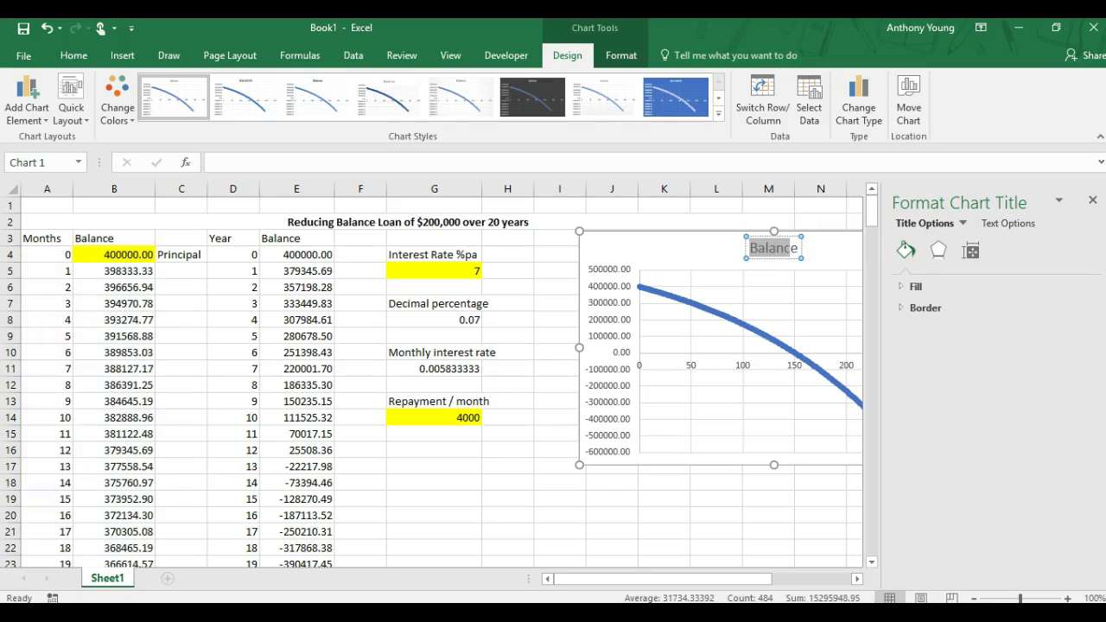
left_click(1093, 200)
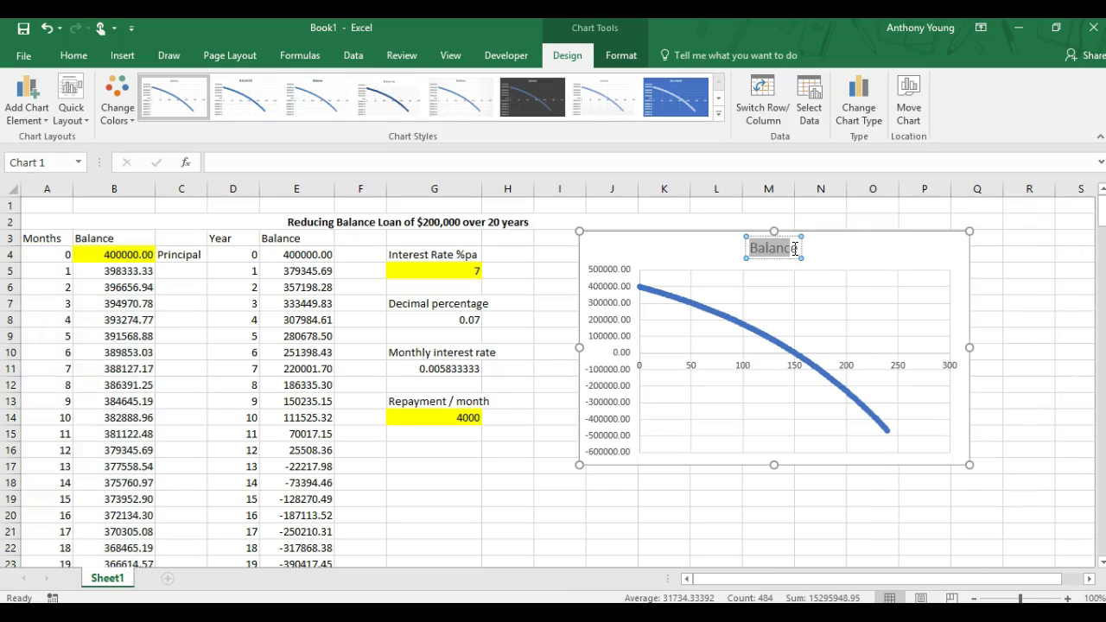
key("Delete")
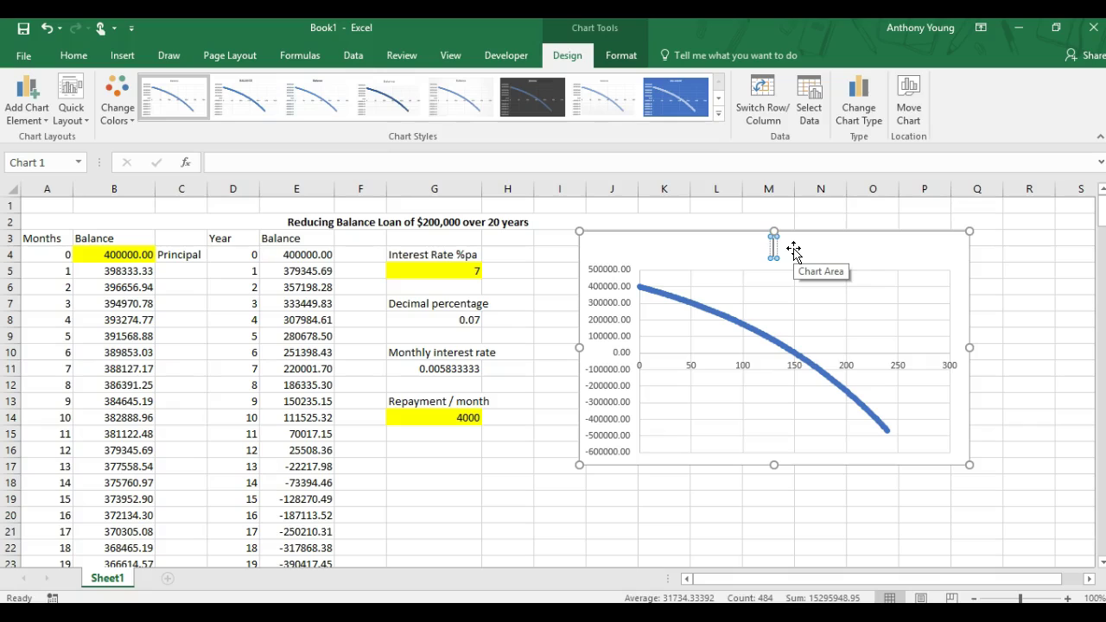
type("Reducing Bal")
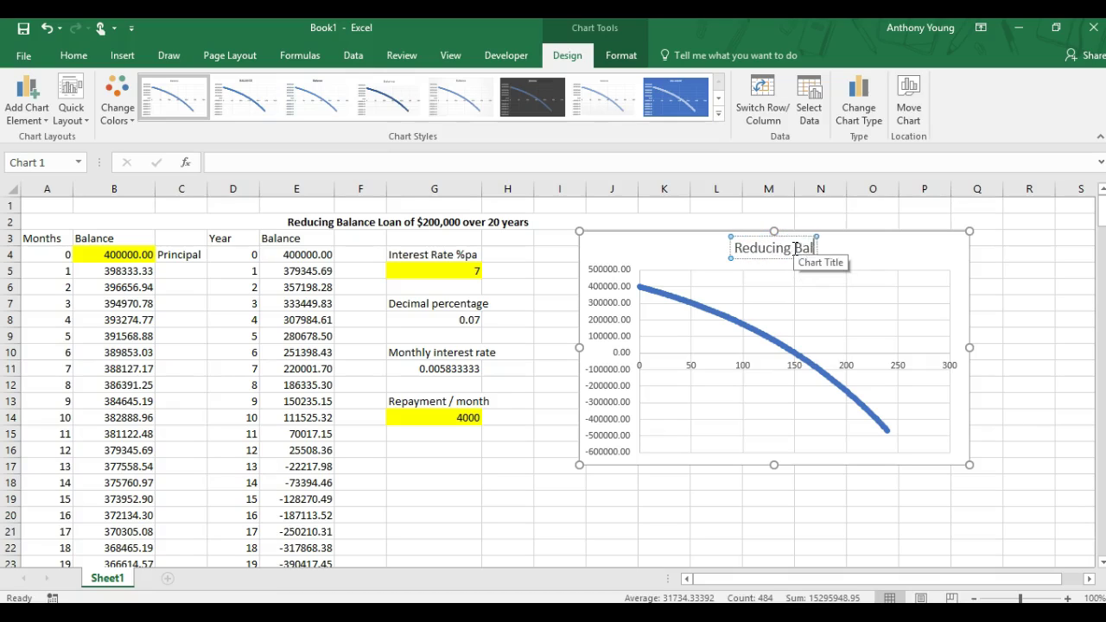
type("ance Loan")
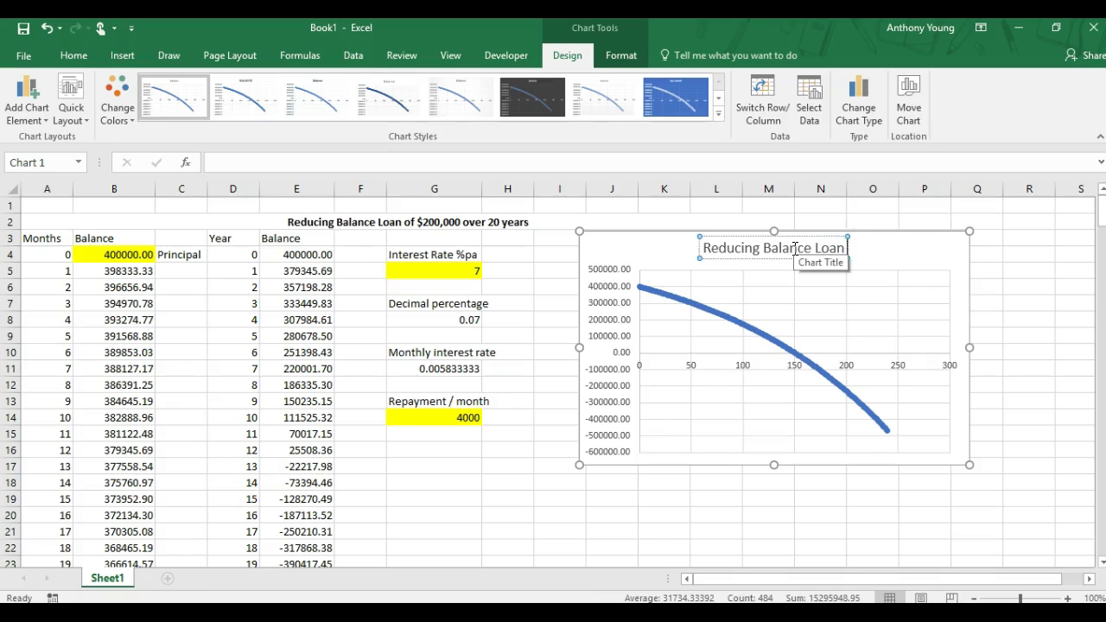
type(" over 20 years")
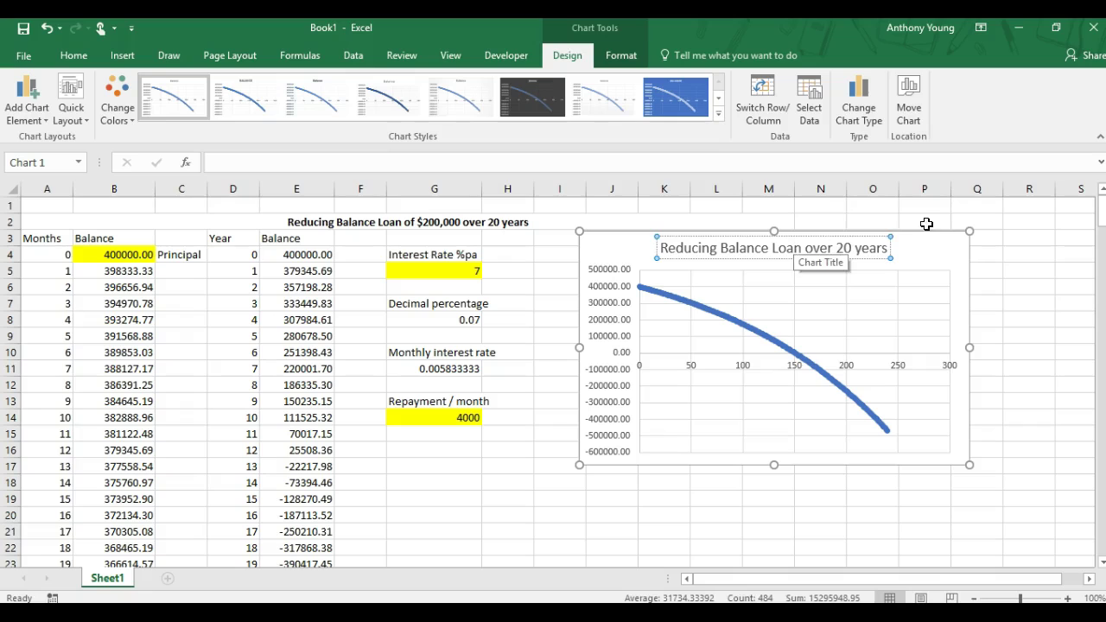
left_click(943, 253)
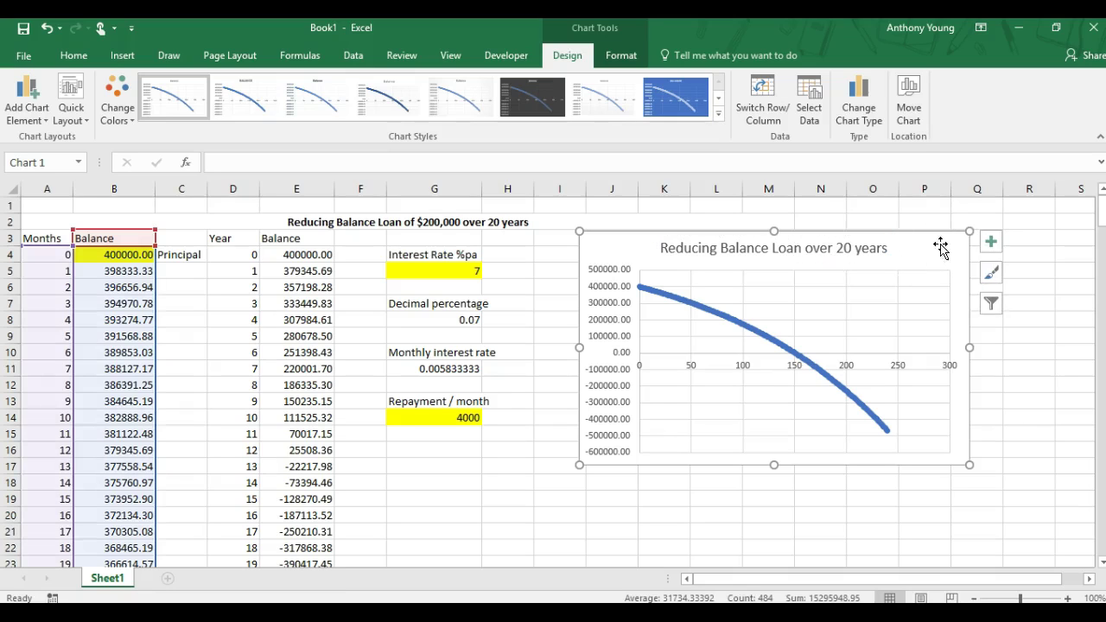
Step: Add axis titles to the chart and name the vertical axis "Balance ($)"
left_click(991, 243)
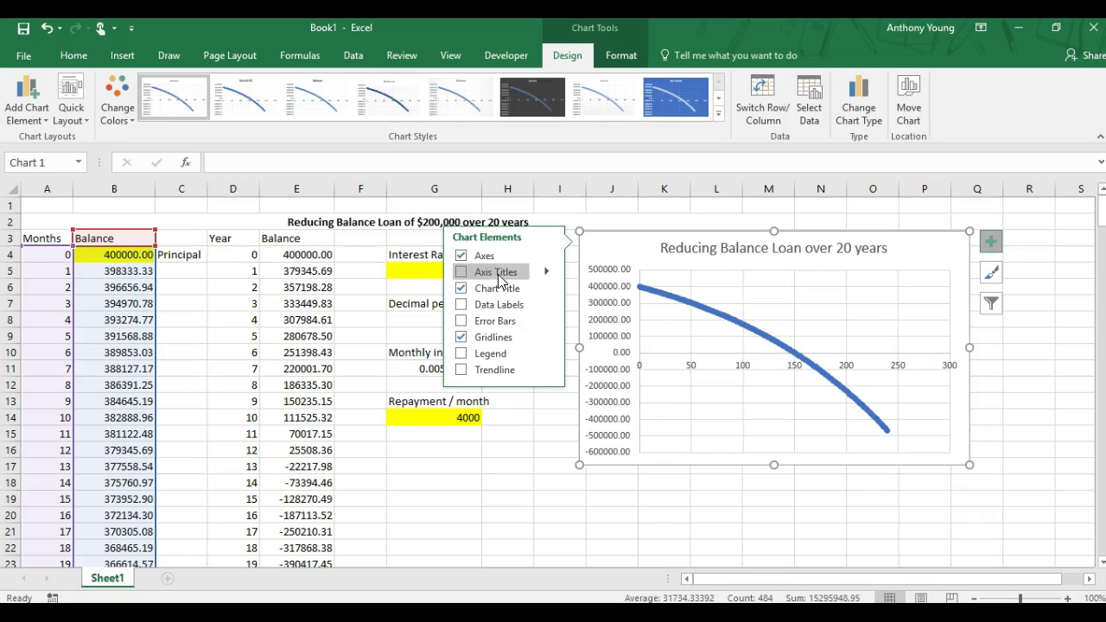
left_click(459, 272)
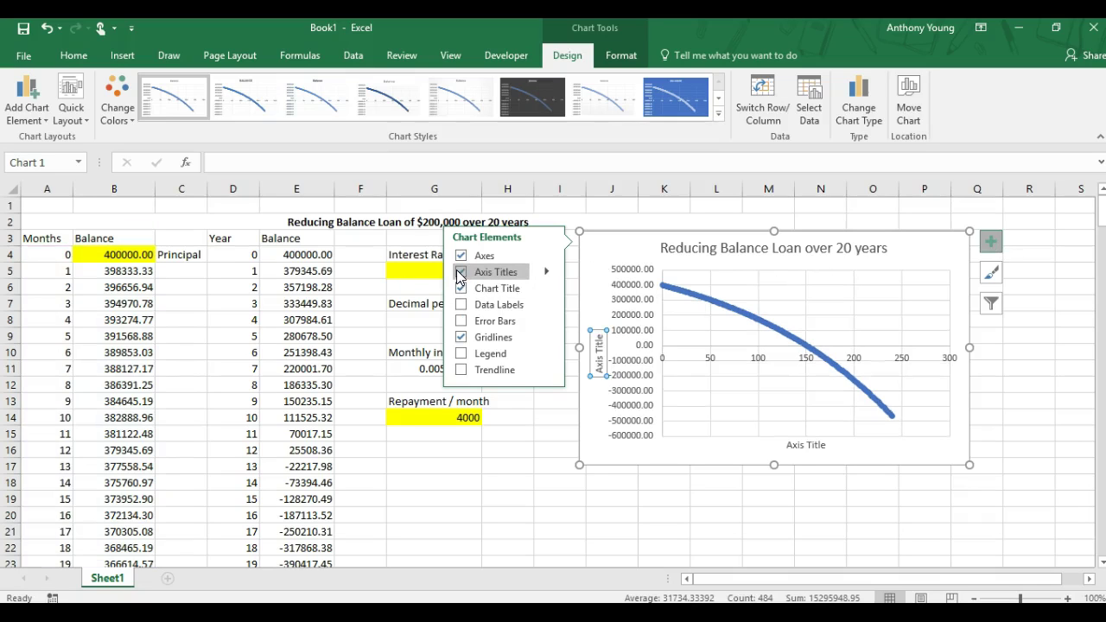
double_click(603, 370)
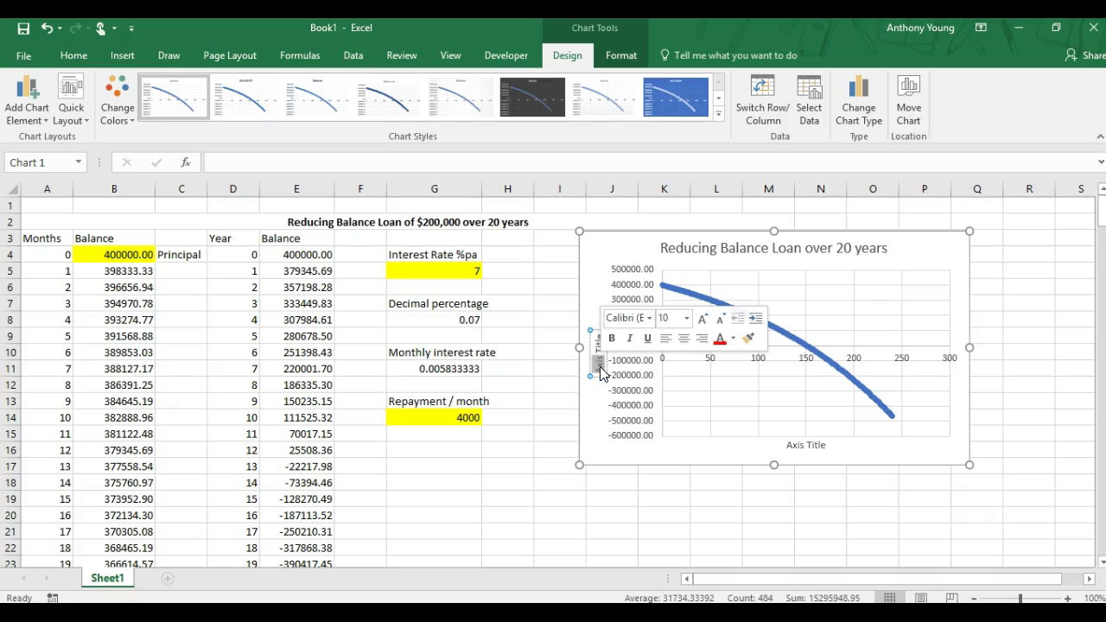
key("Delete")
key("Delete")
key("Delete")
key("Delete")
key("Delete")
key("Delete")
key("Delete")
type("Balance ($)")
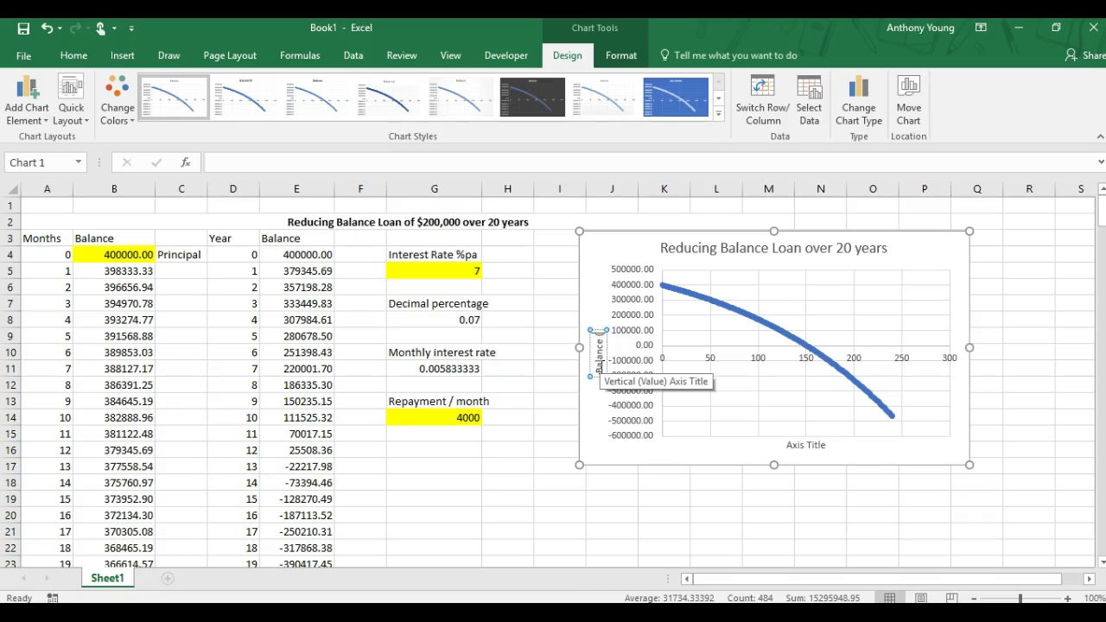
key("BackSpace")
key("BackSpace")
type("$)")
Step: Name the chart's horizontal axis "Months"
double_click(817, 446)
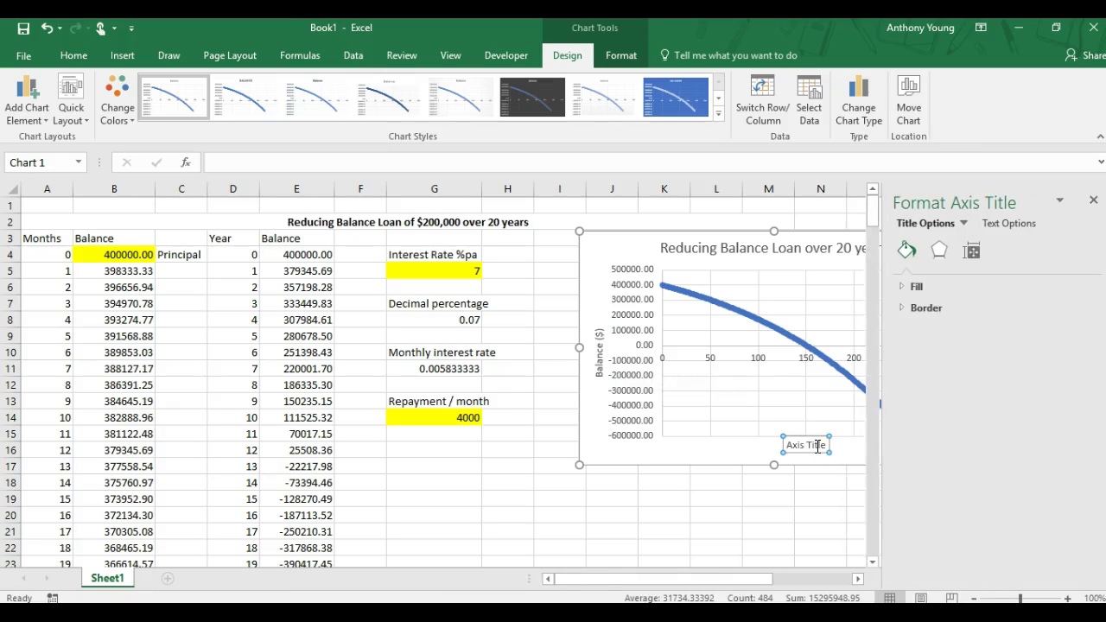
left_click_drag(828, 446, 788, 446)
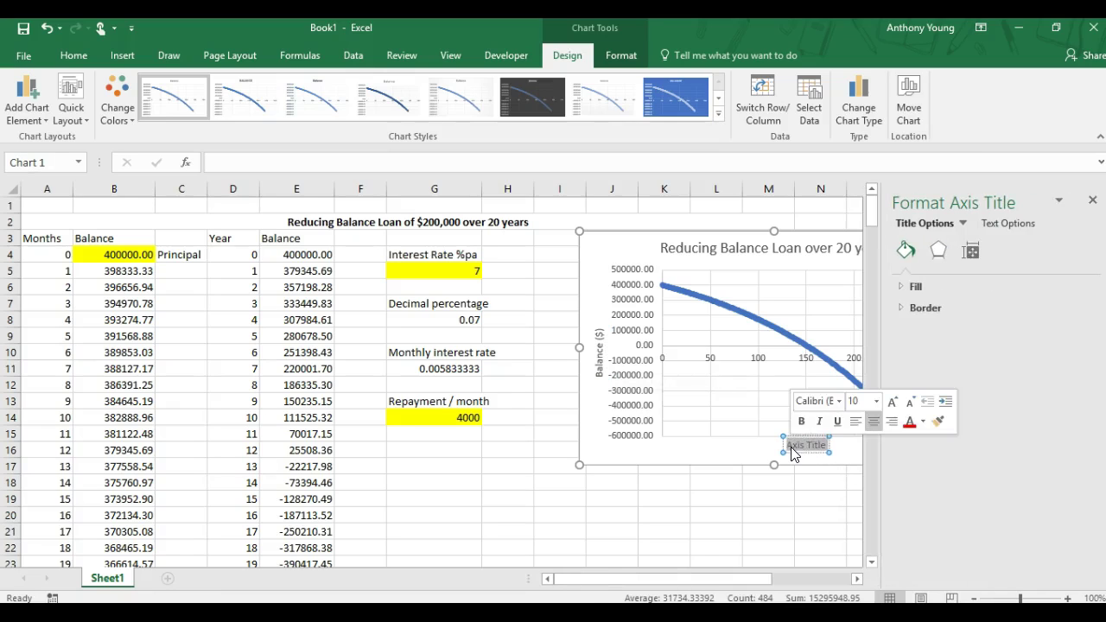
key("Delete")
type("Months")
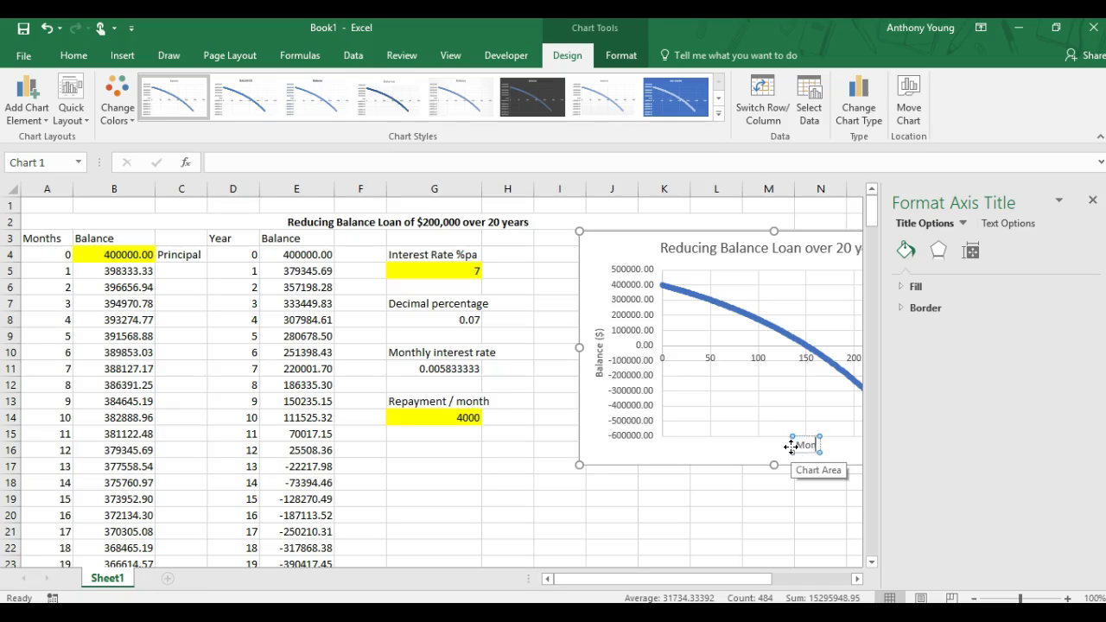
left_click(1093, 199)
left_click(914, 467)
left_click(835, 511)
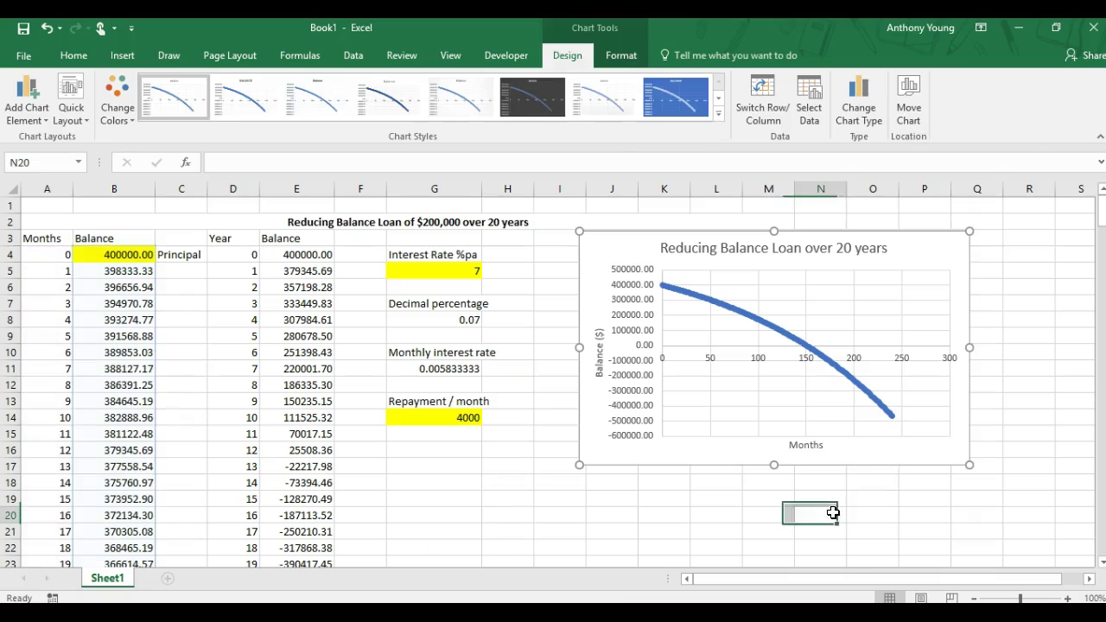
Step: Move the chart closer to the loan inputs and enlarge it to reach about row 21
left_click_drag(721, 463, 662, 464)
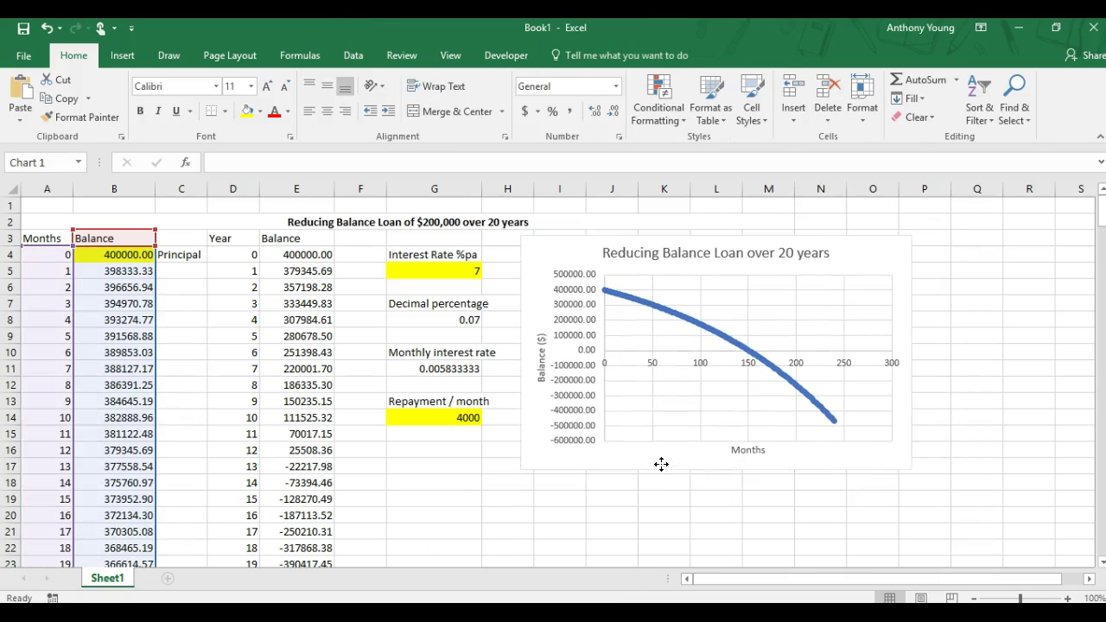
left_click_drag(928, 486, 988, 531)
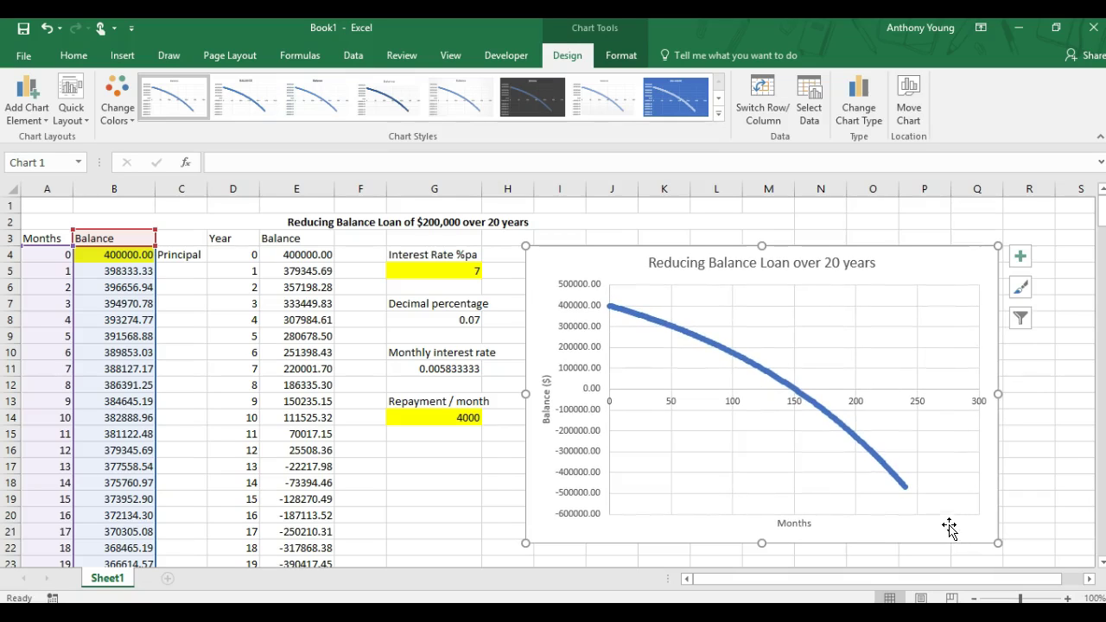
left_click(432, 463)
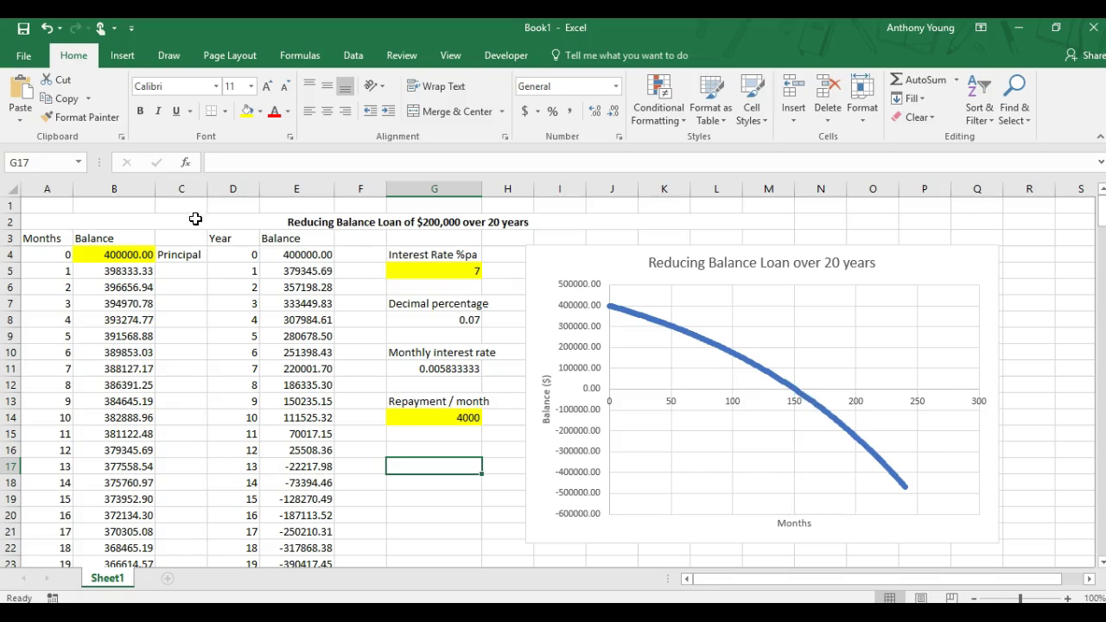
Step: Set the annual interest rate in G5 to 6 percent
left_click(474, 271)
type("7")
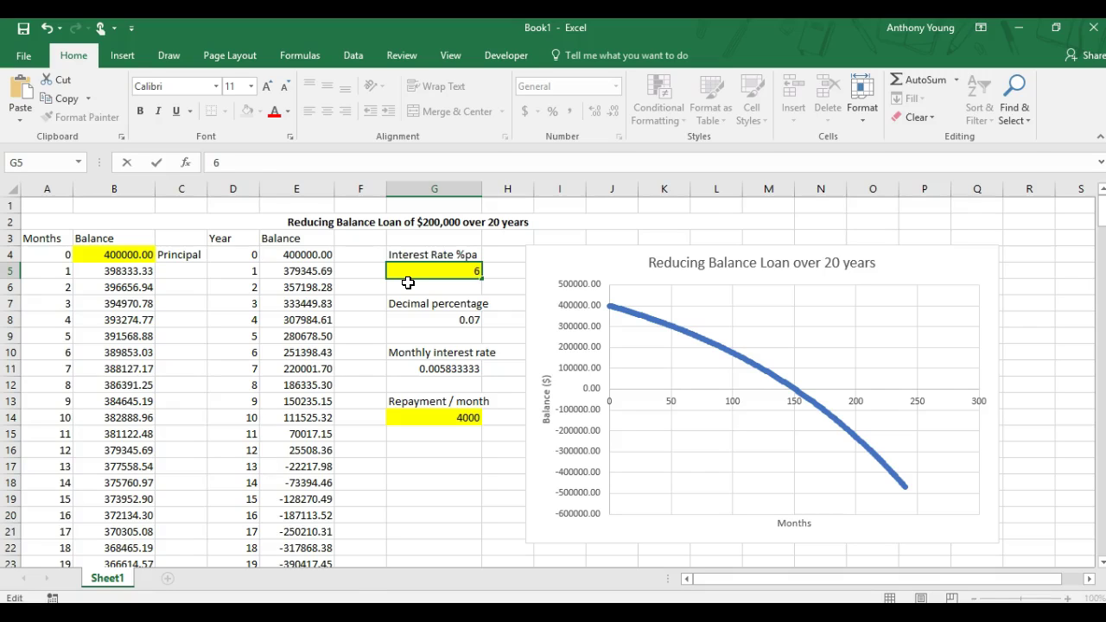
key("Return")
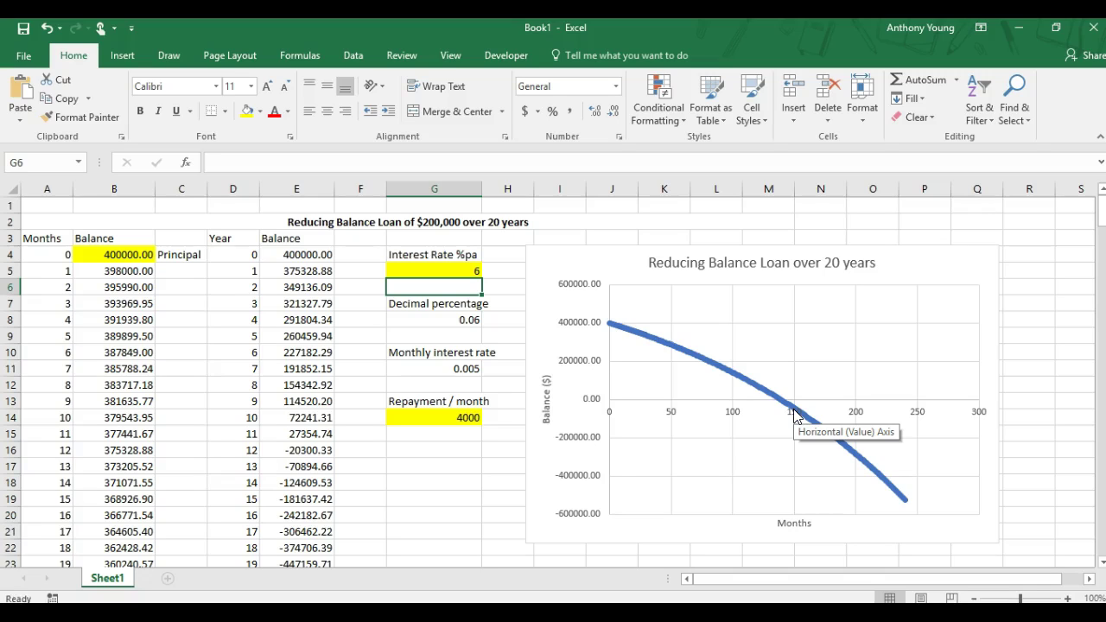
left_click(152, 256)
left_click(409, 268)
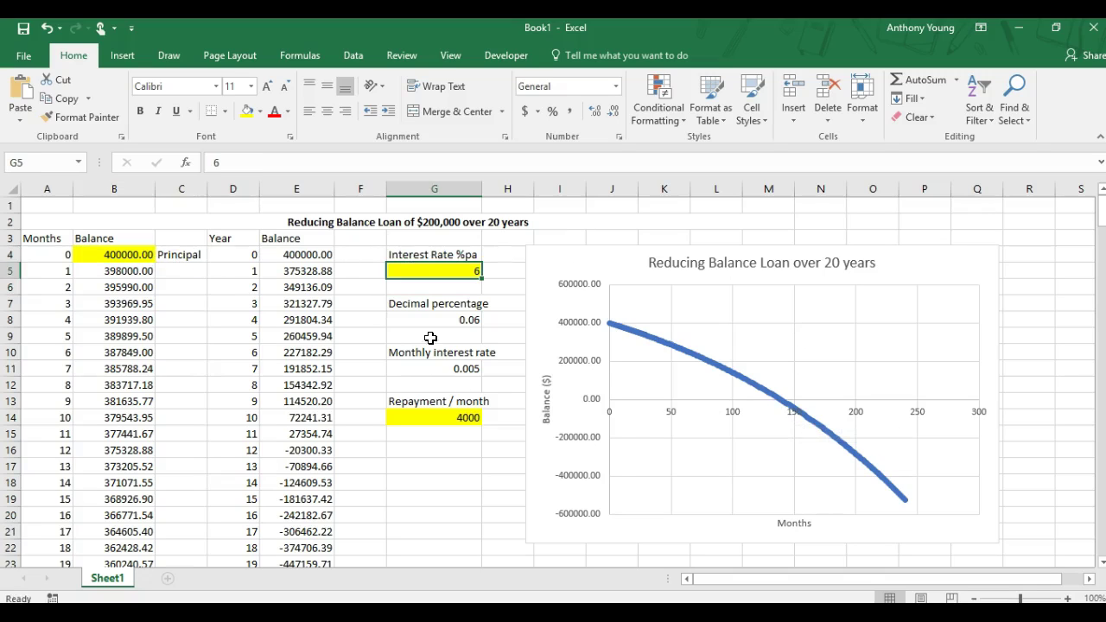
Step: Review the principal, annual interest rate and monthly repayment inputs, along with the decimal percentage and monthly interest rate formulas
left_click(449, 419)
left_click(433, 267)
left_click(118, 255)
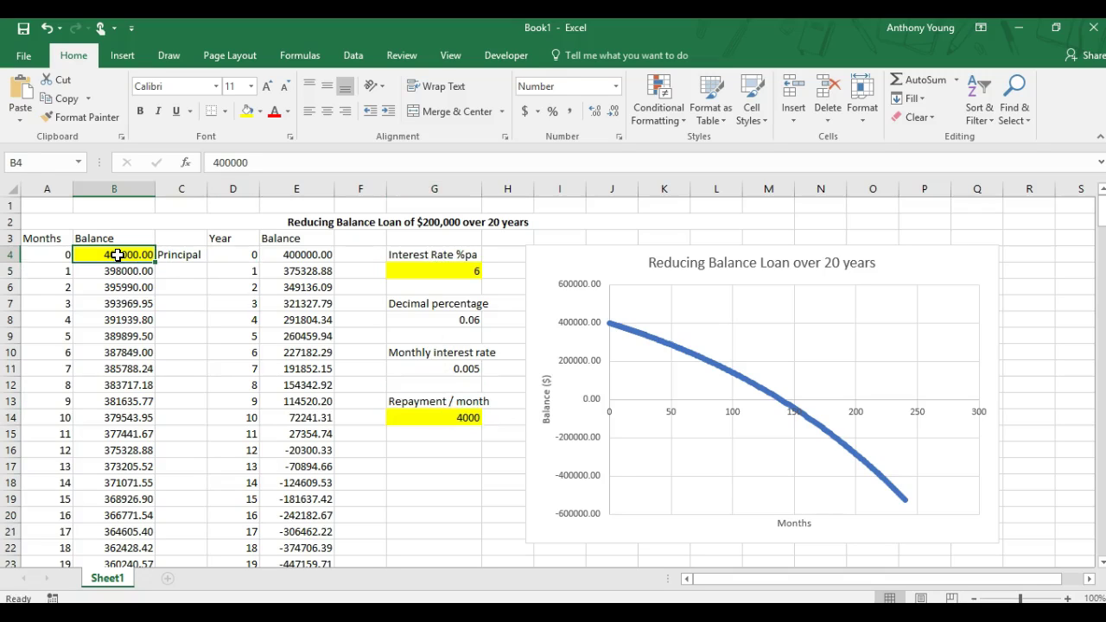
left_click(444, 322)
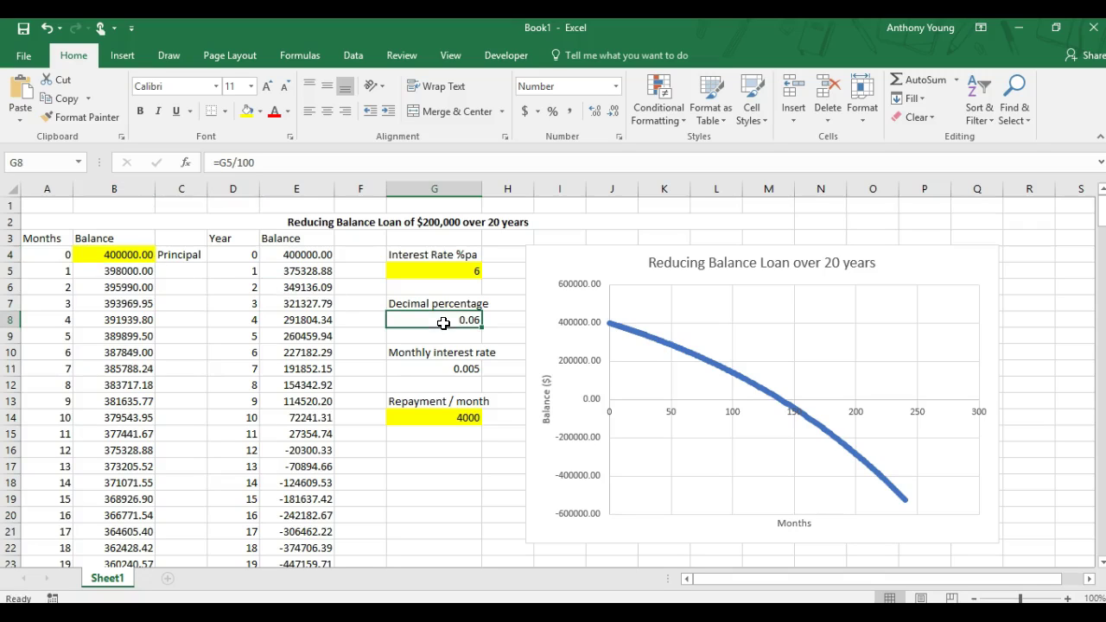
left_click(450, 367)
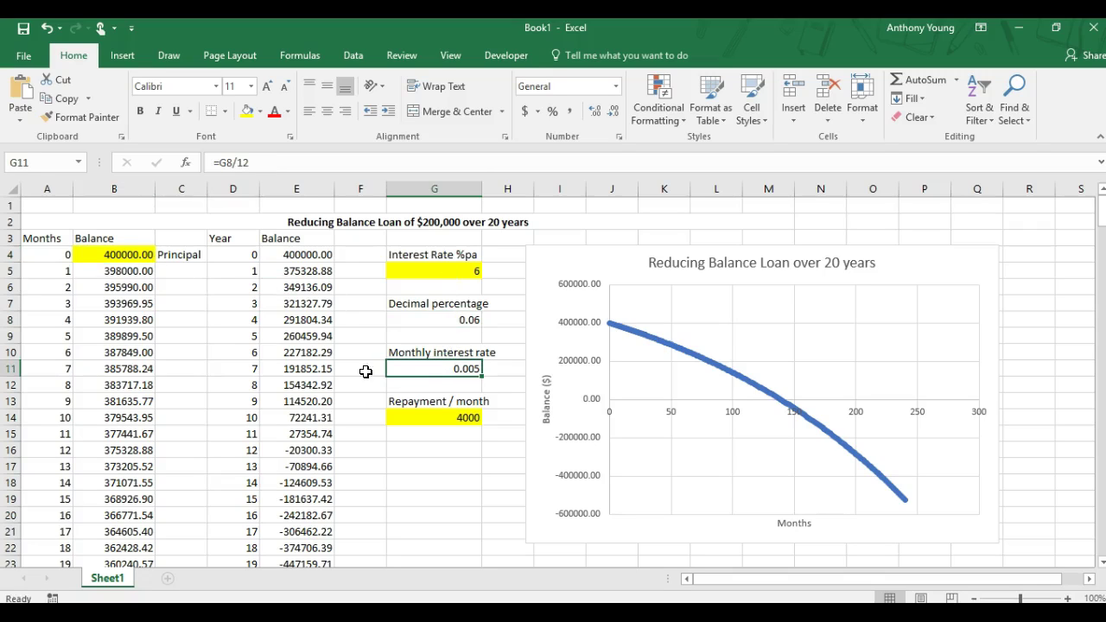
left_click(109, 252)
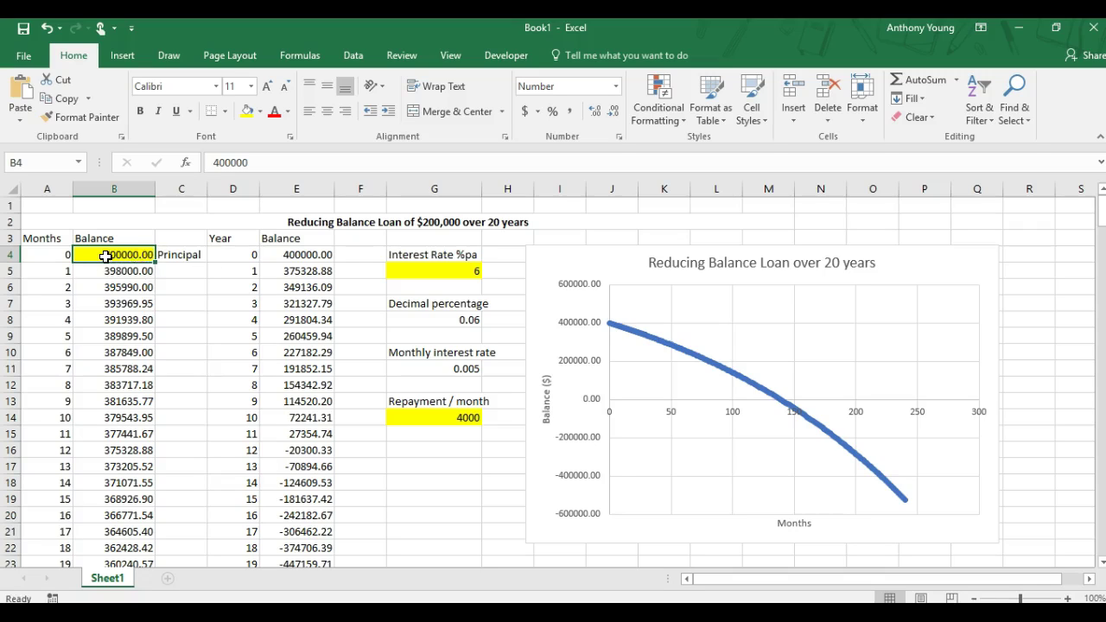
left_click(475, 273)
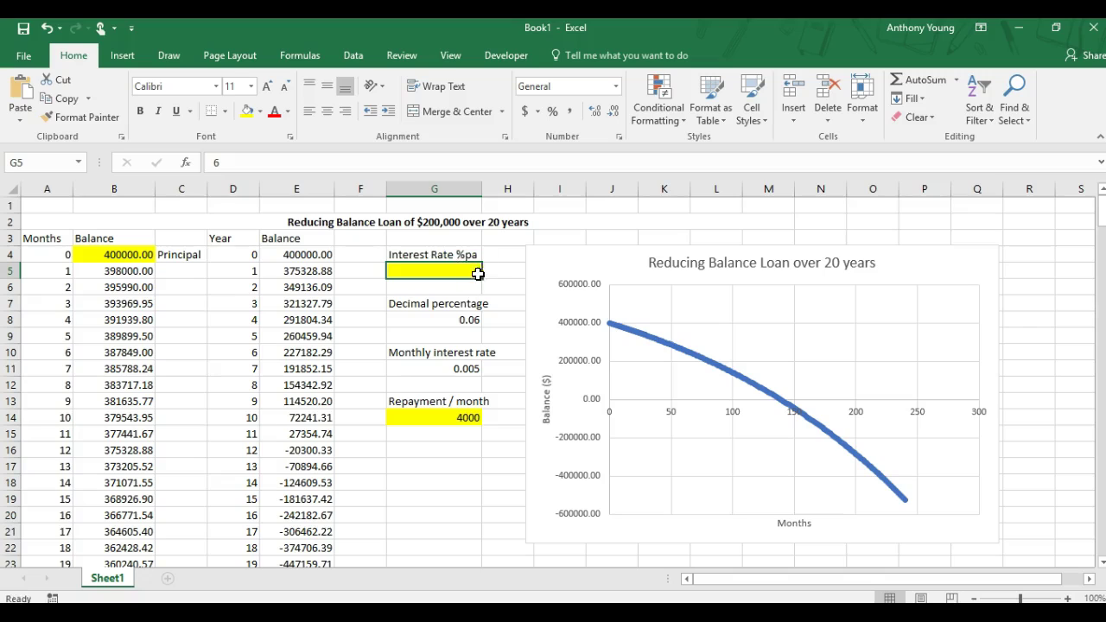
left_click(453, 419)
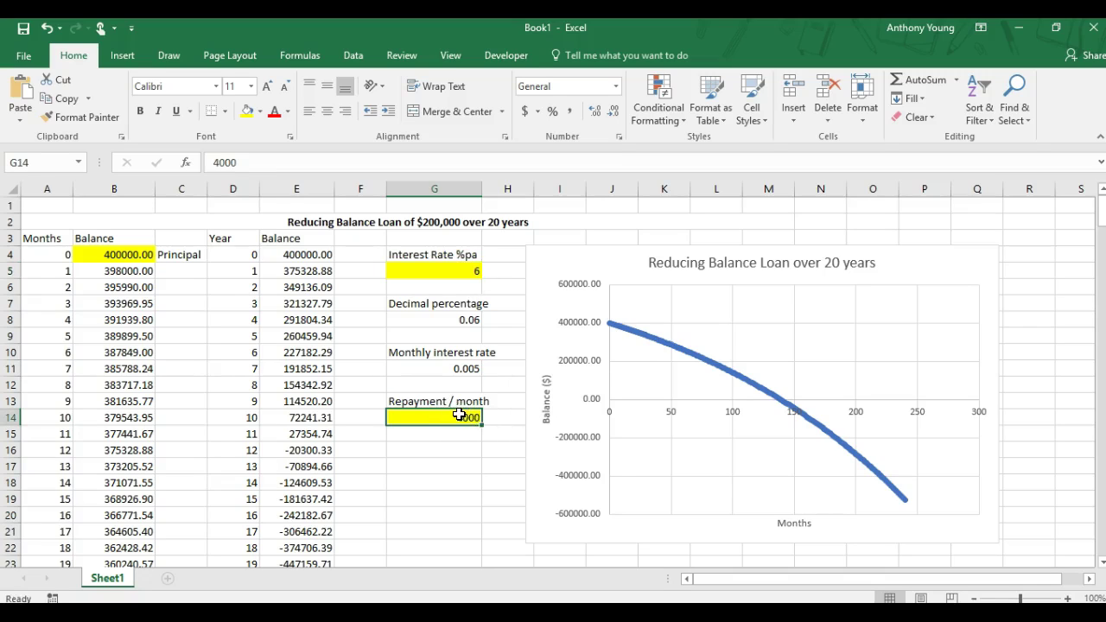
left_click(439, 439)
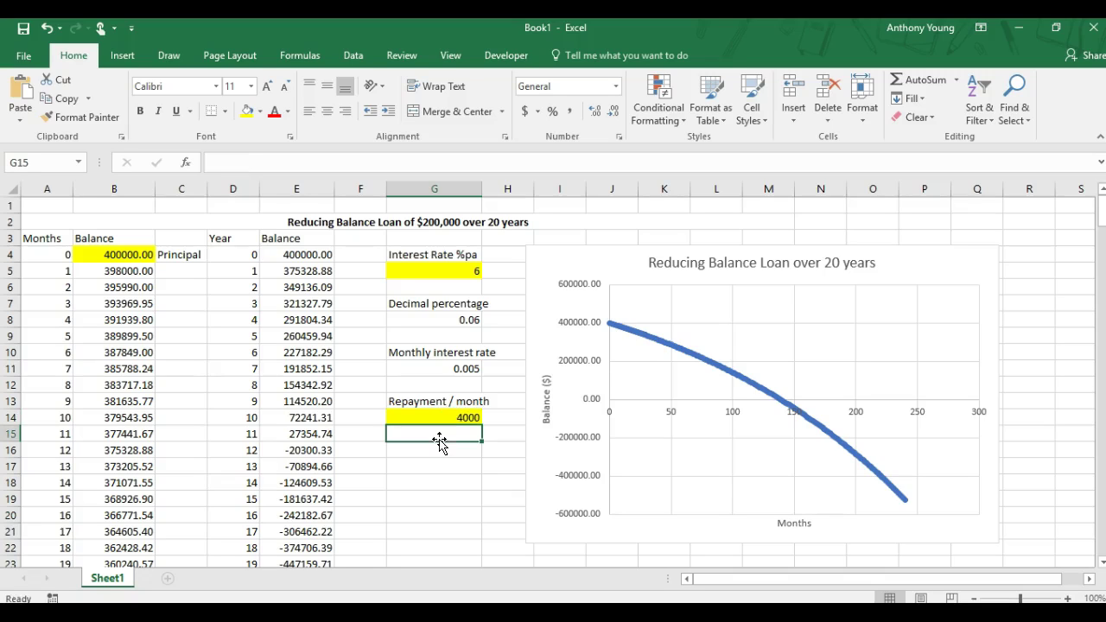
left_click(415, 449)
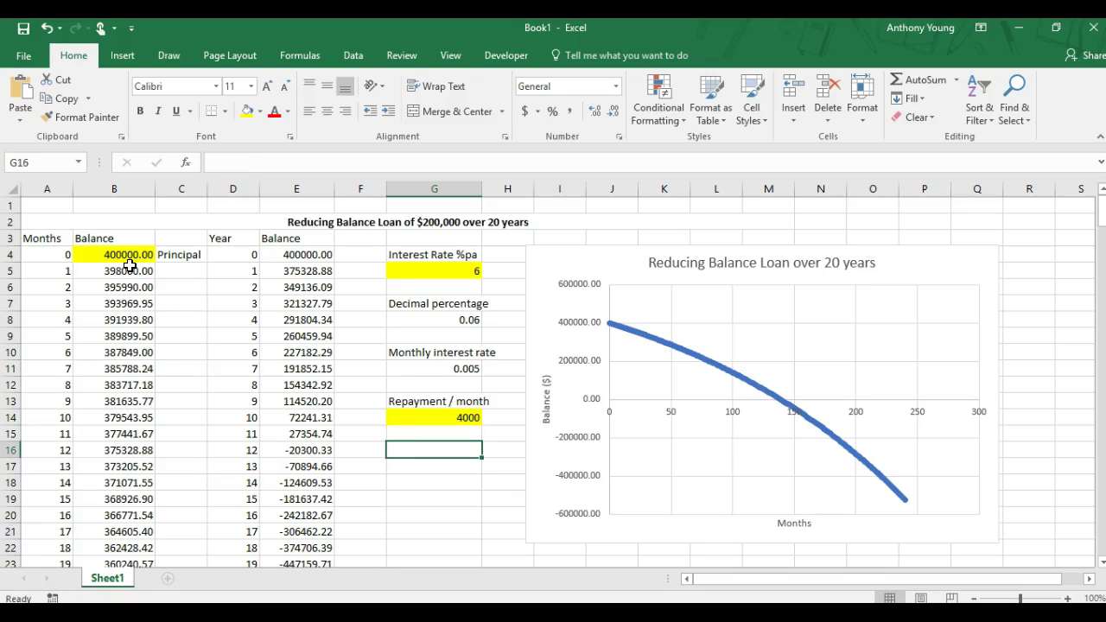
left_click(434, 465)
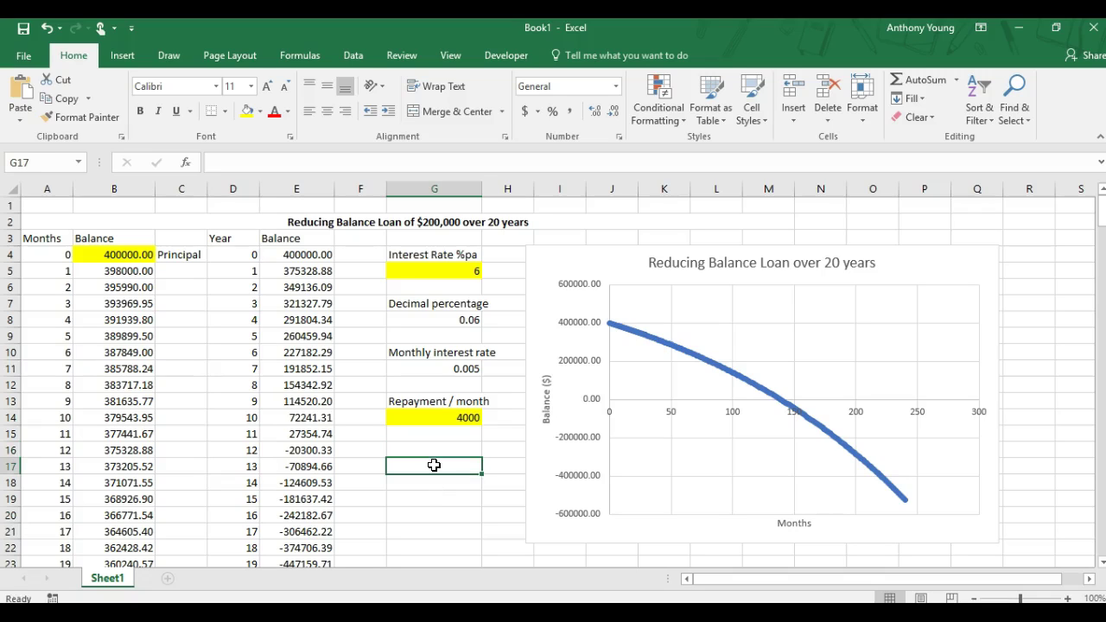